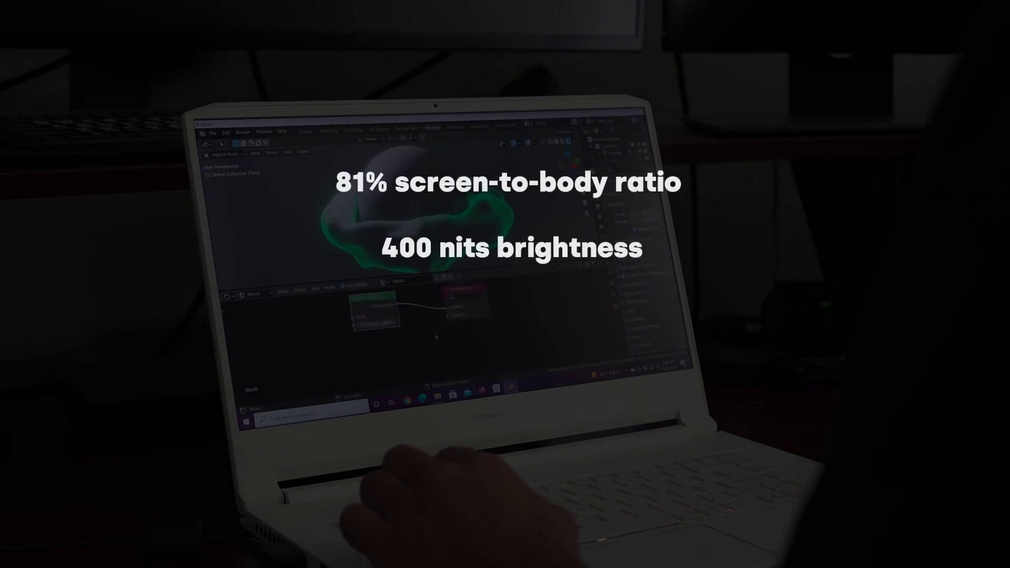
pyautogui.click(258, 313)
pyautogui.click(255, 294)
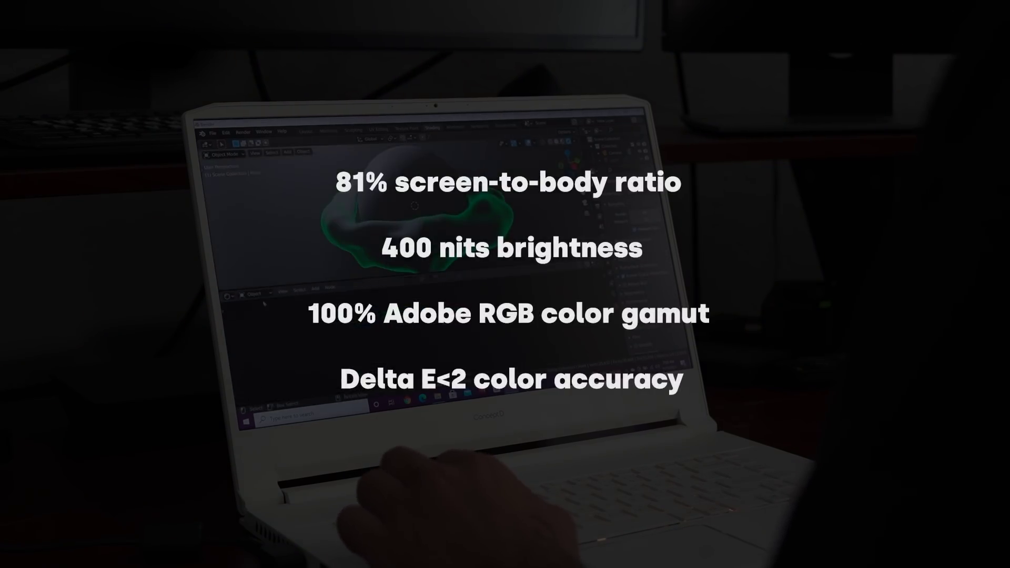
pyautogui.click(255, 304)
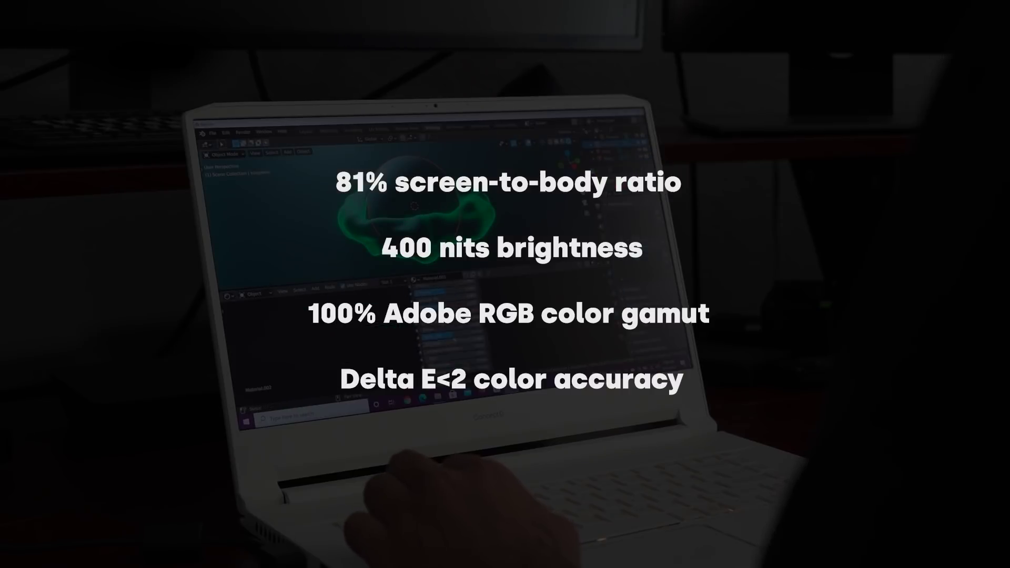
pyautogui.hotkey('shift', 'a')
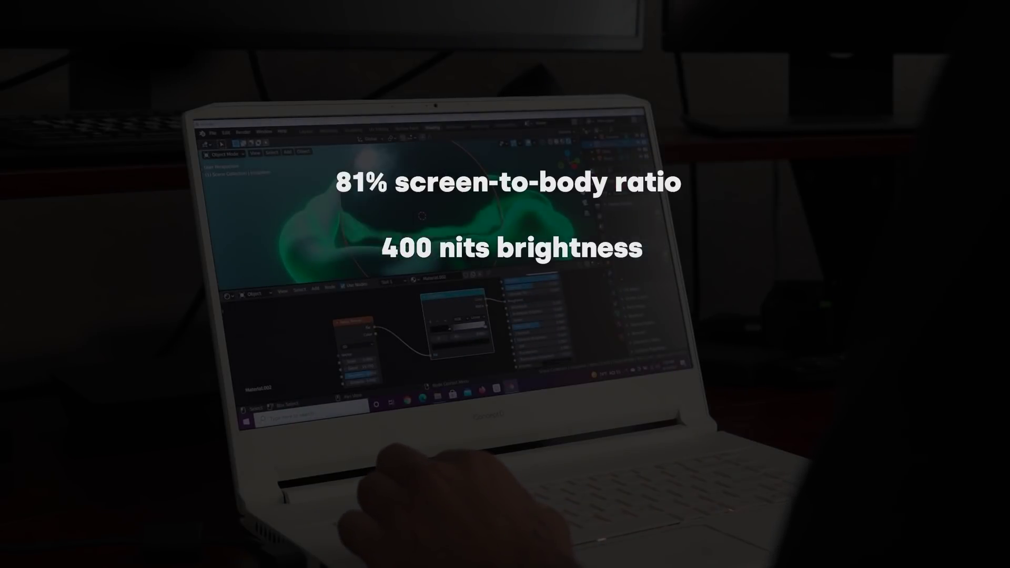
pyautogui.click(461, 345)
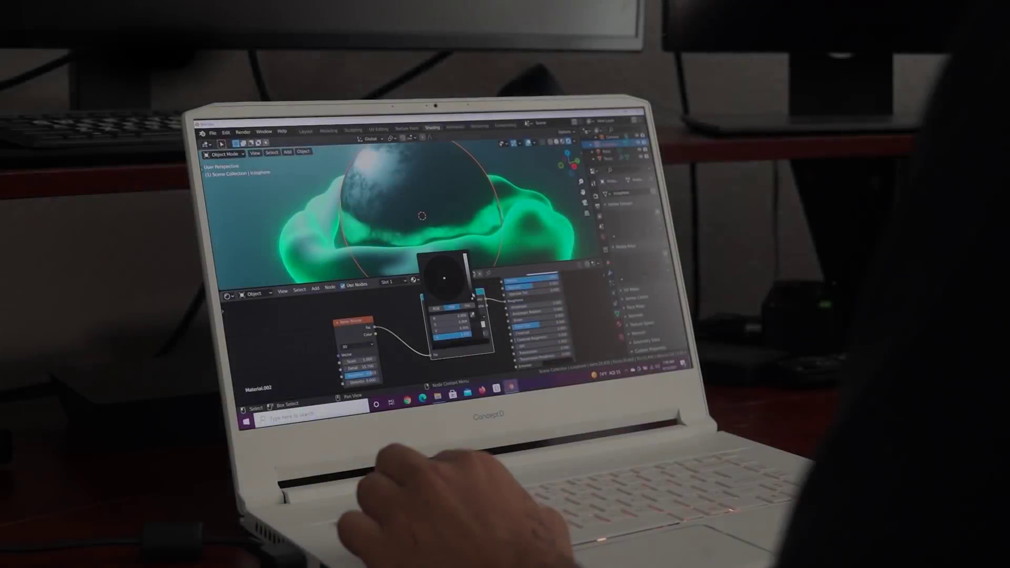
pyautogui.scroll(-2, 457, 332)
pyautogui.hotkey('ctrl', 'v')
pyautogui.rightClick(384, 342)
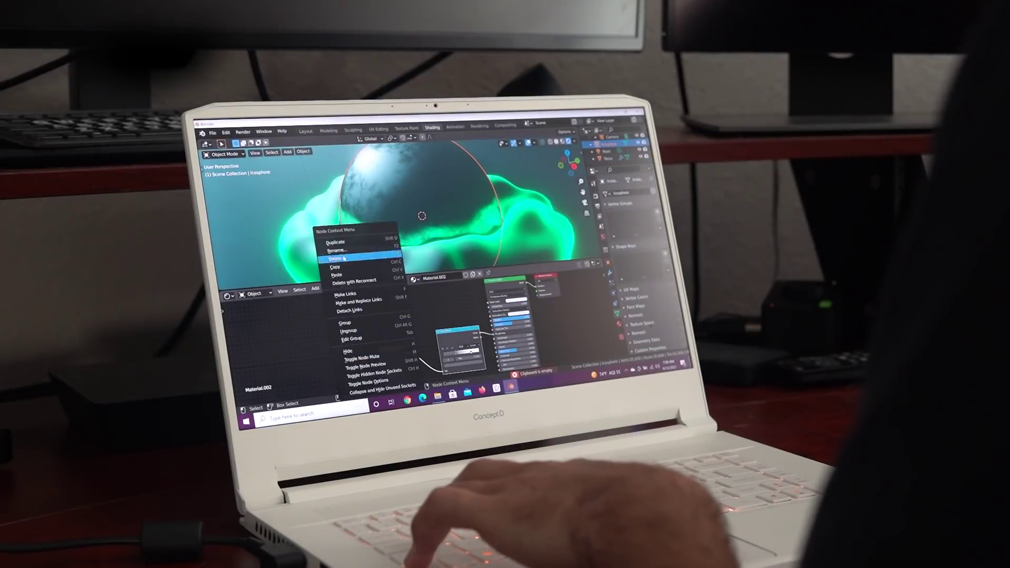
pyautogui.click(343, 263)
pyautogui.click(326, 248)
pyautogui.hotkey('ctrl', 'v')
pyautogui.press('g')
pyautogui.click(416, 301)
pyautogui.moveTo(454, 308); pyautogui.dragTo(493, 333)
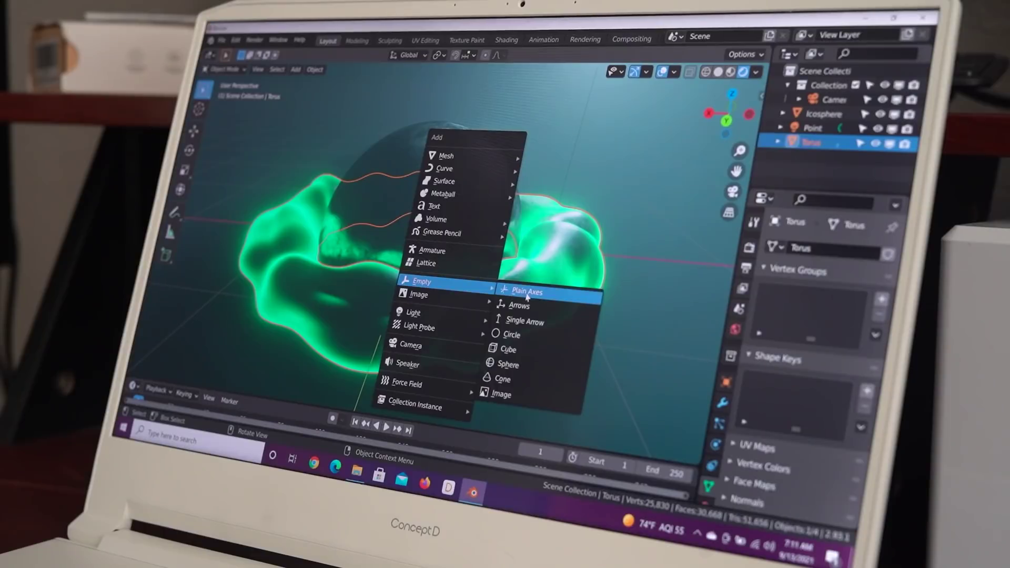
pyautogui.click(547, 293)
pyautogui.click(547, 292)
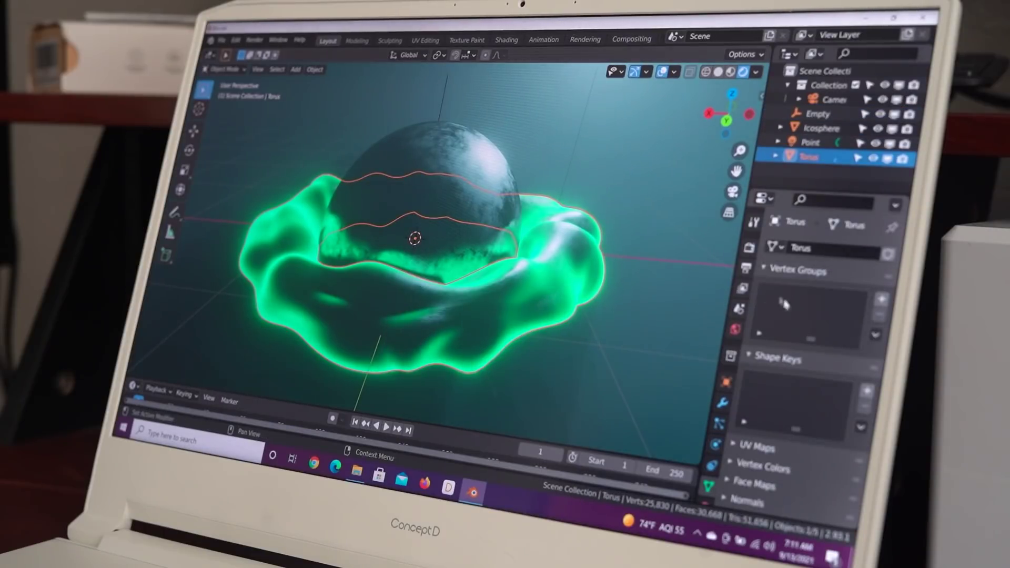
pyautogui.click(722, 403)
pyautogui.scroll(-1, 815, 332)
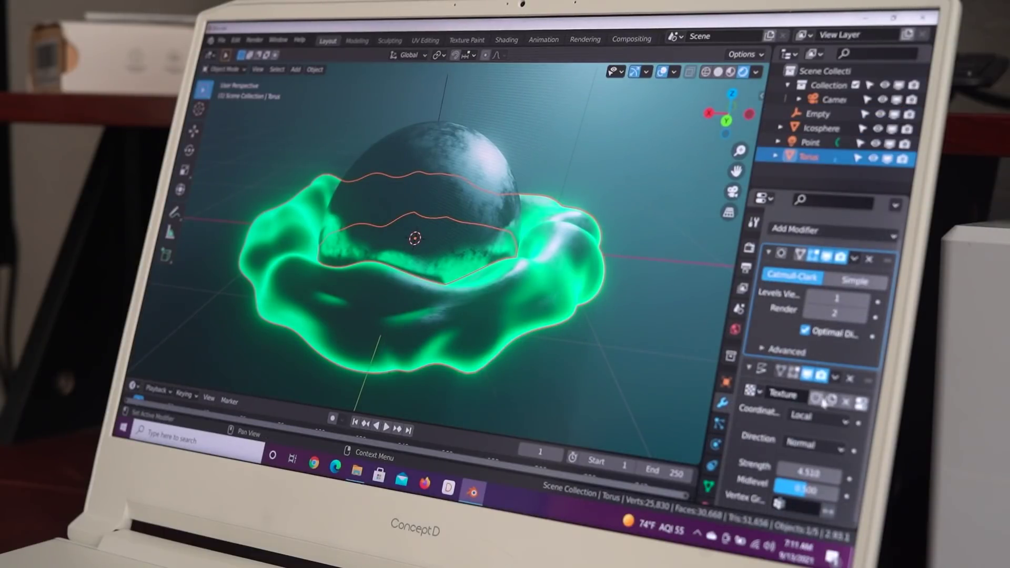
pyautogui.click(816, 416)
pyautogui.click(743, 446)
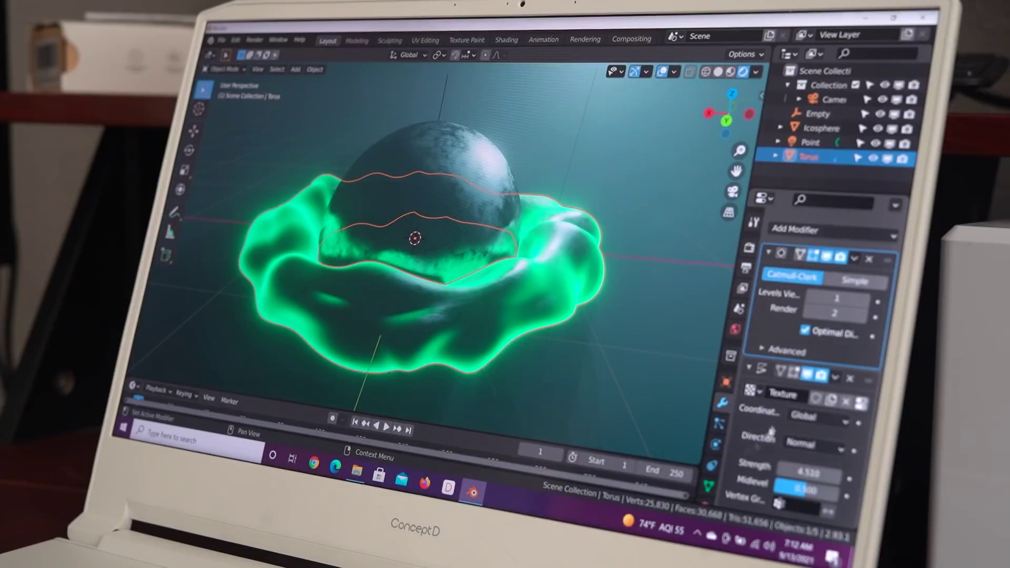
pyautogui.click(810, 416)
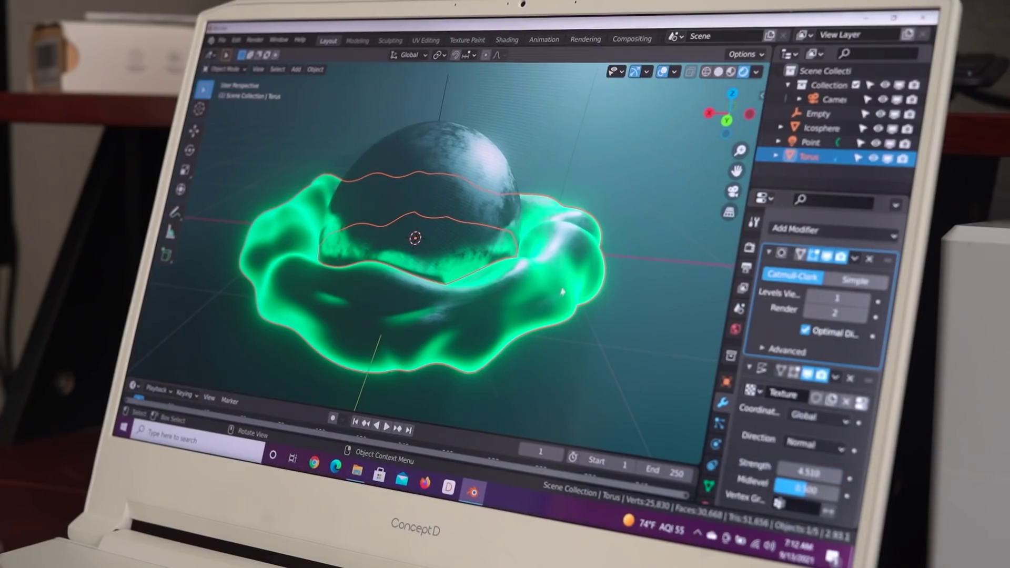
pyautogui.press('g')
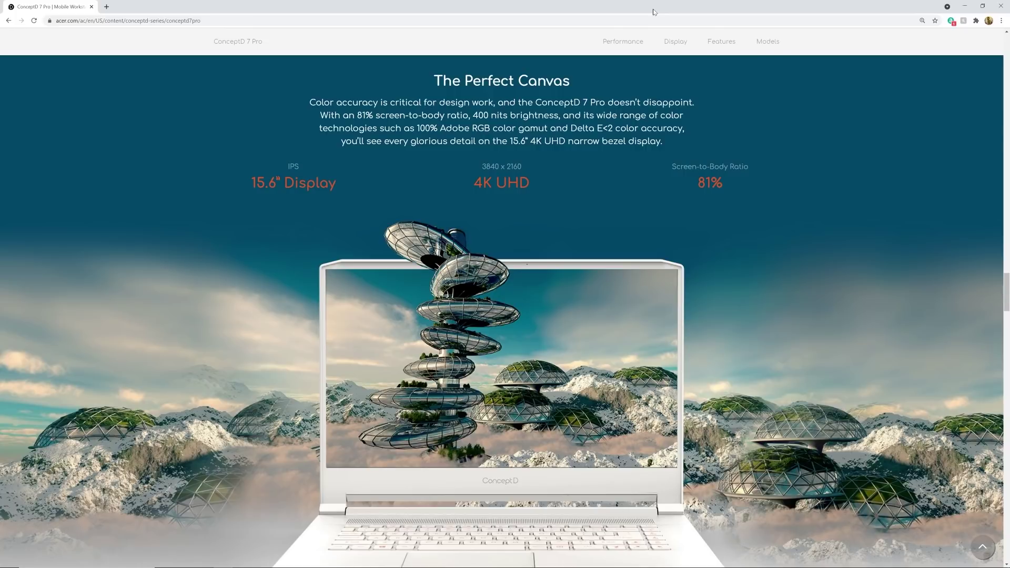
pyautogui.scroll(-6, 741, 212)
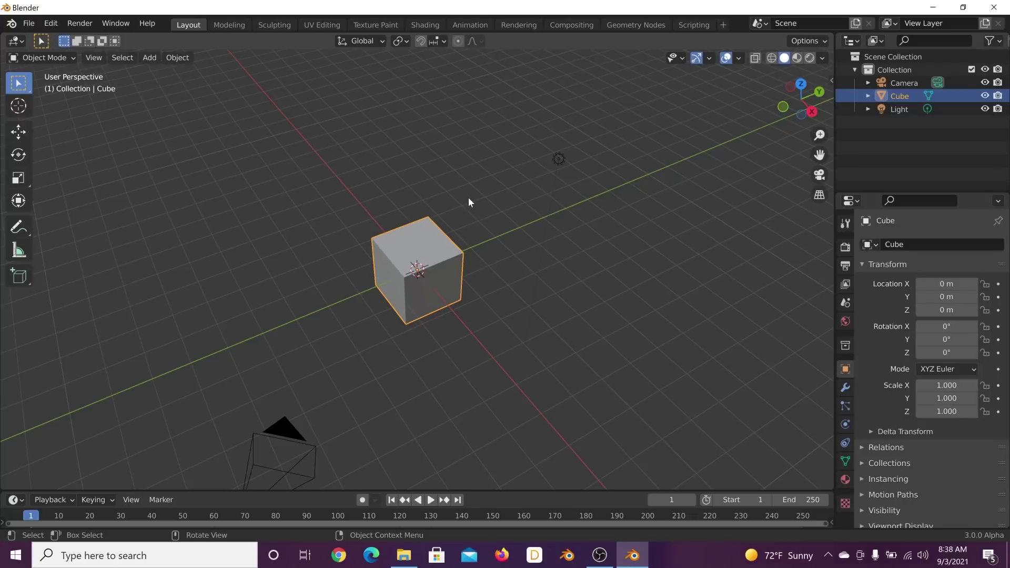
pyautogui.moveTo(541, 248); pyautogui.dragTo(499, 209, button='middle')
pyautogui.moveTo(539, 131); pyautogui.dragTo(568, 158)
pyautogui.scroll(2, 566, 232)
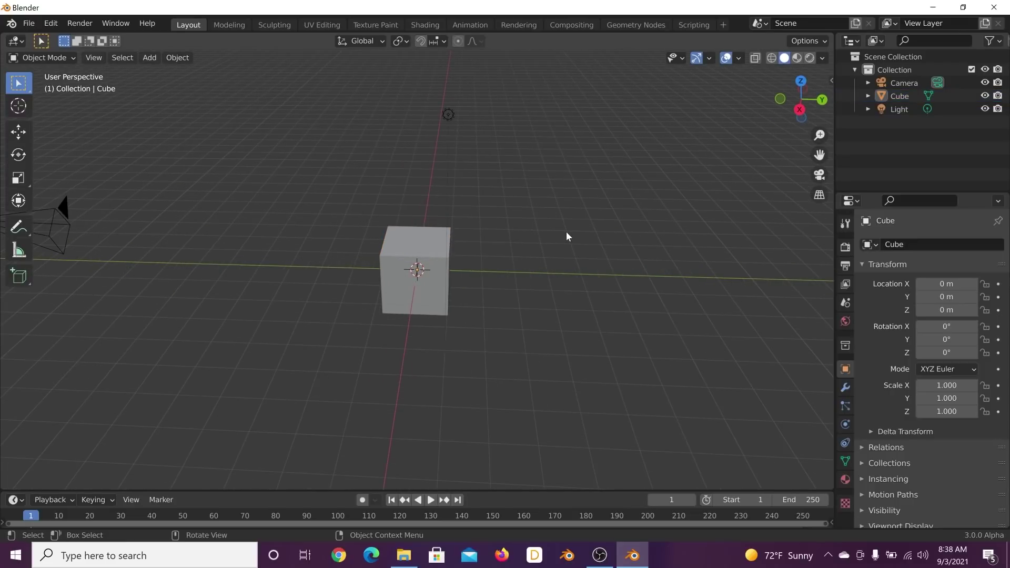
pyautogui.moveTo(260, 227); pyautogui.dragTo(518, 185, button='middle')
pyautogui.moveTo(528, 171); pyautogui.dragTo(501, 202)
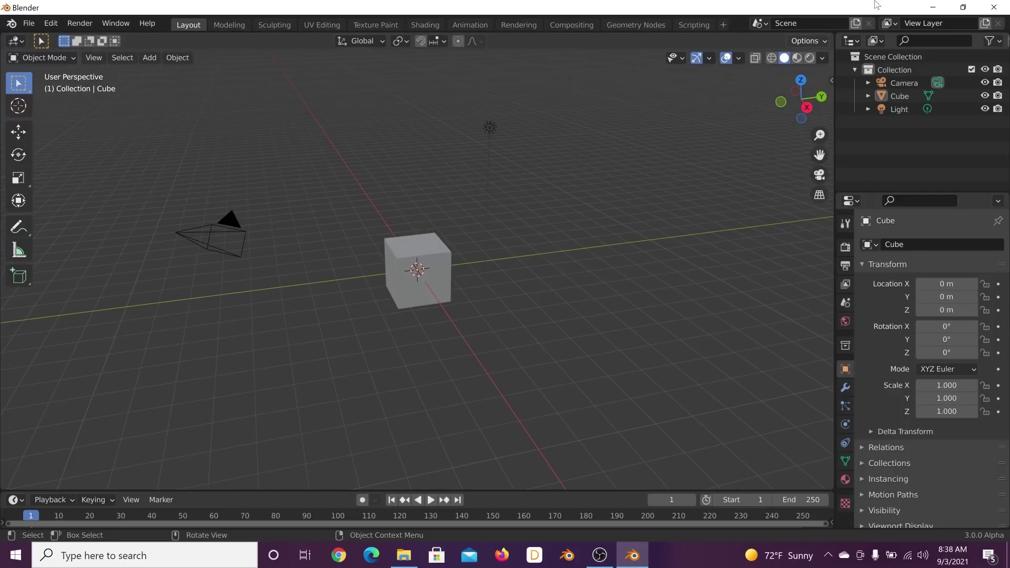
# Open the extracted blender-3.0.0-alpha release folder on the desktop and find the blender application in its nested subfolder
pyautogui.click(933, 8)
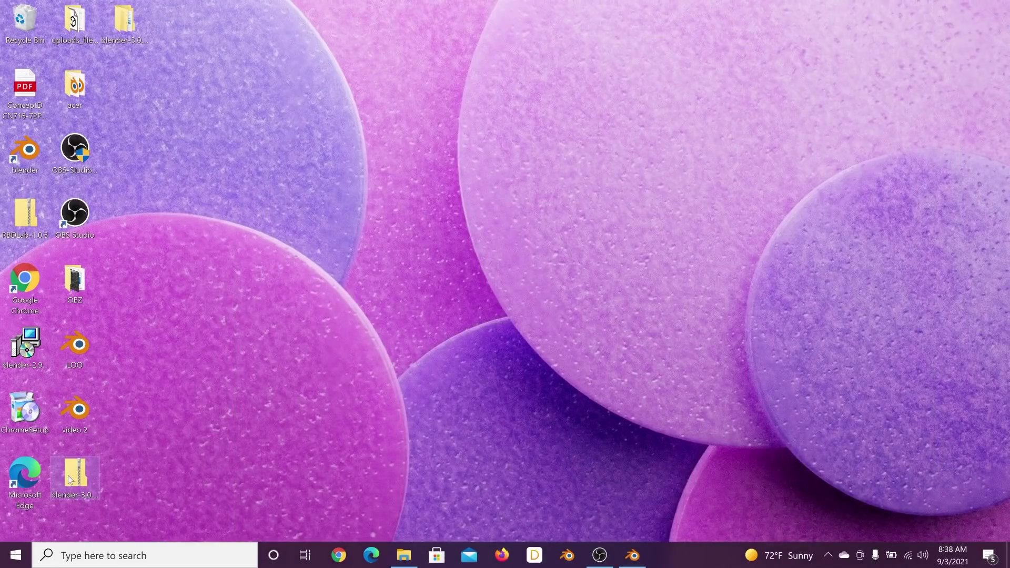
pyautogui.doubleClick(124, 22)
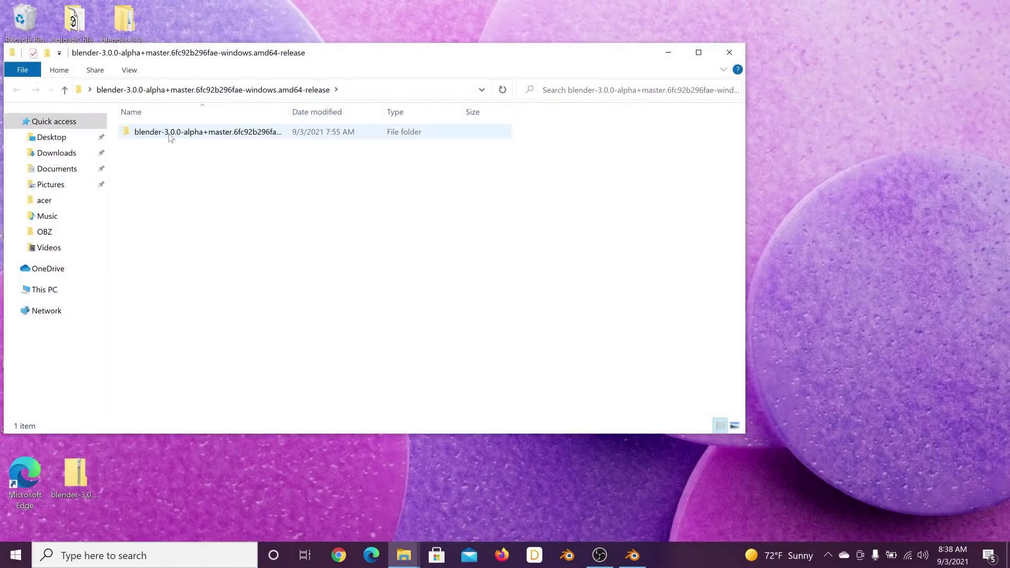
pyautogui.doubleClick(170, 138)
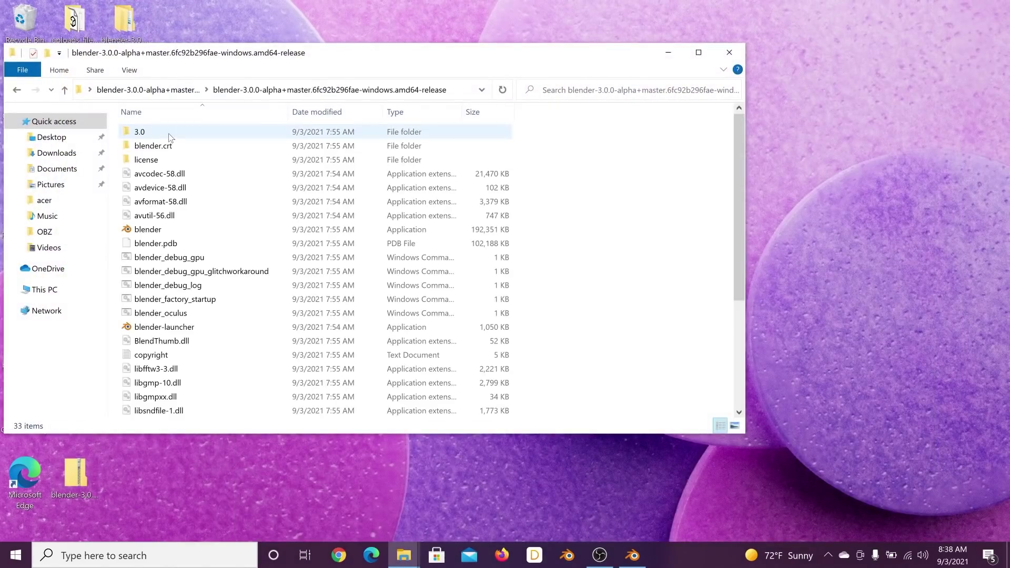
pyautogui.doubleClick(418, 234)
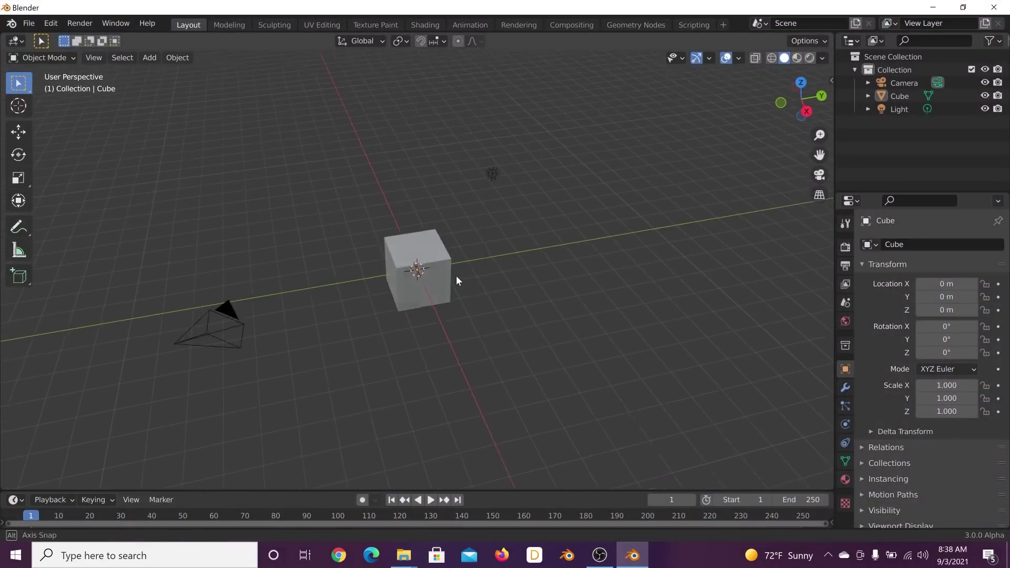
# Delete the default camera, cube and light from the scene and use Eevee as the render engine
pyautogui.moveTo(456, 280); pyautogui.dragTo(456, 272, button='middle')
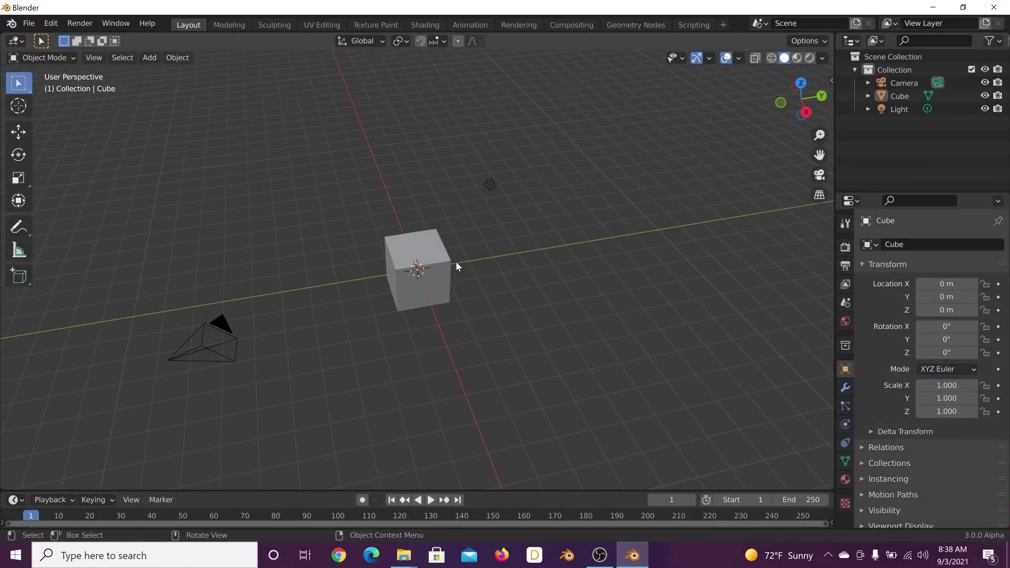
pyautogui.moveTo(570, 142); pyautogui.dragTo(135, 409)
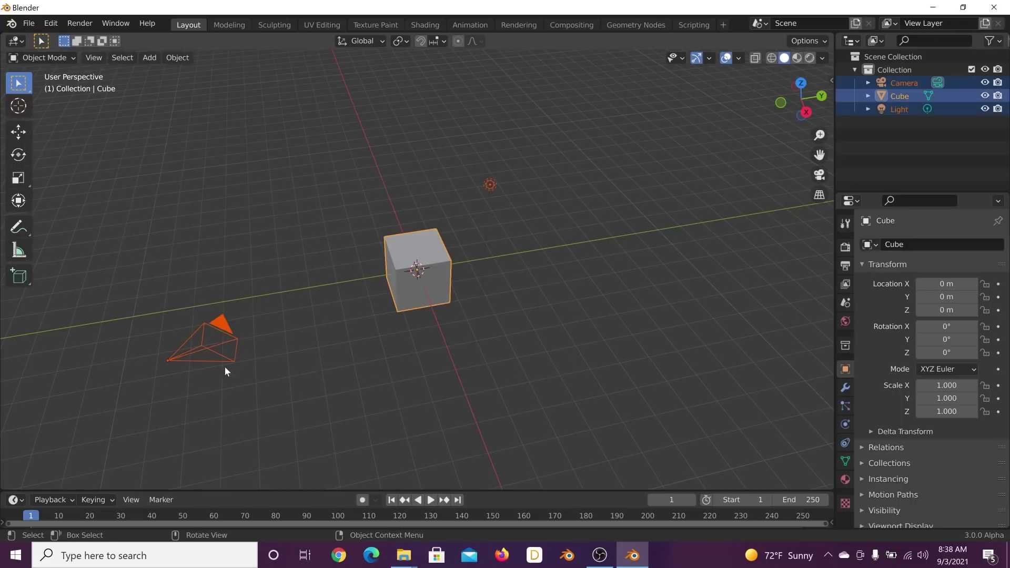
pyautogui.press('Delete')
pyautogui.click(845, 247)
pyautogui.click(938, 245)
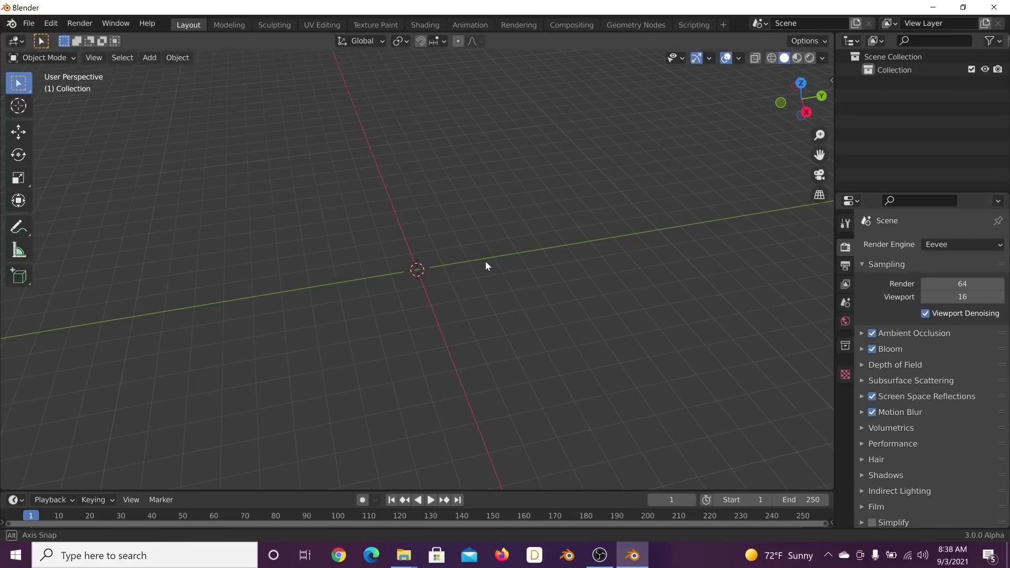
# Add a mesh plane at the world origin, scale it by 5 and apply the scale
pyautogui.hotkey('shift', 'a')
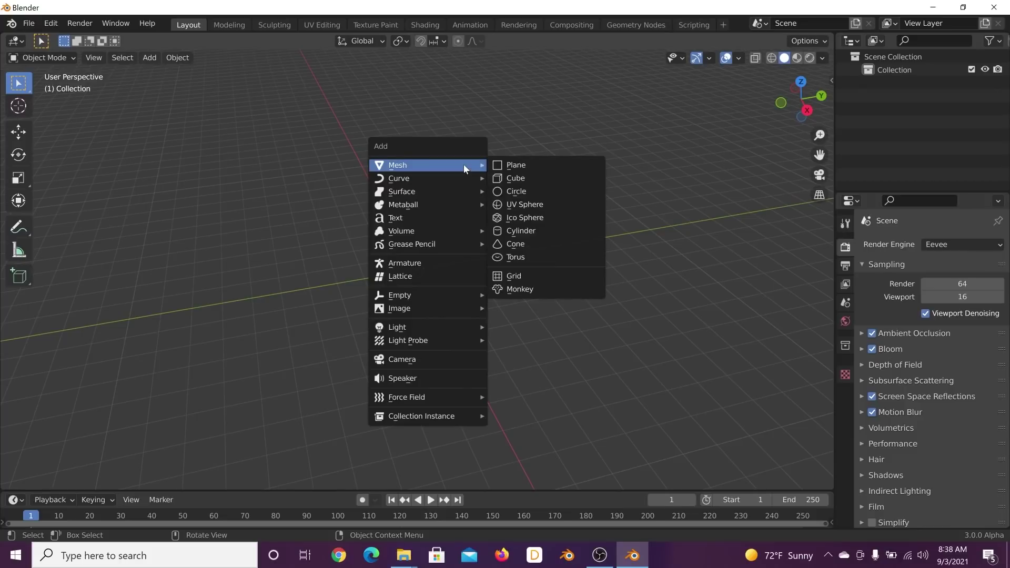
pyautogui.click(546, 166)
pyautogui.press('s')
pyautogui.press('5')
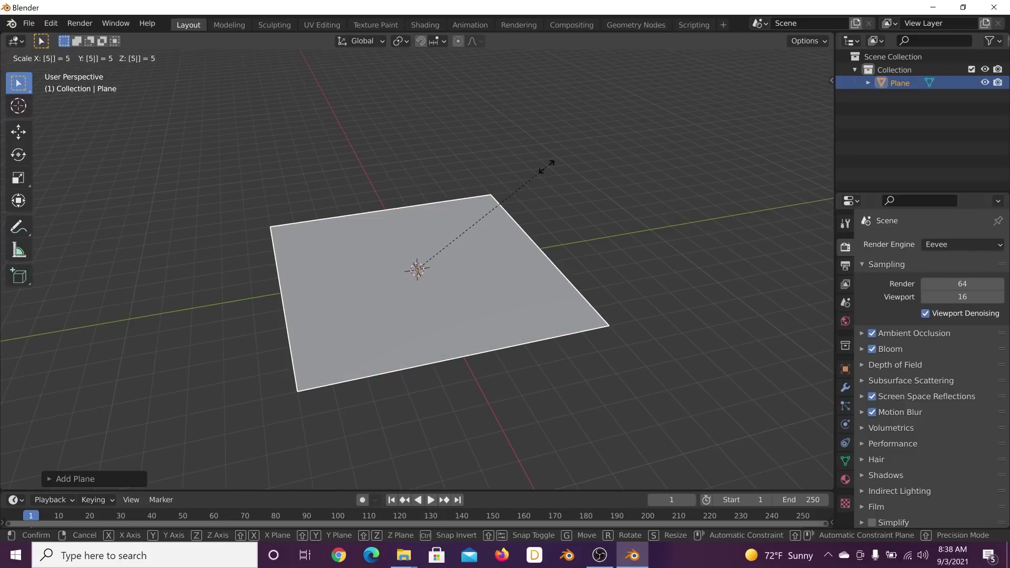
pyautogui.press('Return')
pyautogui.hotkey('ctrl', 'a')
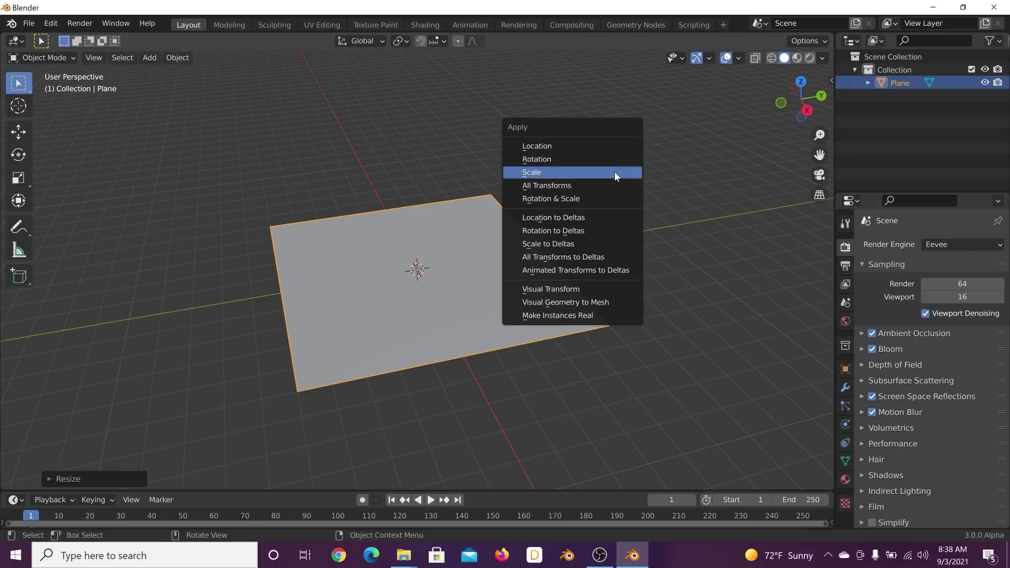
pyautogui.click(614, 172)
# Subdivide the plane's mesh in Edit Mode with 20 cuts and return to Object Mode
pyautogui.press('Tab')
pyautogui.rightClick(504, 211)
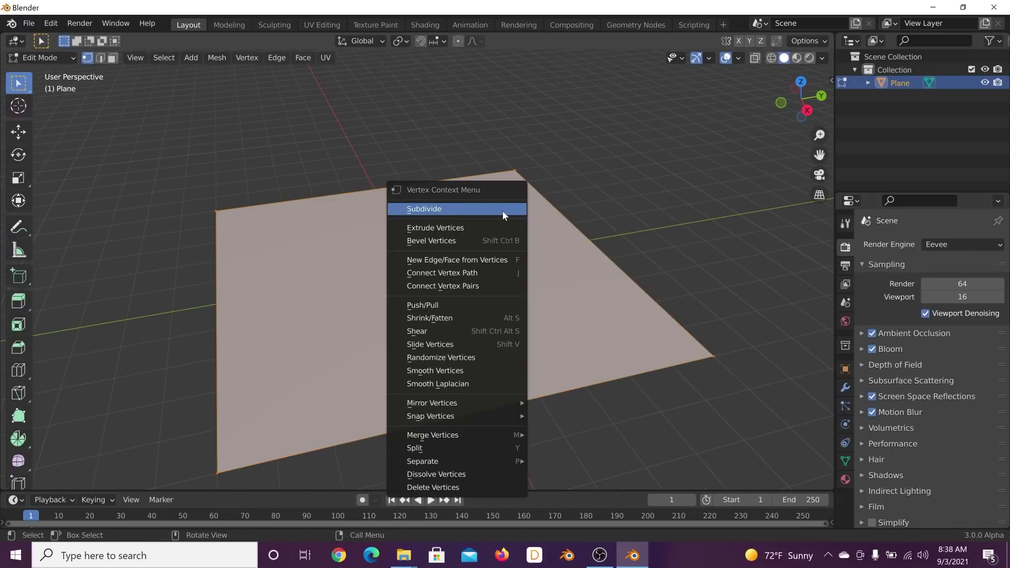
pyautogui.click(504, 210)
pyautogui.click(73, 478)
pyautogui.click(180, 388)
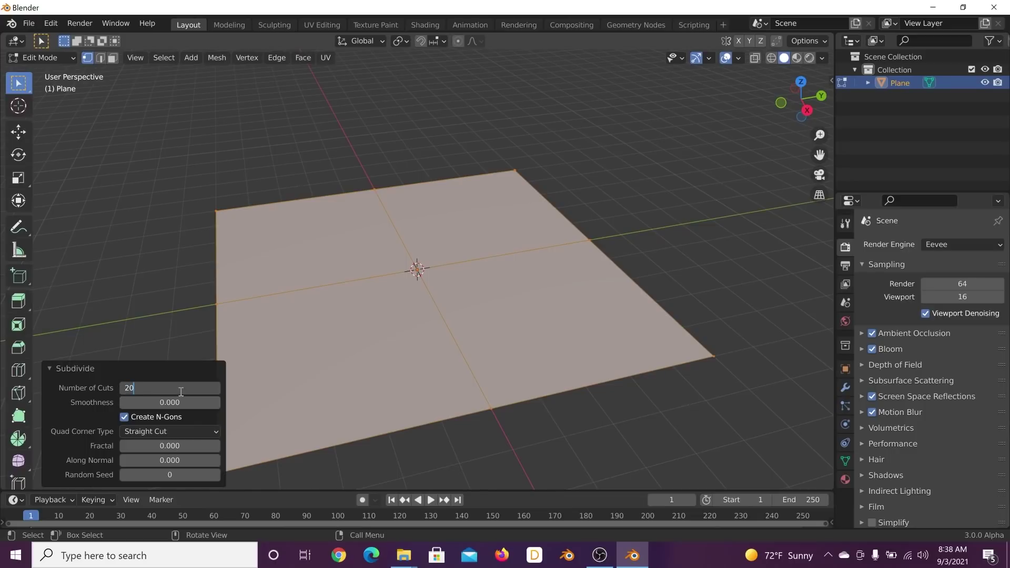
pyautogui.press('Return')
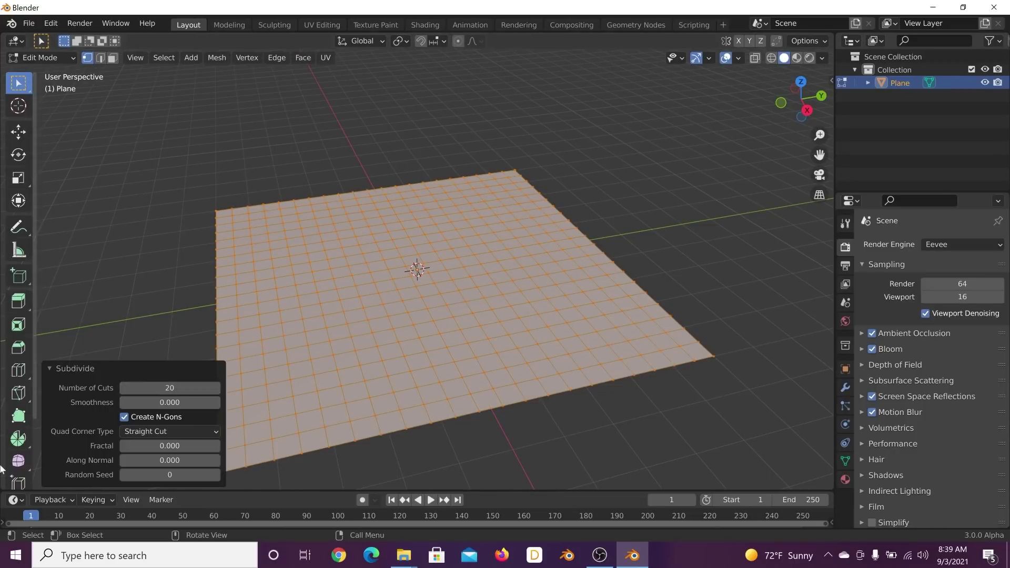
pyautogui.click(82, 370)
pyautogui.press('Tab')
# Add an ico sphere with 4 subdivisions at the centre of the plane
pyautogui.moveTo(519, 274); pyautogui.dragTo(523, 297, button='middle')
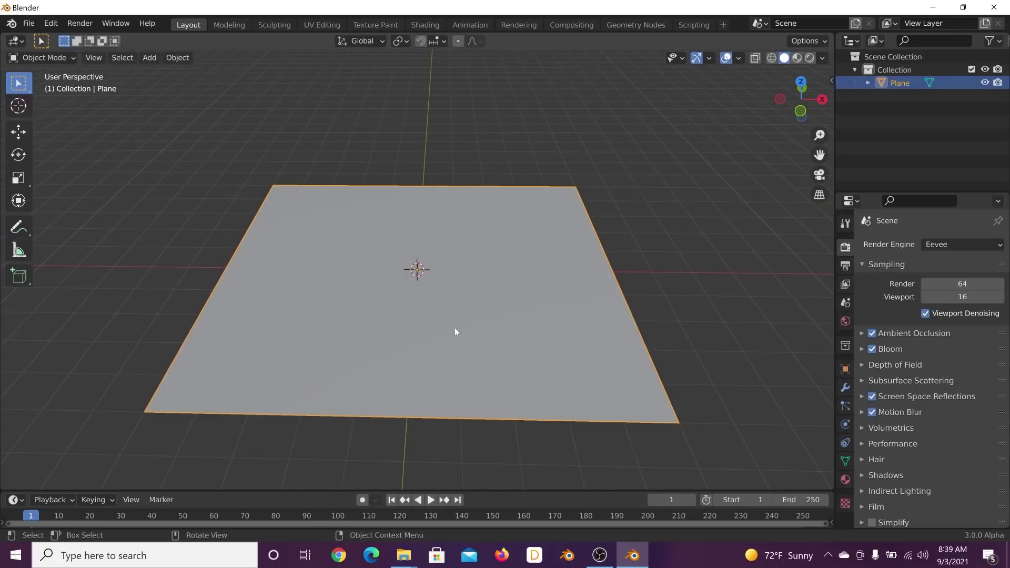
pyautogui.scroll(-3, 463, 323)
pyautogui.hotkey('shift', 'a')
pyautogui.moveTo(495, 237)
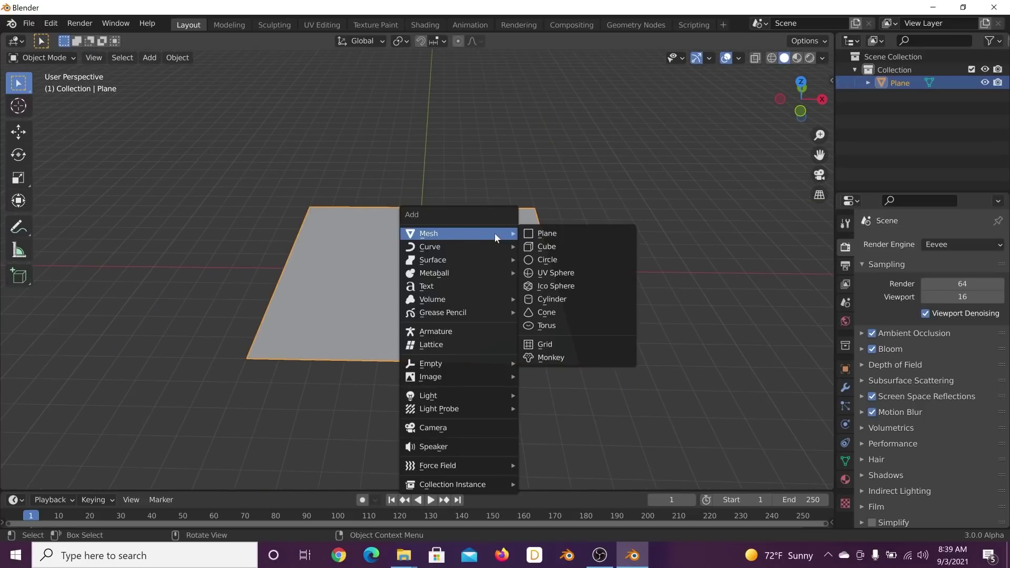
pyautogui.click(556, 285)
pyautogui.scroll(3, 519, 283)
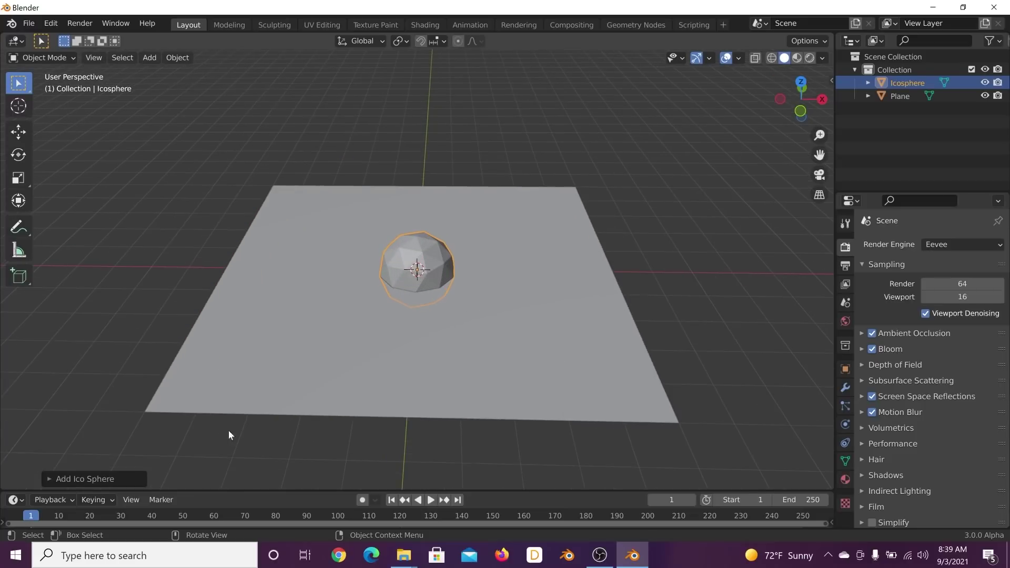
pyautogui.click(115, 480)
pyautogui.click(216, 350)
pyautogui.click(216, 350)
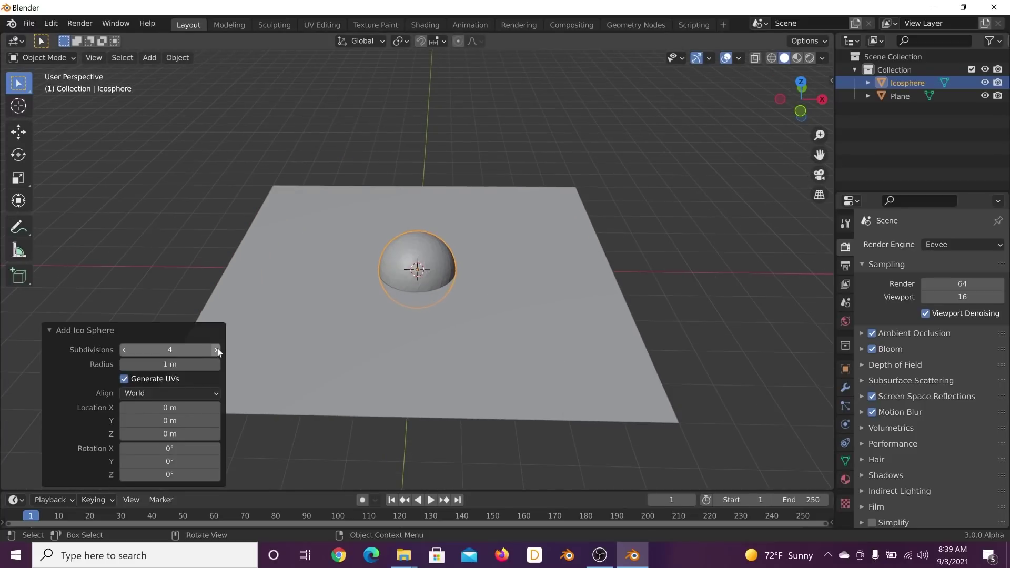
pyautogui.click(65, 331)
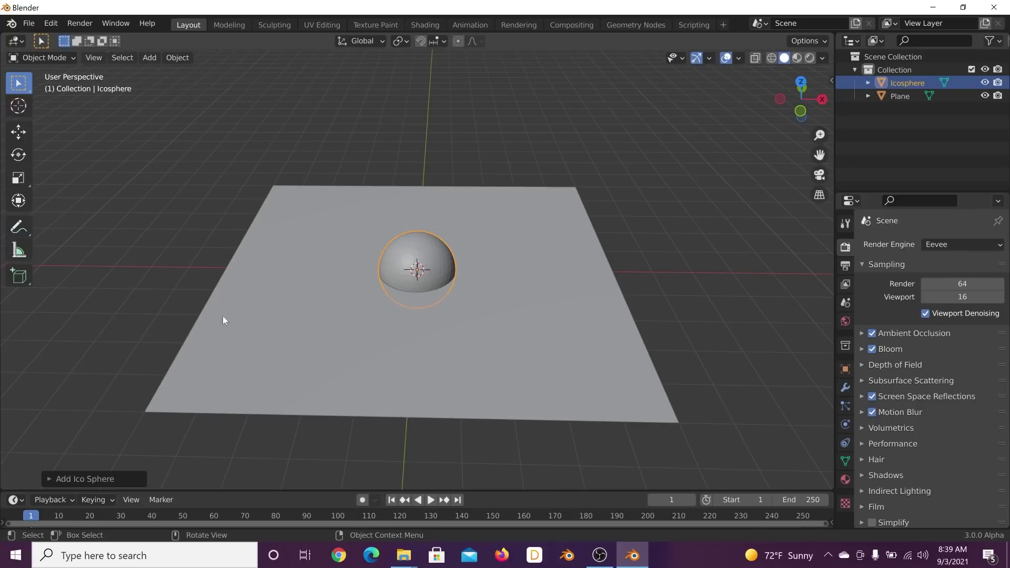
# Move the ico sphere in the positive X direction, well clear of the plane
pyautogui.scroll(-5, 264, 345)
pyautogui.press('g')
pyautogui.click(668, 268)
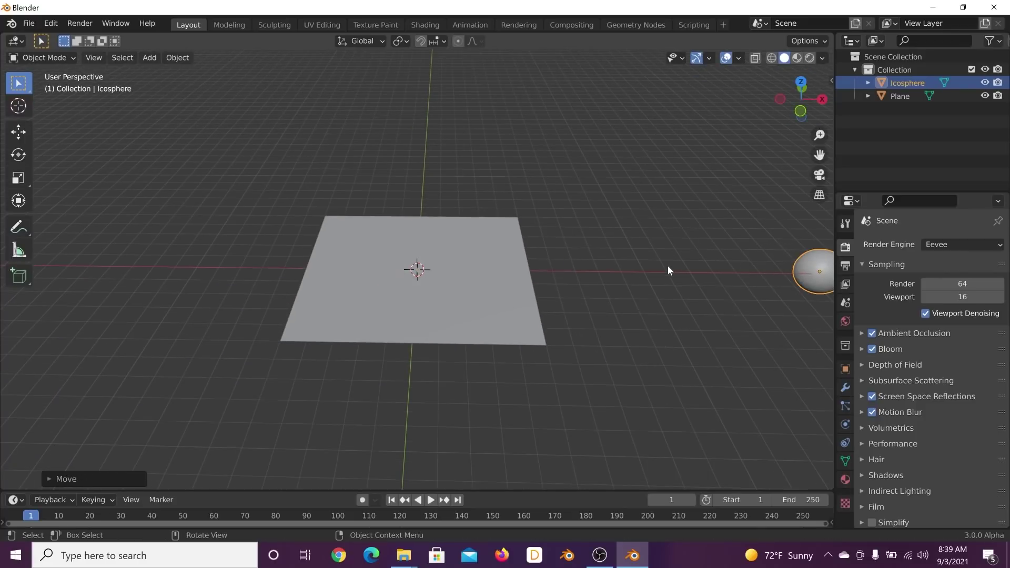
# Add a Bezier circle curve at the centre of the plane
pyautogui.hotkey('shift', 'a')
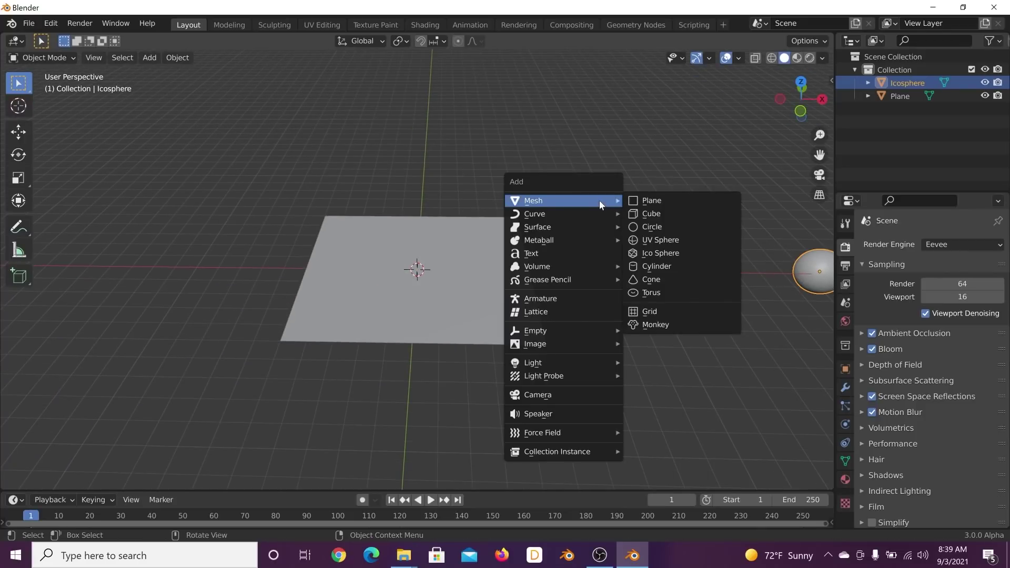
pyautogui.moveTo(589, 214)
pyautogui.click(636, 227)
pyautogui.scroll(5, 558, 321)
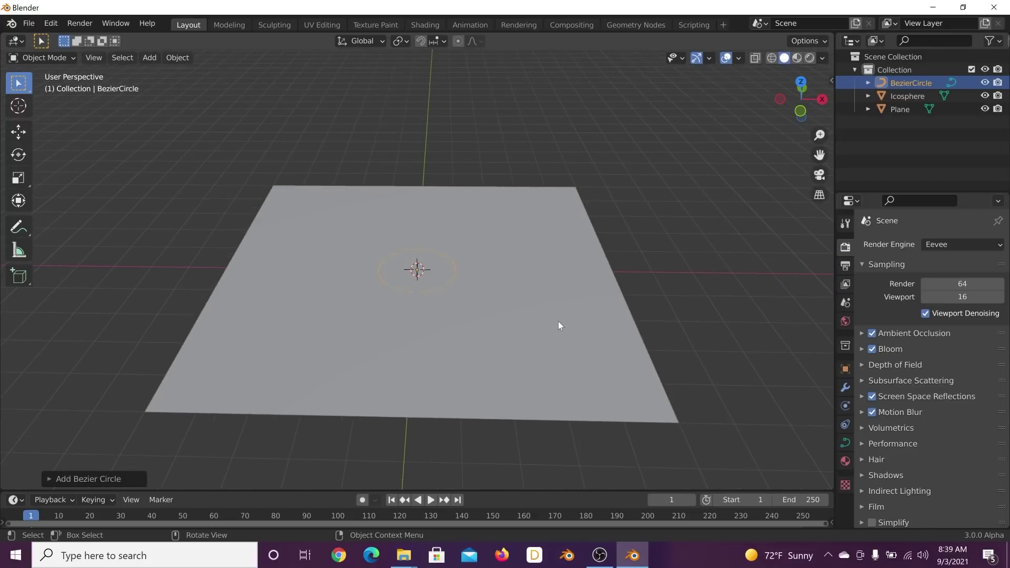
# Move the Bezier circle off the plane to the open area near the ico sphere
pyautogui.scroll(-5, 503, 307)
pyautogui.press('g')
pyautogui.click(784, 266)
pyautogui.moveTo(660, 320); pyautogui.dragTo(530, 221, button='middle')
pyautogui.scroll(-2, 529, 217)
pyautogui.keyDown('shift'); pyautogui.moveTo(602, 293); pyautogui.dragTo(465, 271, button='middle'); pyautogui.keyUp('shift')
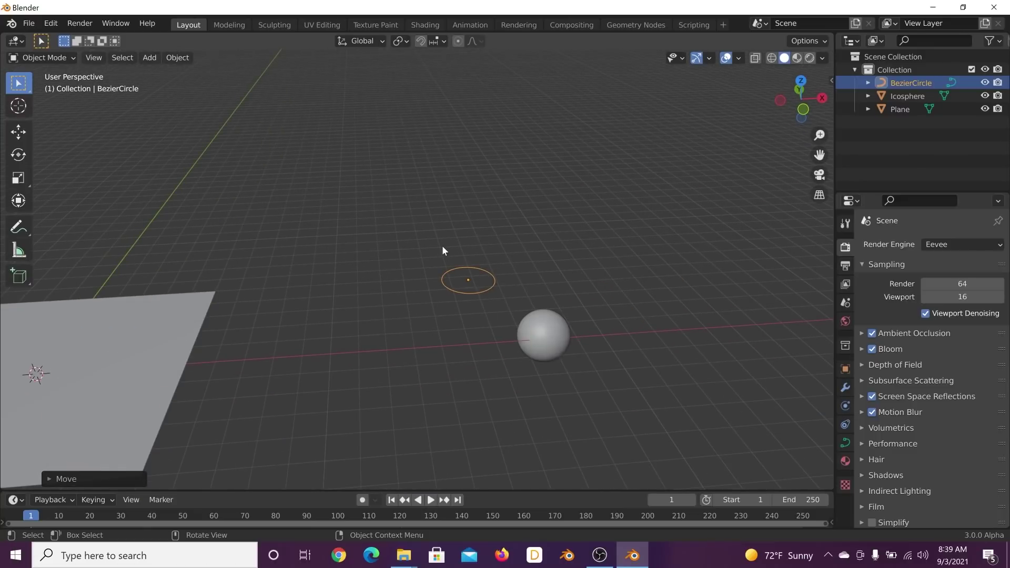
# Create a new geometry node tree on the plane in the Geometry Nodes workspace, with the spreadsheet area closed
pyautogui.moveTo(311, 322); pyautogui.dragTo(636, 305, button='middle')
pyautogui.click(485, 371)
pyautogui.moveTo(485, 369); pyautogui.dragTo(568, 329, button='middle')
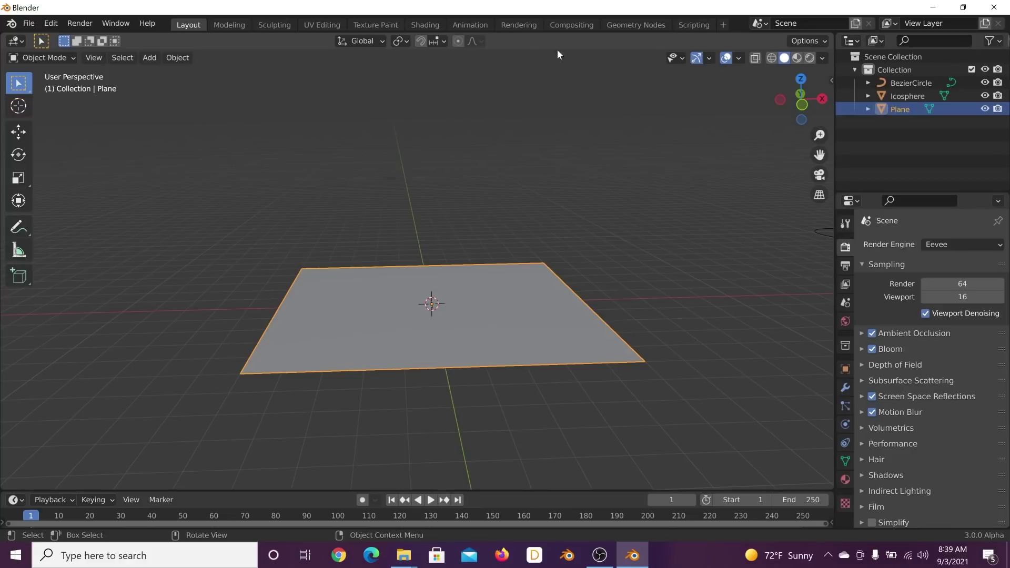
pyautogui.click(617, 24)
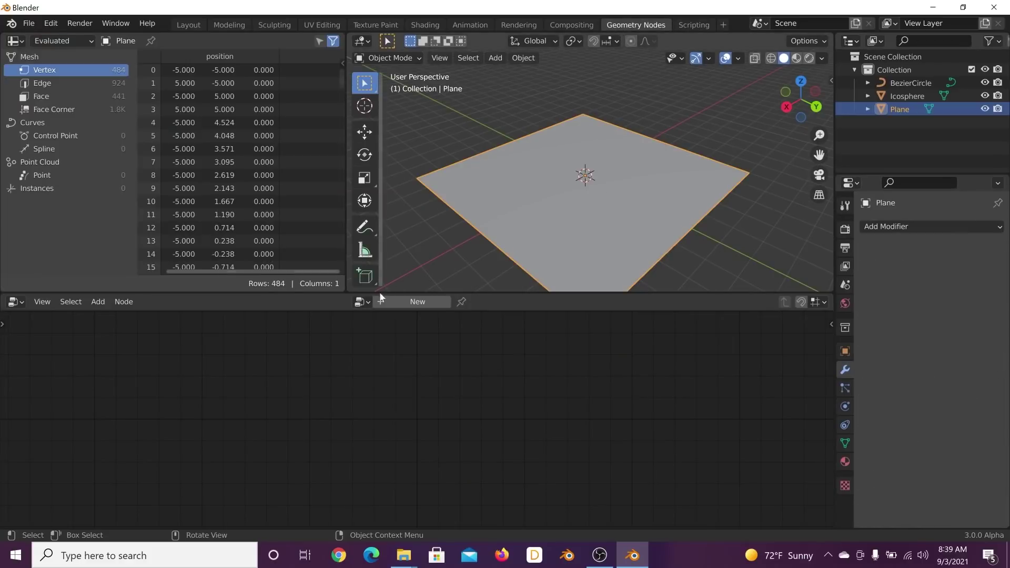
pyautogui.moveTo(347, 288); pyautogui.dragTo(235, 276)
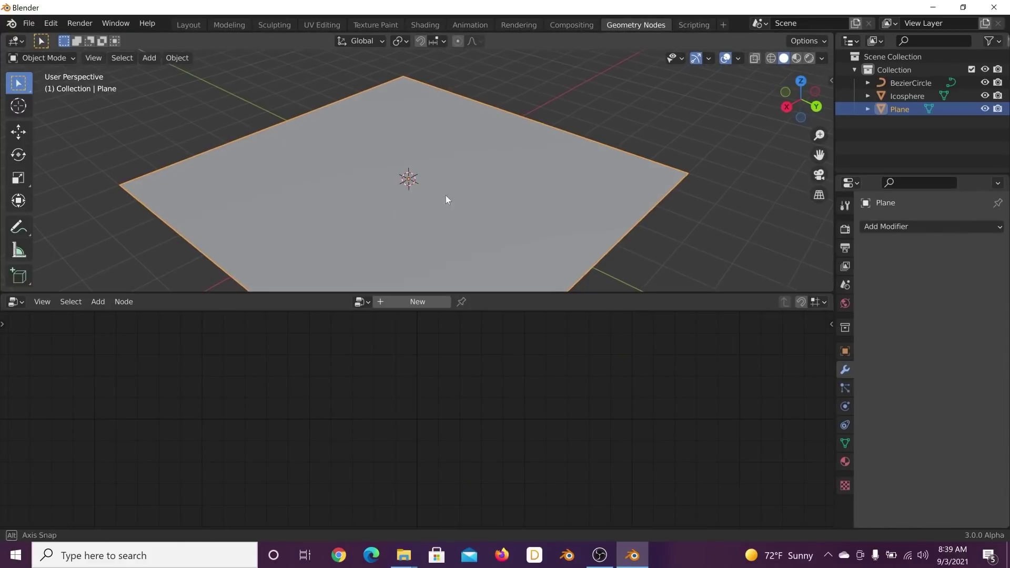
pyautogui.click(416, 302)
# Insert a Point Instance node between the Group Input and Group Output nodes
pyautogui.hotkey('shift', 'a')
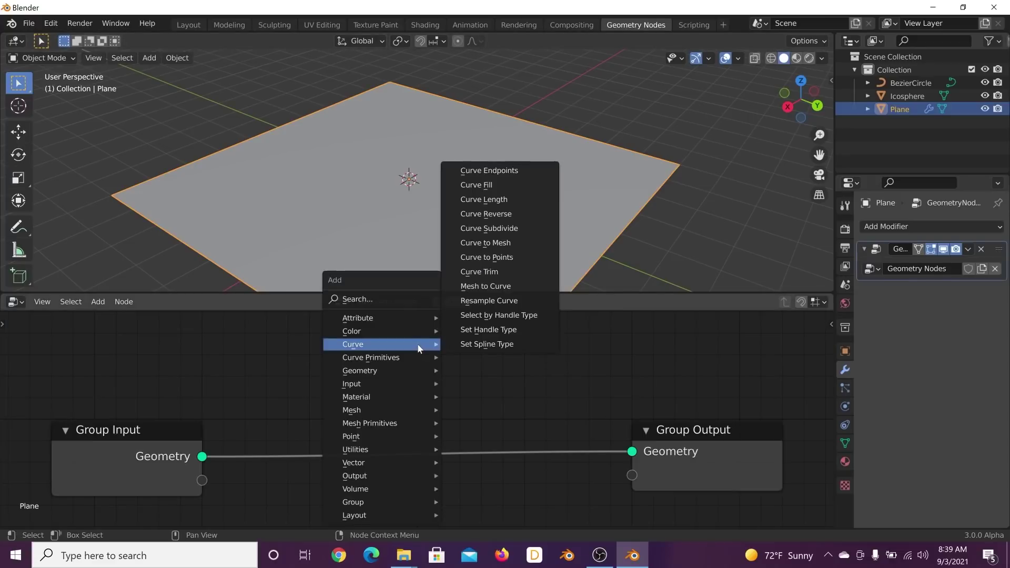
pyautogui.press('Escape')
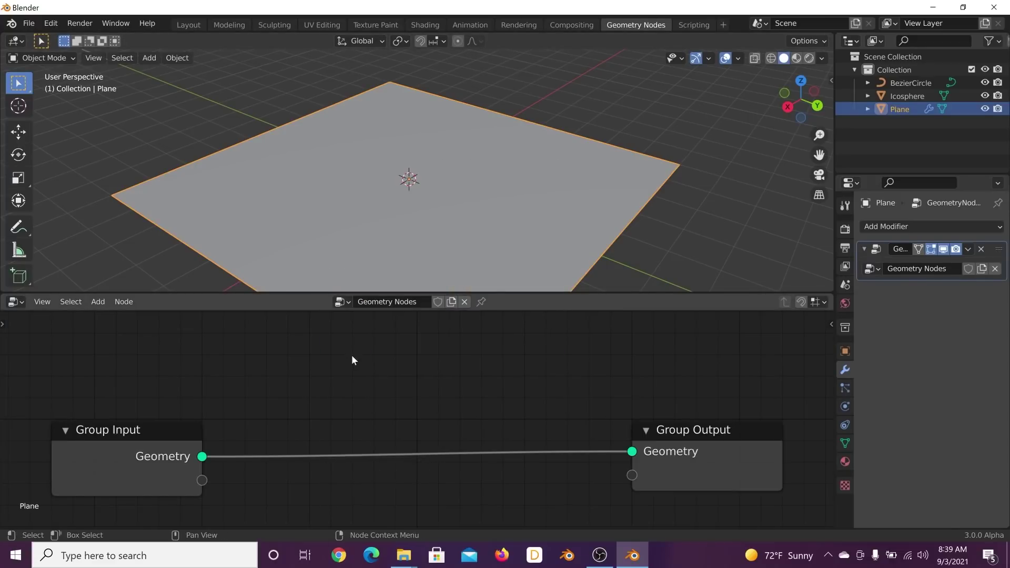
pyautogui.hotkey('shift', 'a')
pyautogui.click(323, 298)
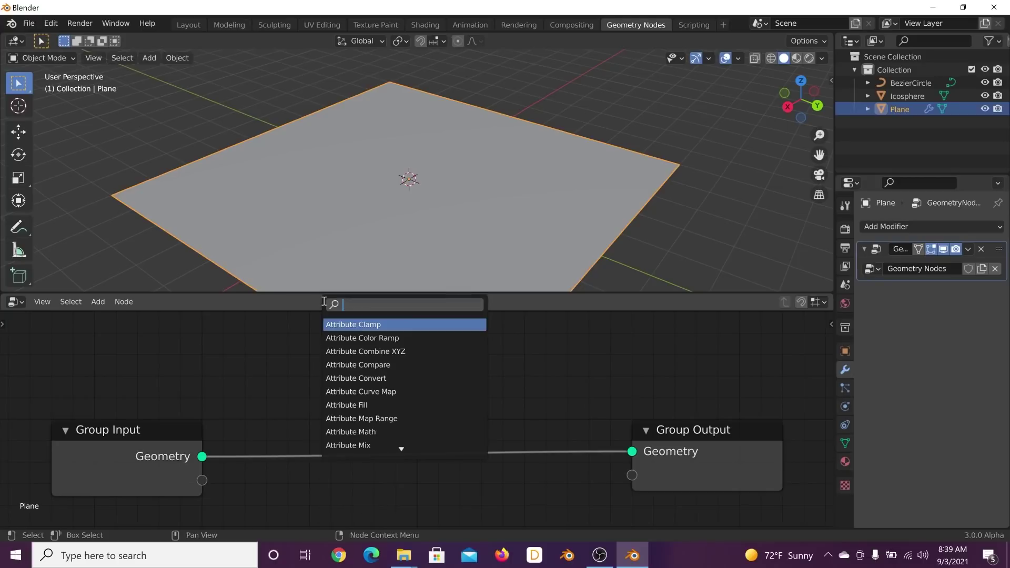
pyautogui.write('oi')
pyautogui.press('BackSpace')
pyautogui.press('BackSpace')
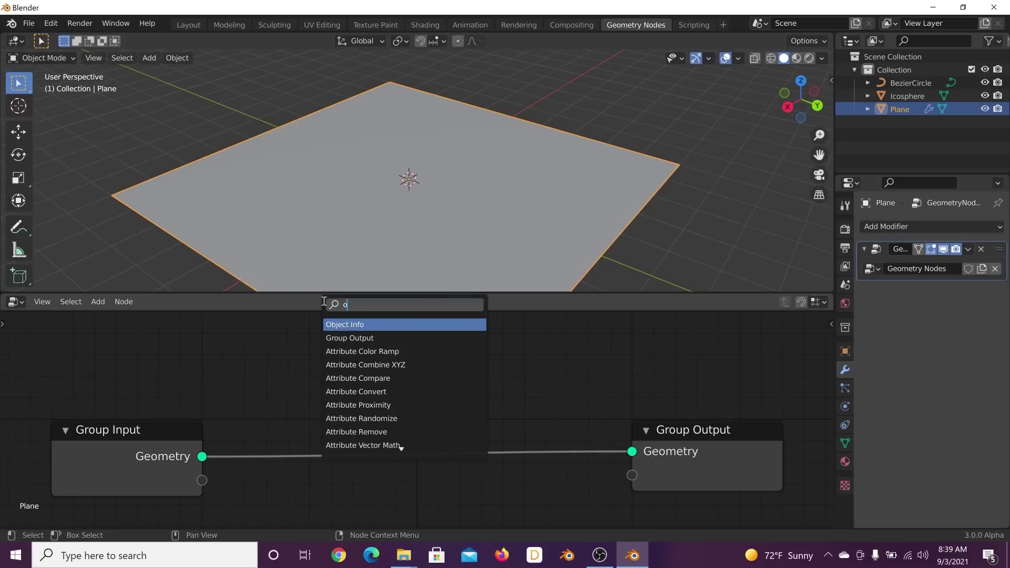
pyautogui.write('point')
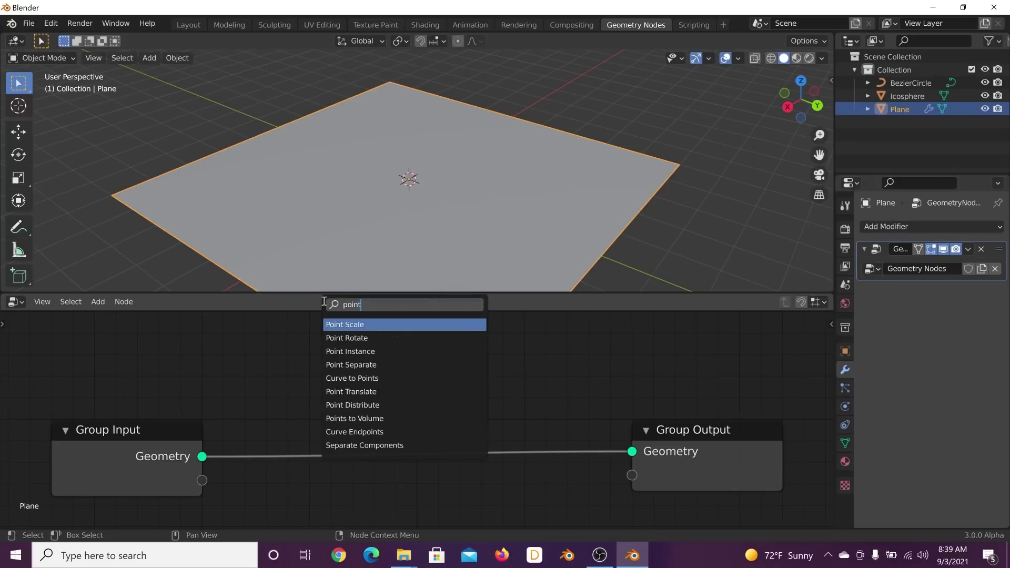
pyautogui.click(349, 351)
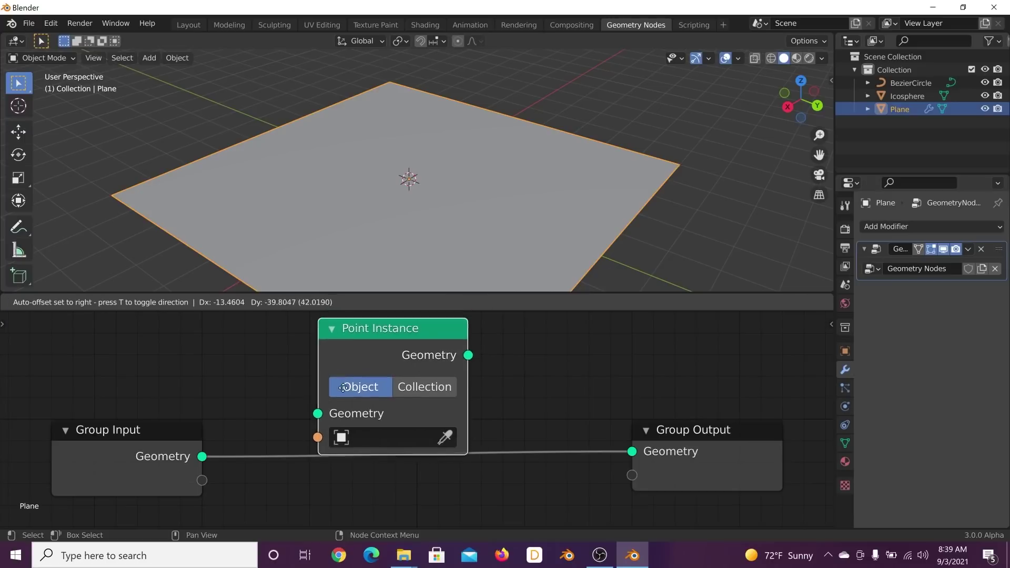
pyautogui.click(343, 405)
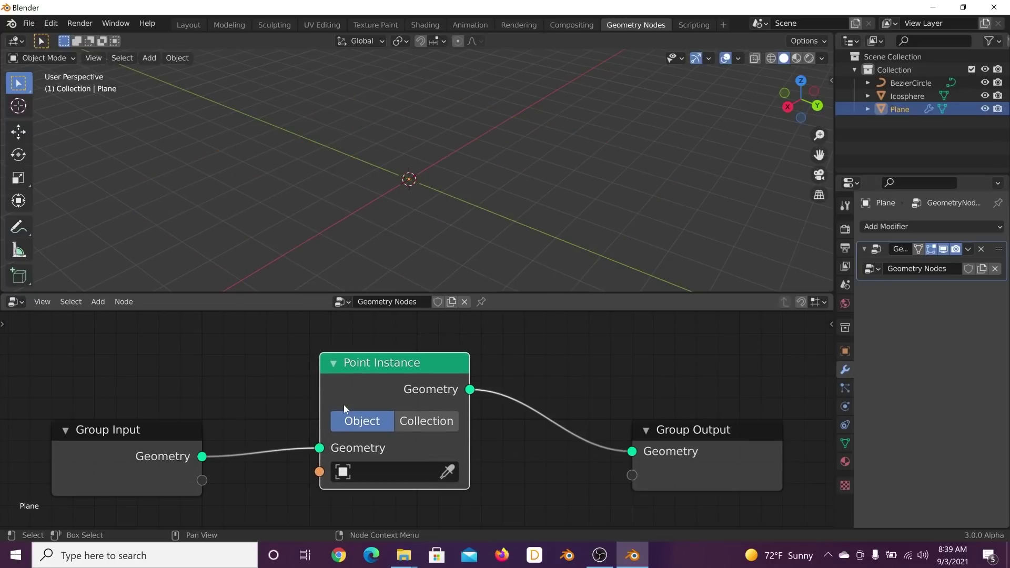
# Set the Point Instance node's object to Icosphere
pyautogui.click(385, 470)
pyautogui.click(391, 267)
pyautogui.moveTo(394, 158); pyautogui.dragTo(424, 162, button='middle')
pyautogui.scroll(-4, 268, 385)
# Shift the Group Input node away and insert an Attribute Fill node between it and Point Instance
pyautogui.moveTo(175, 429); pyautogui.dragTo(254, 418, button='middle')
pyautogui.moveTo(255, 427); pyautogui.dragTo(142, 424)
pyautogui.hotkey('shift', 'a')
pyautogui.click(200, 316)
pyautogui.write('fill')
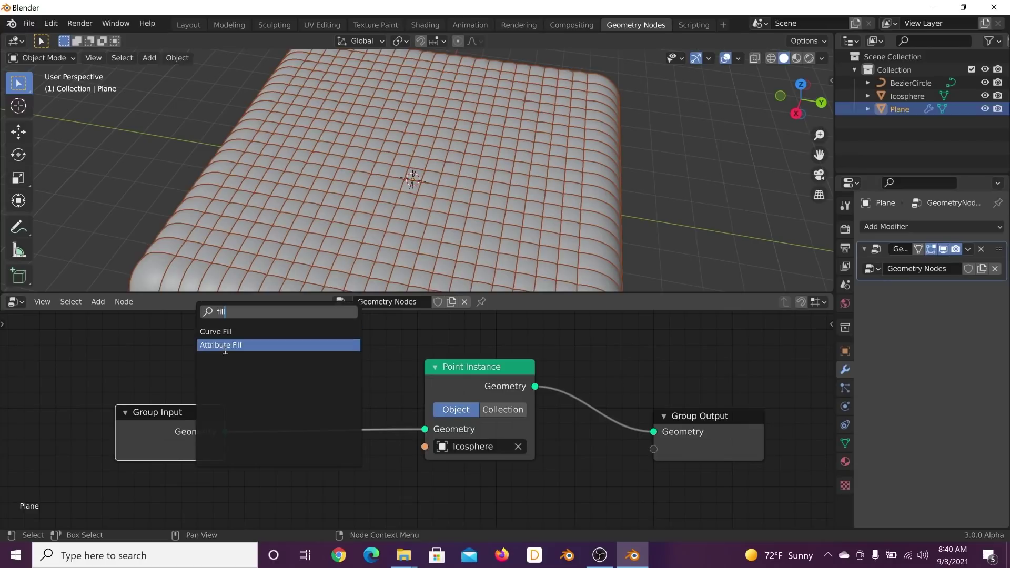
pyautogui.click(221, 345)
pyautogui.click(353, 452)
# Set the Attribute Fill node's attribute to scale with a value of 0.110
pyautogui.click(354, 455)
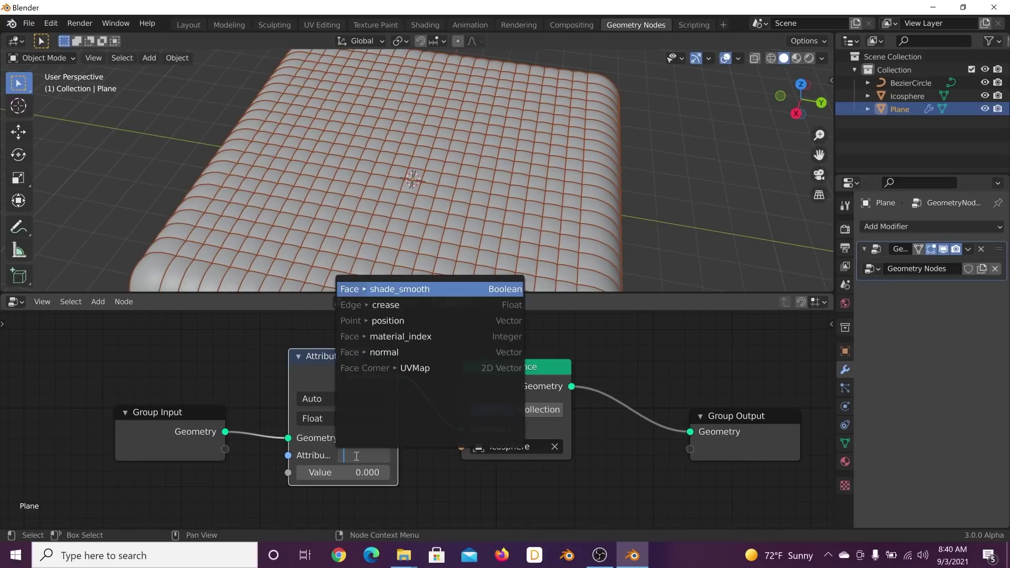
pyautogui.write('scale')
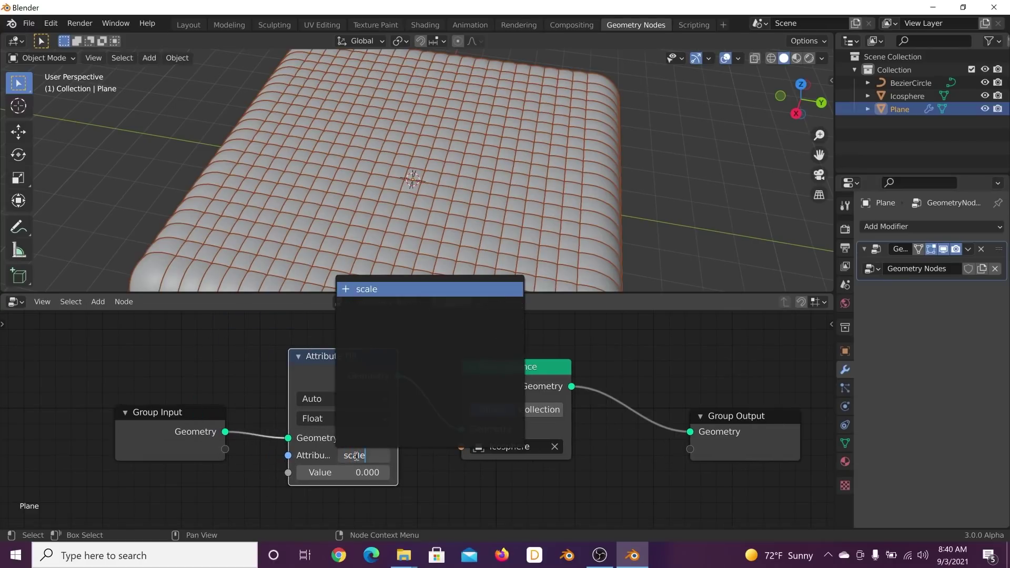
pyautogui.press('Return')
pyautogui.moveTo(346, 472); pyautogui.dragTo(373, 473)
pyautogui.moveTo(566, 211); pyautogui.dragTo(576, 172, button='middle')
pyautogui.click(602, 176)
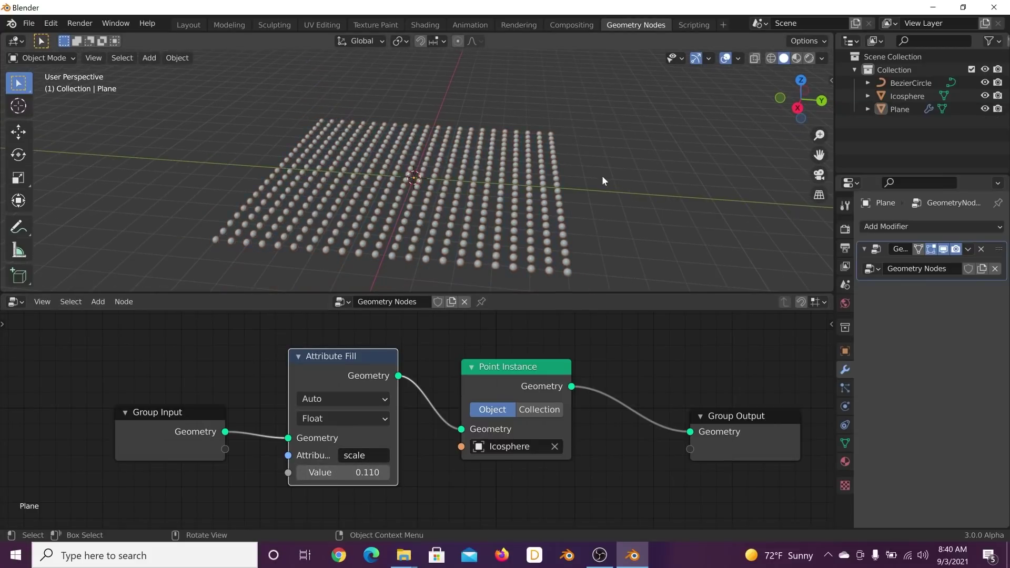
# Move the Group Output and Group Input nodes above the Attribute Fill and Point Instance nodes
pyautogui.scroll(5, 605, 178)
pyautogui.scroll(-3, 490, 358)
pyautogui.moveTo(490, 359); pyautogui.dragTo(462, 461, button='middle')
pyautogui.moveTo(598, 513); pyautogui.dragTo(593, 389)
pyautogui.moveTo(241, 507); pyautogui.dragTo(224, 406)
pyautogui.moveTo(319, 232); pyautogui.dragTo(476, 229, button='middle')
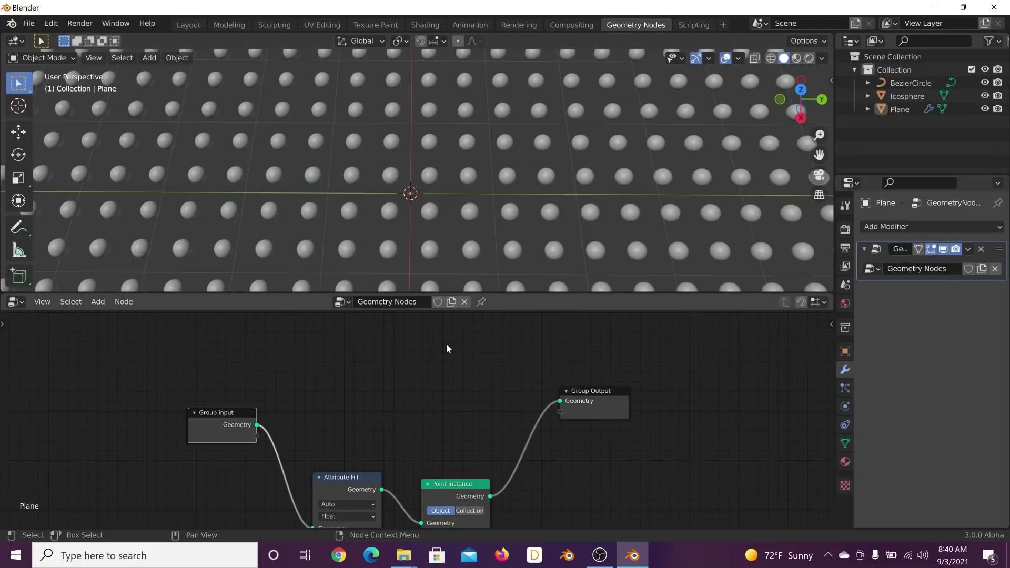
# Insert a Join Geometry node between Point Instance and Group Output, level with the Group Output node
pyautogui.scroll(2, 415, 347)
pyautogui.hotkey('shift', 'a')
pyautogui.click(335, 314)
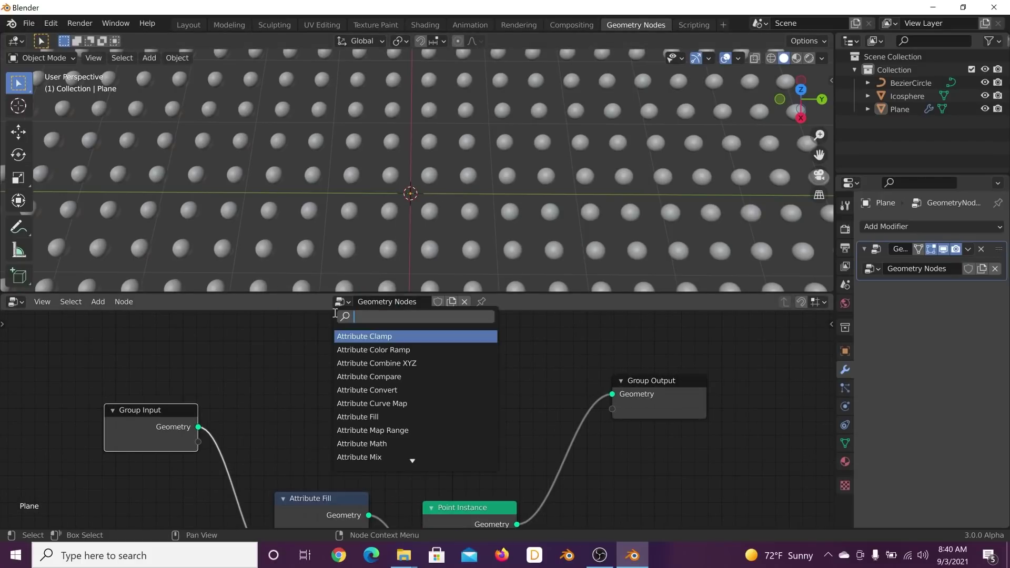
pyautogui.write('joi')
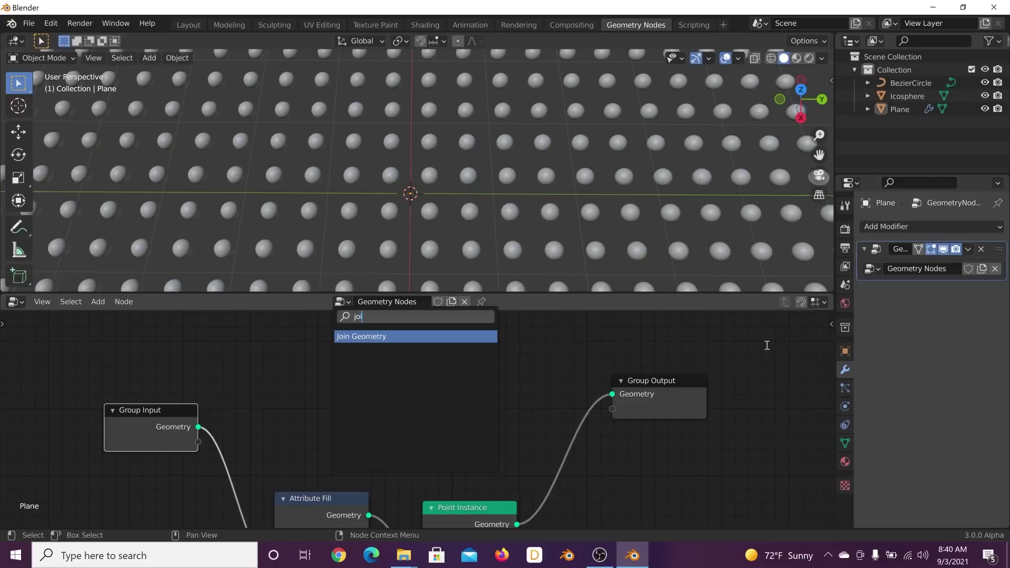
pyautogui.press('Return')
pyautogui.click(584, 421)
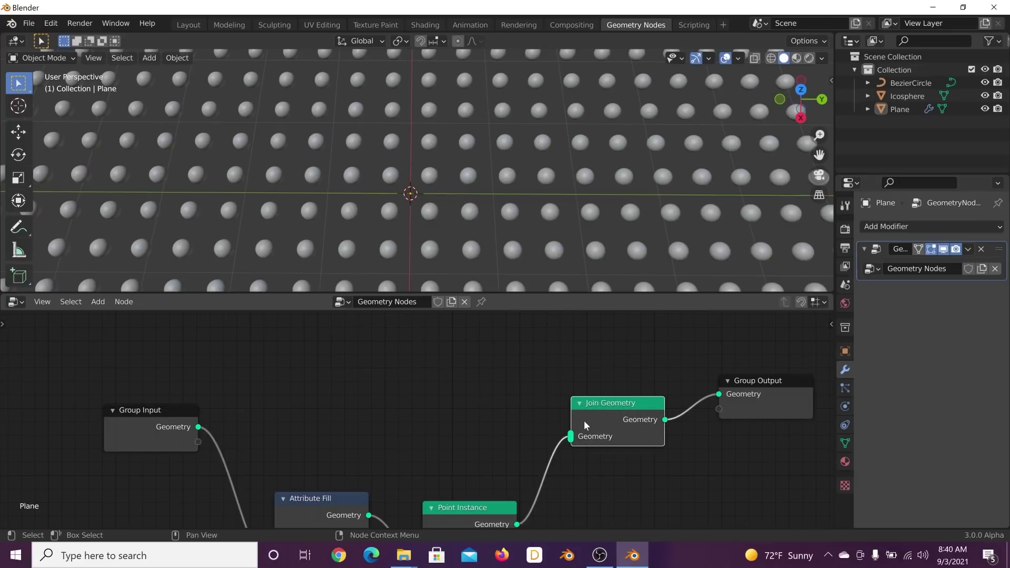
pyautogui.moveTo(592, 414); pyautogui.dragTo(588, 395)
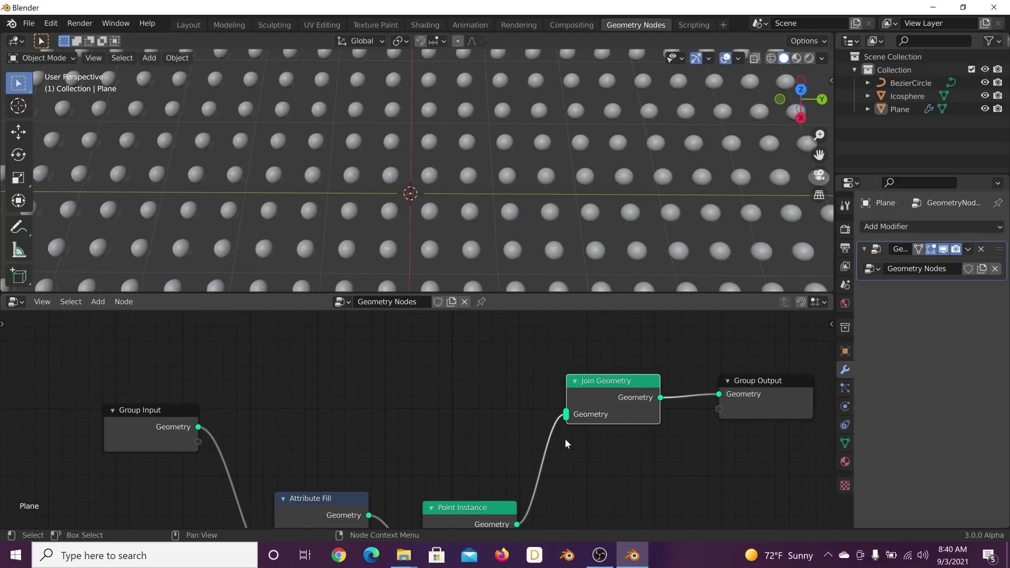
# Add a Mesh to Curve node fed by Group Input's geometry and link its curve output to Join Geometry
pyautogui.moveTo(565, 440); pyautogui.dragTo(566, 393, button='middle')
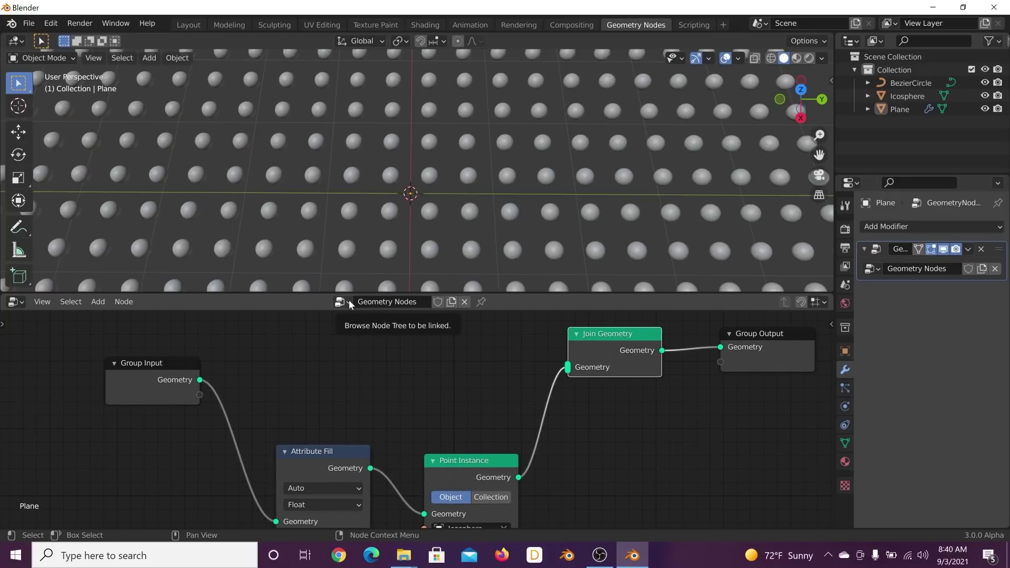
pyautogui.moveTo(365, 396); pyautogui.dragTo(389, 429, button='middle')
pyautogui.hotkey('shift', 'a')
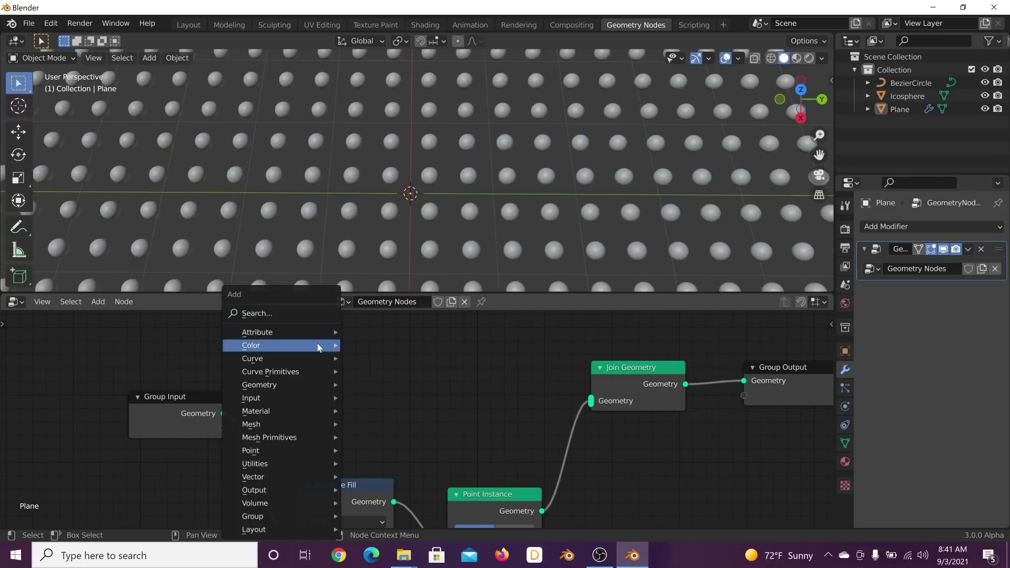
pyautogui.click(287, 317)
pyautogui.write('mesh to')
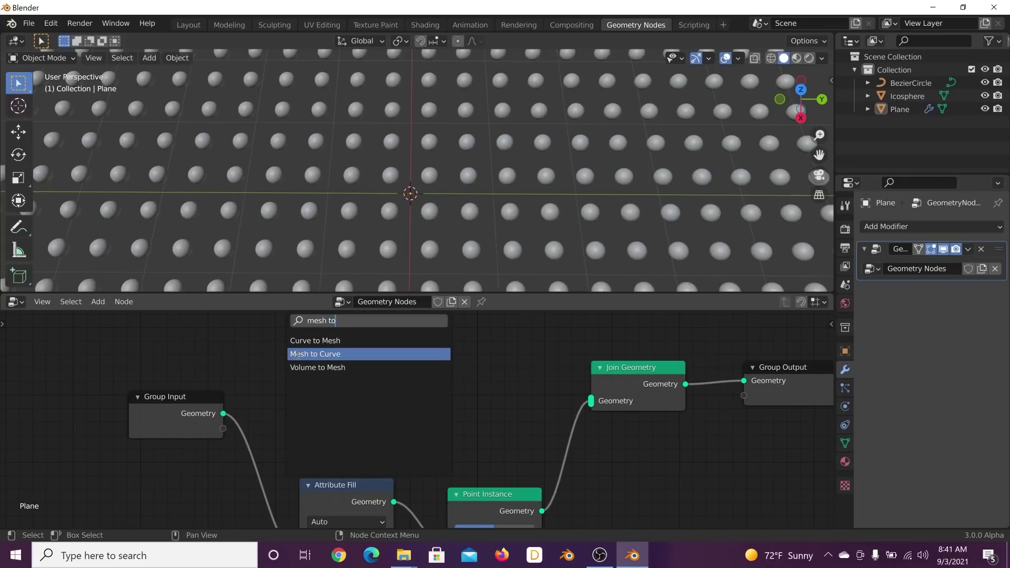
pyautogui.click(300, 355)
pyautogui.click(315, 361)
pyautogui.moveTo(223, 415); pyautogui.dragTo(305, 363)
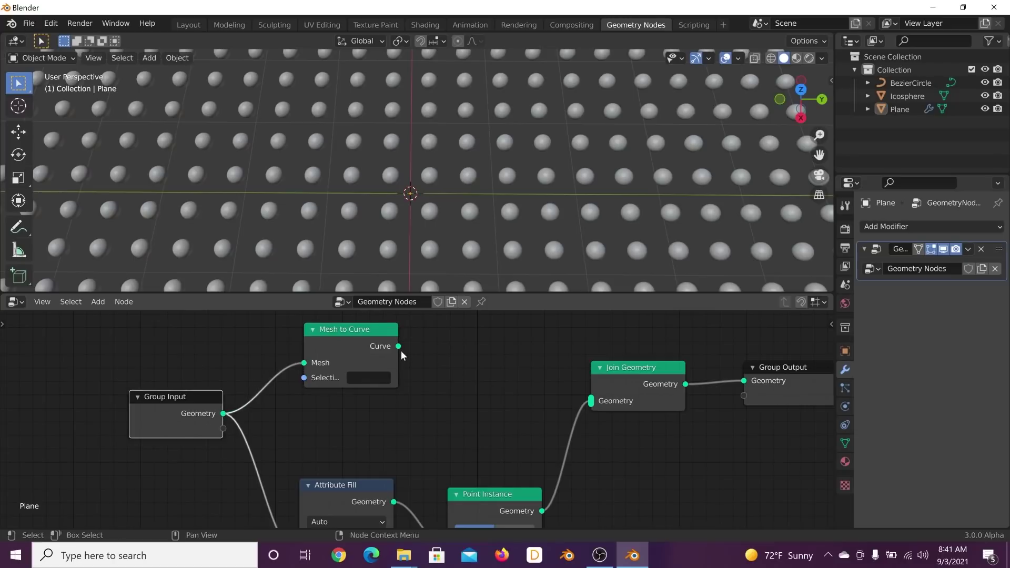
pyautogui.moveTo(400, 346); pyautogui.dragTo(590, 401)
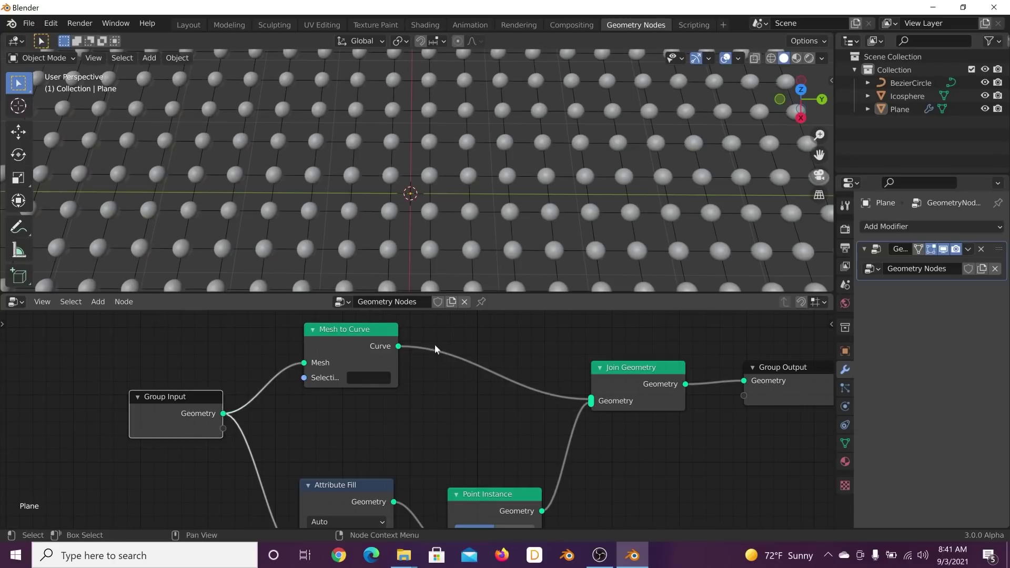
# Move the Mesh to Curve node farther from Join Geometry to make room for another node
pyautogui.scroll(5, 456, 210)
pyautogui.moveTo(396, 215); pyautogui.dragTo(408, 177, button='middle')
pyautogui.scroll(-4, 400, 166)
pyautogui.scroll(-8, 403, 393)
pyautogui.moveTo(404, 393); pyautogui.dragTo(365, 428, button='middle')
pyautogui.scroll(6, 358, 404)
pyautogui.moveTo(308, 394); pyautogui.dragTo(251, 349)
pyautogui.moveTo(515, 419); pyautogui.dragTo(501, 438, button='middle')
pyautogui.scroll(2, 417, 398)
# Insert a Curve to Mesh node between Mesh to Curve and Join Geometry, spaced away from Mesh to Curve
pyautogui.hotkey('shift', 'a')
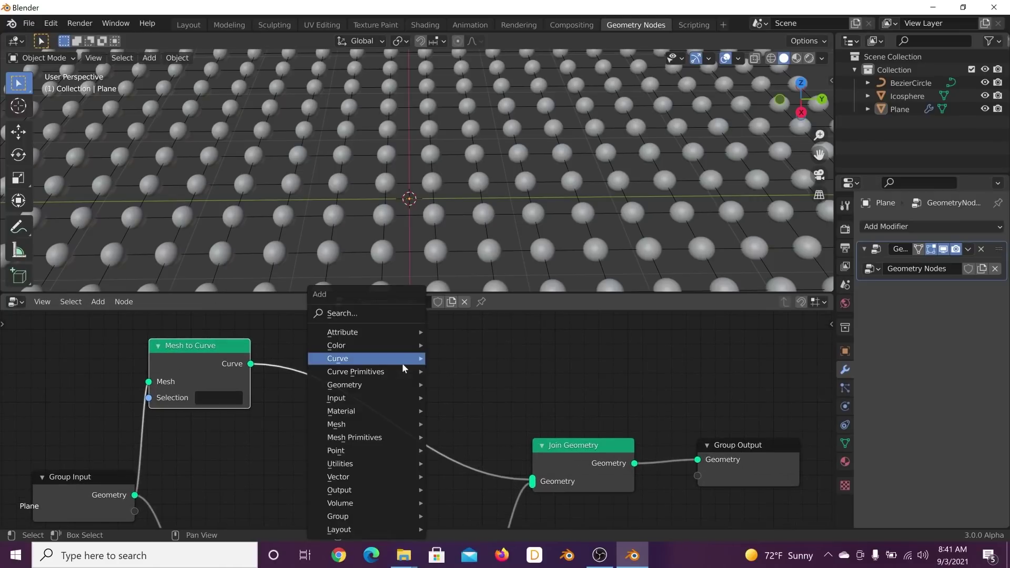
pyautogui.click(361, 313)
pyautogui.write('curve to')
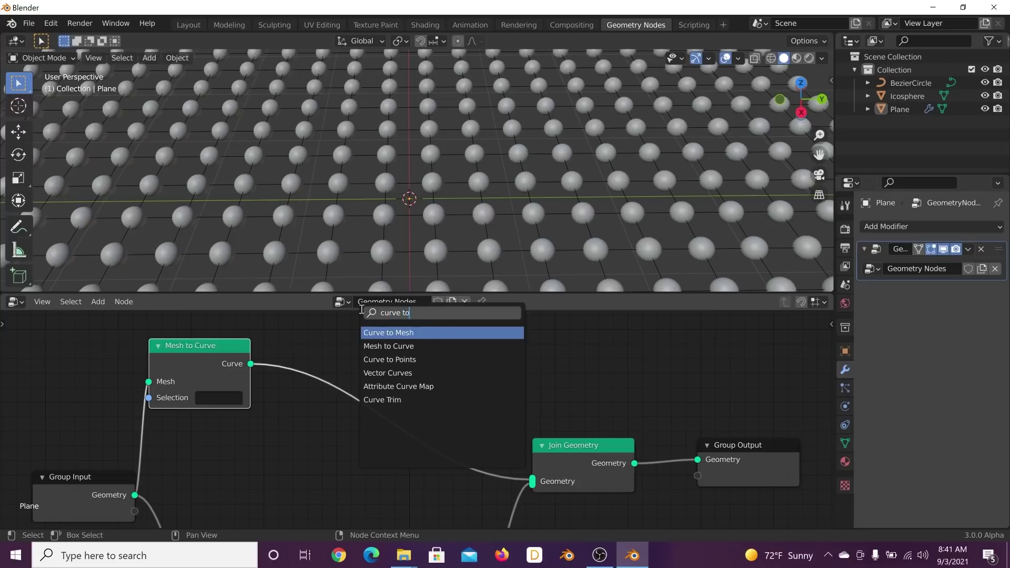
pyautogui.click(403, 332)
pyautogui.click(370, 382)
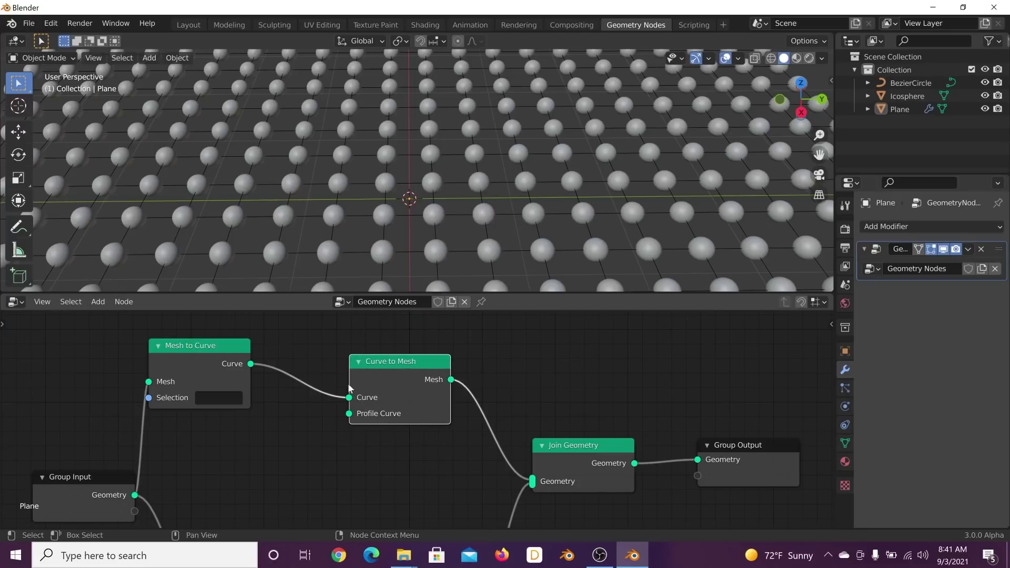
pyautogui.scroll(-3, 405, 399)
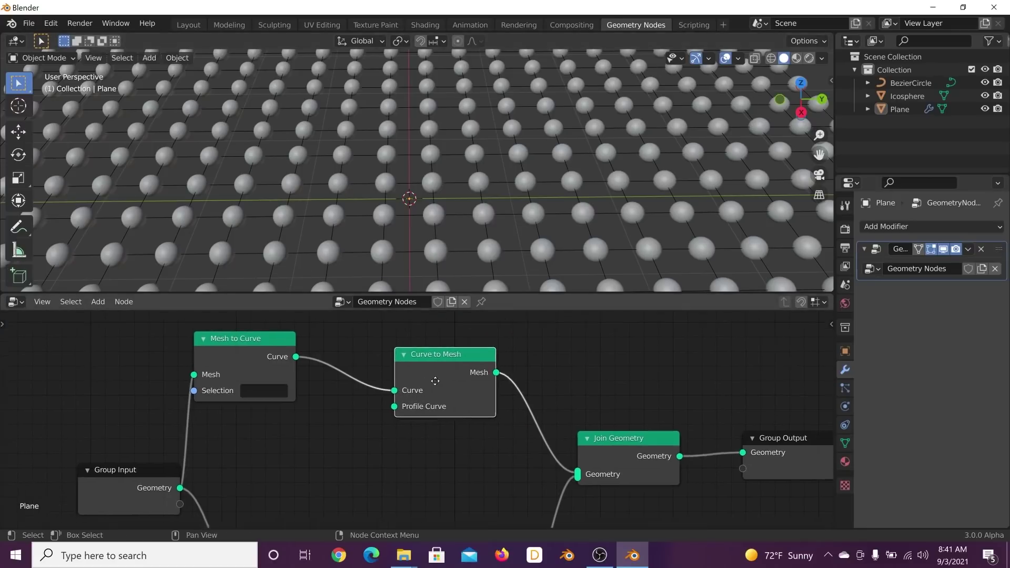
pyautogui.moveTo(451, 389); pyautogui.dragTo(488, 372)
pyautogui.click(488, 372)
# Add an Object Info node below the Curve to Mesh node and set its object to BezierCircle
pyautogui.hotkey('shift', 'a')
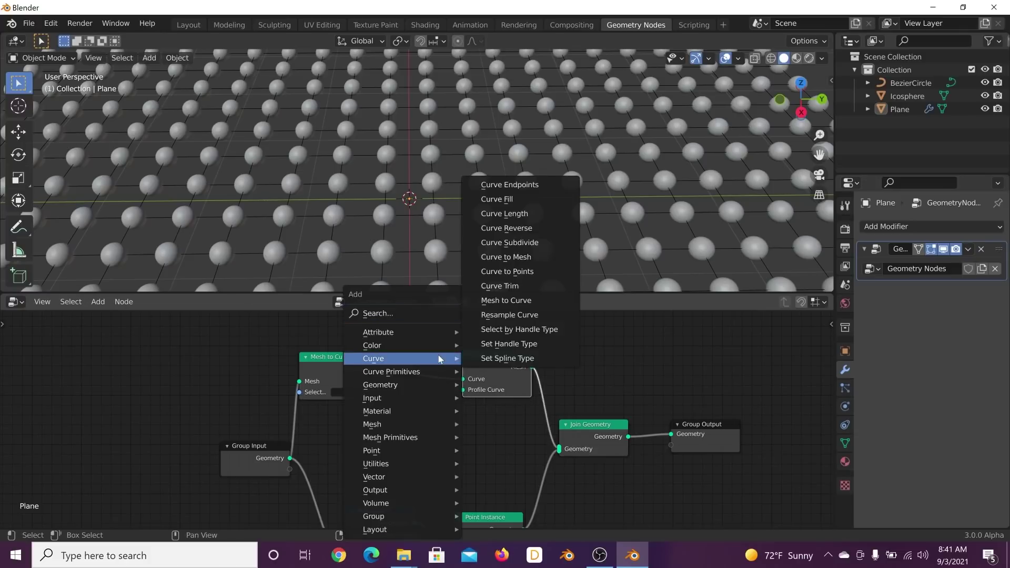
pyautogui.click(395, 315)
pyautogui.write('obj')
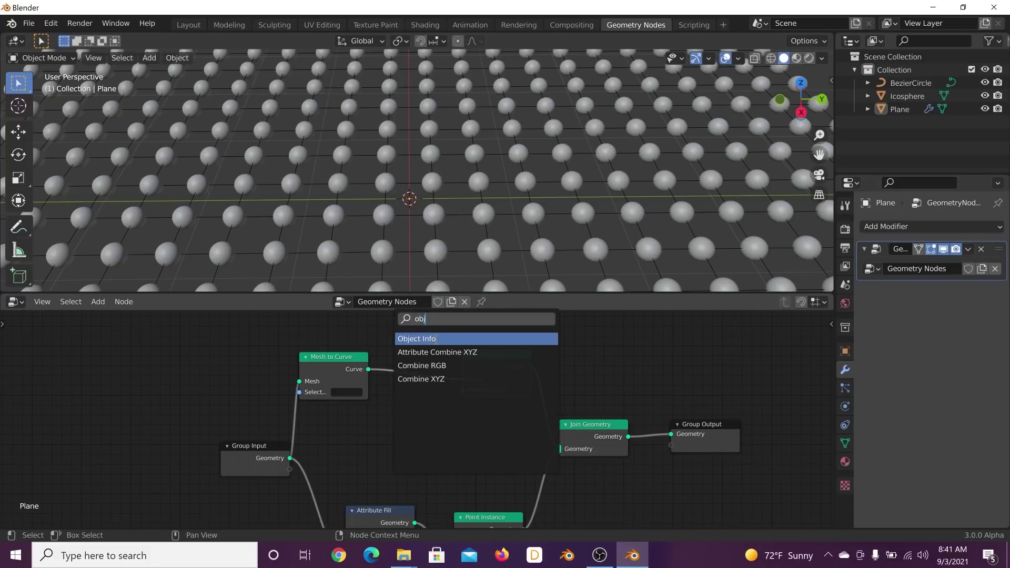
pyautogui.press('Return')
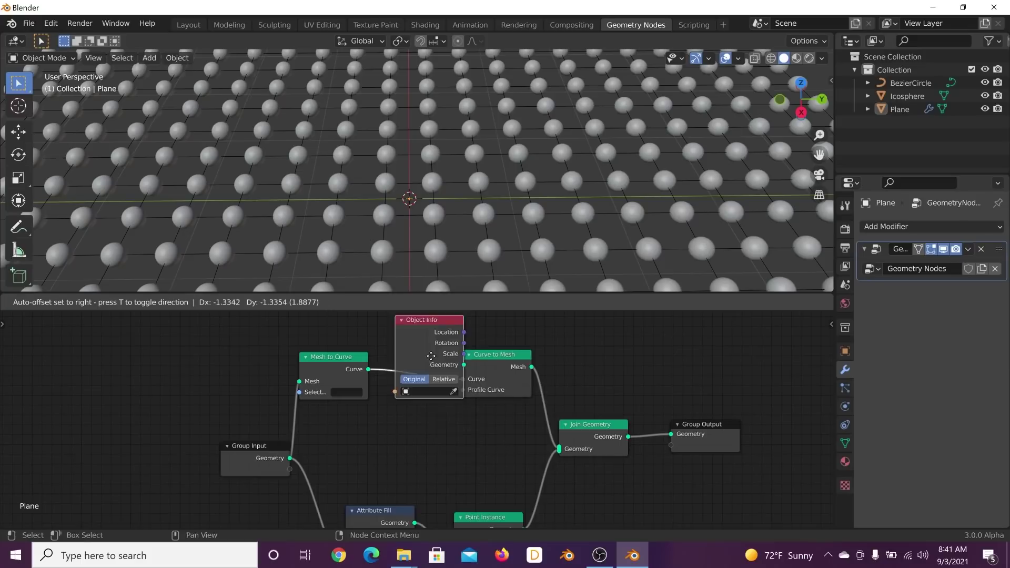
pyautogui.click(418, 420)
pyautogui.scroll(3, 392, 367)
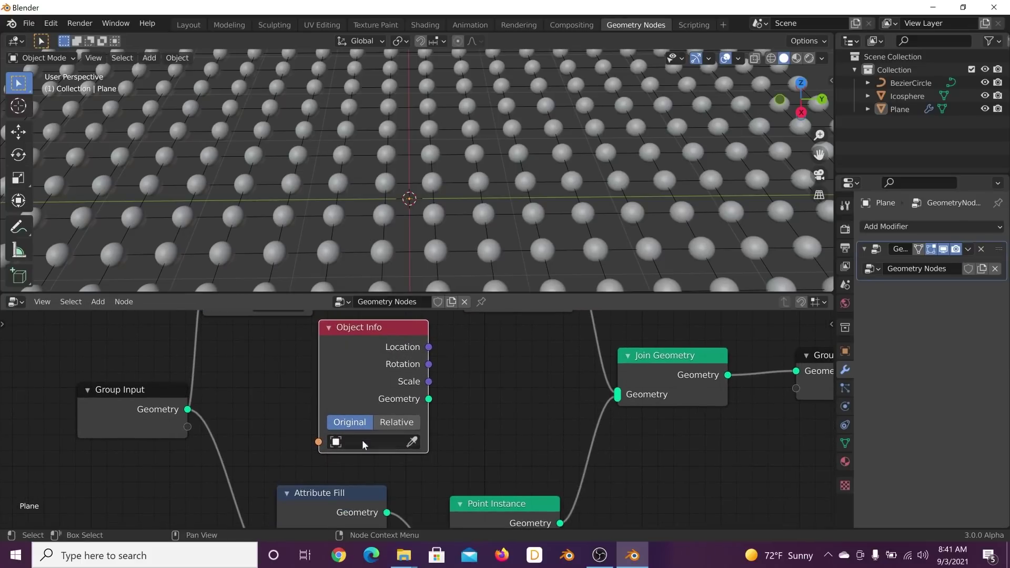
pyautogui.click(362, 440)
pyautogui.click(381, 275)
# Link the Object Info node's geometry output to the Profile Curve input of Curve to Mesh
pyautogui.moveTo(428, 399); pyautogui.dragTo(417, 435, button='middle')
pyautogui.moveTo(417, 435); pyautogui.dragTo(462, 336)
pyautogui.scroll(-6, 463, 201)
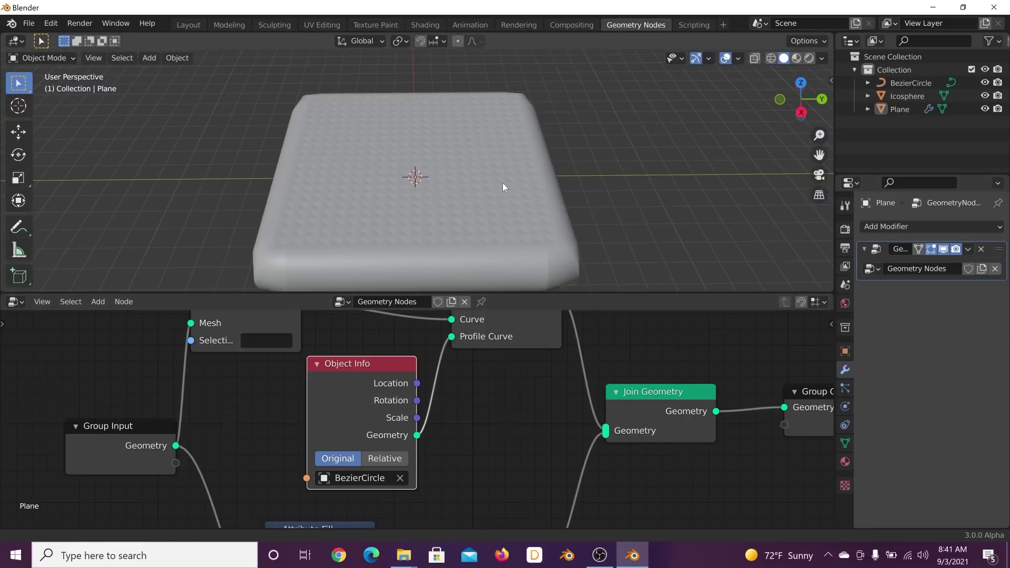
pyautogui.keyDown('shift'); pyautogui.moveTo(762, 192); pyautogui.dragTo(584, 200, button='middle'); pyautogui.keyUp('shift')
pyautogui.scroll(-4, 415, 205)
pyautogui.moveTo(310, 213); pyautogui.dragTo(421, 207, button='middle')
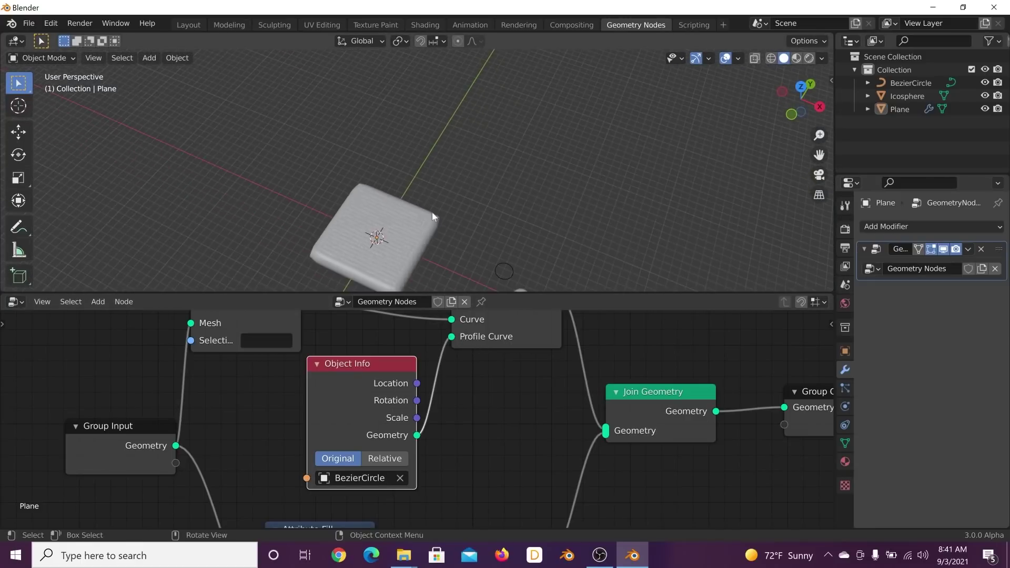
# Scale the Bezier circle down to thin the grid's tubes and apply its scale
pyautogui.keyDown('shift'); pyautogui.moveTo(491, 252); pyautogui.dragTo(421, 144, button='middle'); pyautogui.keyUp('shift')
pyautogui.scroll(5, 392, 160)
pyautogui.moveTo(424, 201); pyautogui.dragTo(450, 253, button='middle')
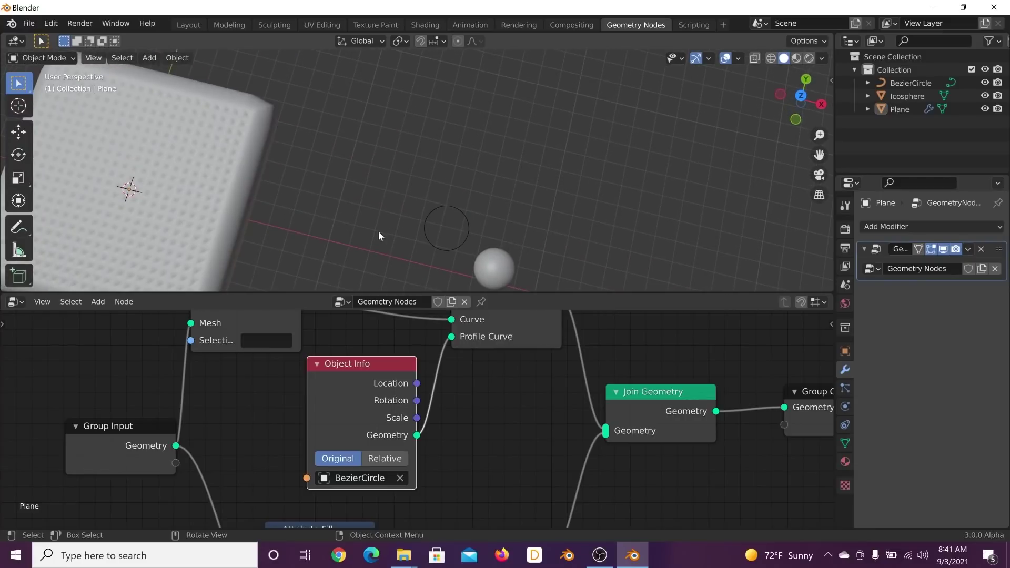
pyautogui.keyDown('shift'); pyautogui.moveTo(59, 212); pyautogui.dragTo(131, 121, button='middle'); pyautogui.keyUp('shift')
pyautogui.scroll(5, 326, 158)
pyautogui.scroll(-3, 422, 162)
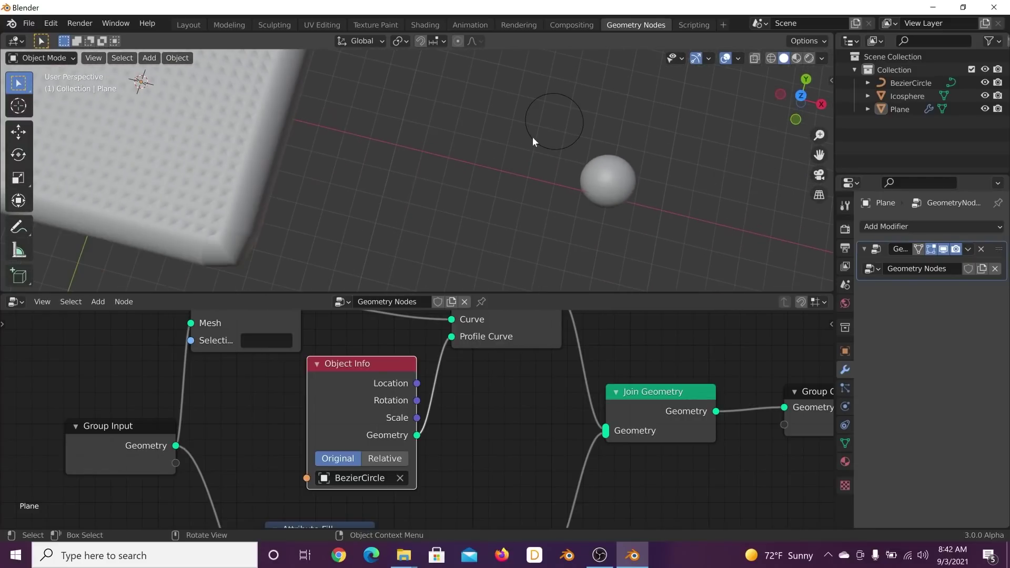
pyautogui.click(538, 142)
pyautogui.press('s')
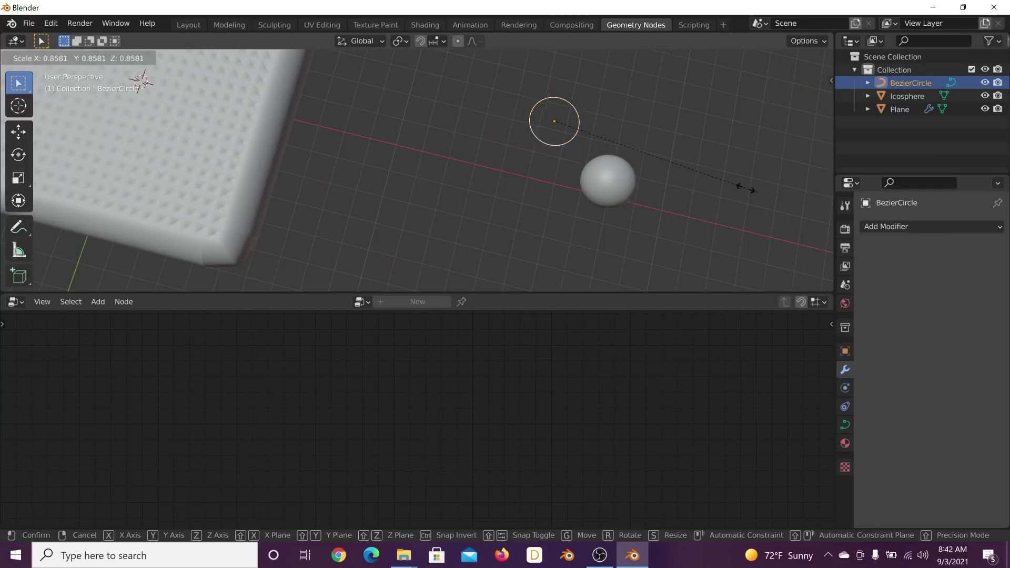
pyautogui.click(563, 123)
pyautogui.hotkey('ctrl', 'a')
pyautogui.click(563, 125)
# Shrink the Bezier circle further and apply its scale again for even thinner tubes
pyautogui.moveTo(564, 125); pyautogui.dragTo(254, 176, button='middle')
pyautogui.scroll(6, 468, 159)
pyautogui.scroll(-5, 466, 182)
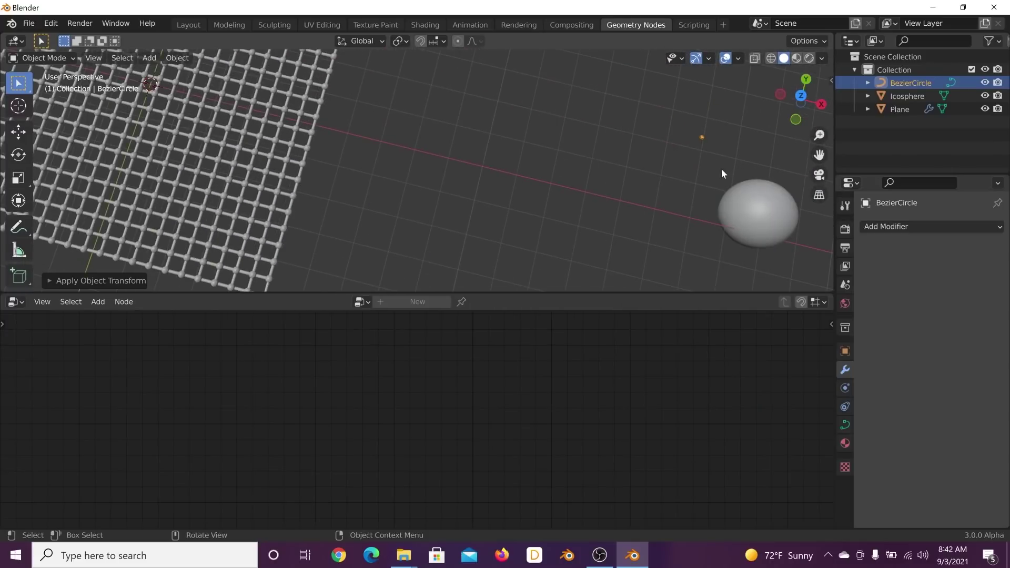
pyautogui.scroll(6, 722, 169)
pyautogui.keyDown('shift'); pyautogui.moveTo(722, 168); pyautogui.dragTo(150, 161, button='middle'); pyautogui.keyUp('shift')
pyautogui.scroll(-4, 193, 136)
pyautogui.scroll(-2, 193, 136)
pyautogui.keyDown('shift'); pyautogui.moveTo(234, 125); pyautogui.dragTo(497, 127, button='middle'); pyautogui.keyUp('shift')
pyautogui.press('s')
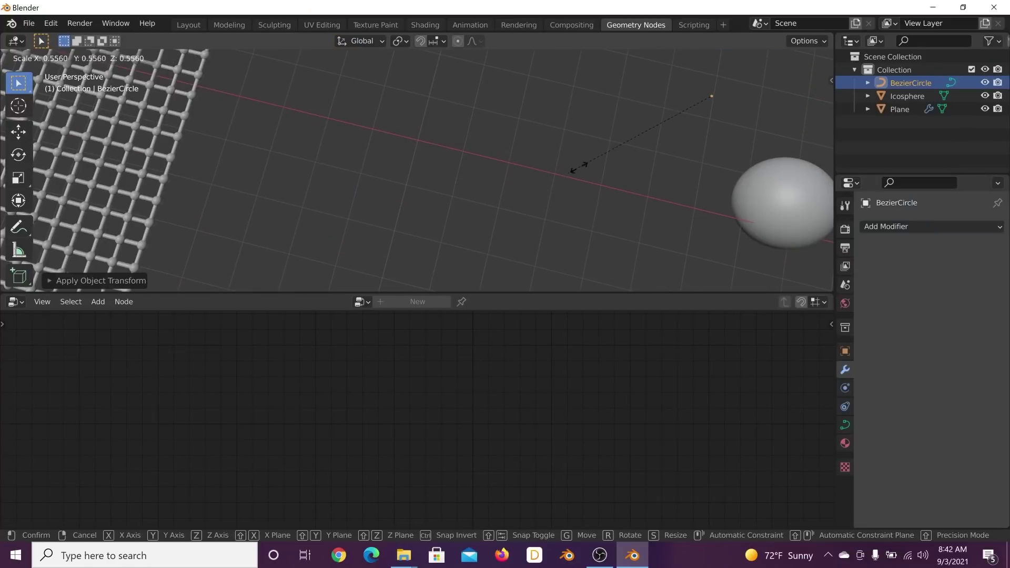
pyautogui.click(721, 120)
pyautogui.hotkey('ctrl', 'a')
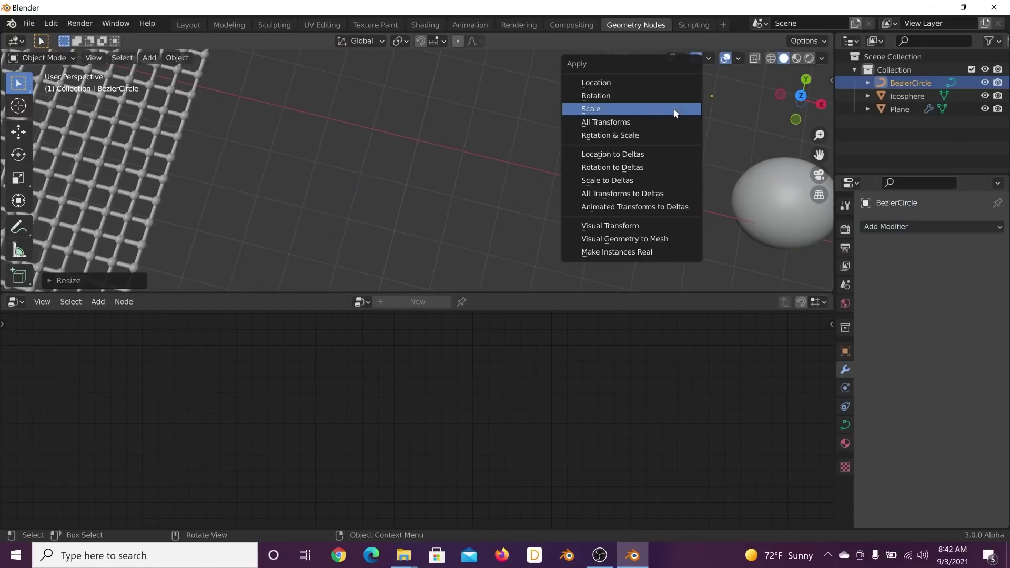
pyautogui.click(674, 110)
# Select the plane carrying the sphere grid to bring back its node tree
pyautogui.keyDown('shift'); pyautogui.moveTo(286, 187); pyautogui.dragTo(566, 168, button='middle'); pyautogui.keyUp('shift')
pyautogui.scroll(4, 566, 167)
pyautogui.keyDown('shift'); pyautogui.moveTo(559, 113); pyautogui.dragTo(540, 125, button='middle'); pyautogui.keyUp('shift')
pyautogui.scroll(-5, 541, 126)
pyautogui.click(505, 86)
pyautogui.click(504, 71)
pyautogui.keyDown('shift'); pyautogui.moveTo(504, 70); pyautogui.dragTo(459, 184, button='middle'); pyautogui.keyUp('shift')
pyautogui.scroll(4, 485, 113)
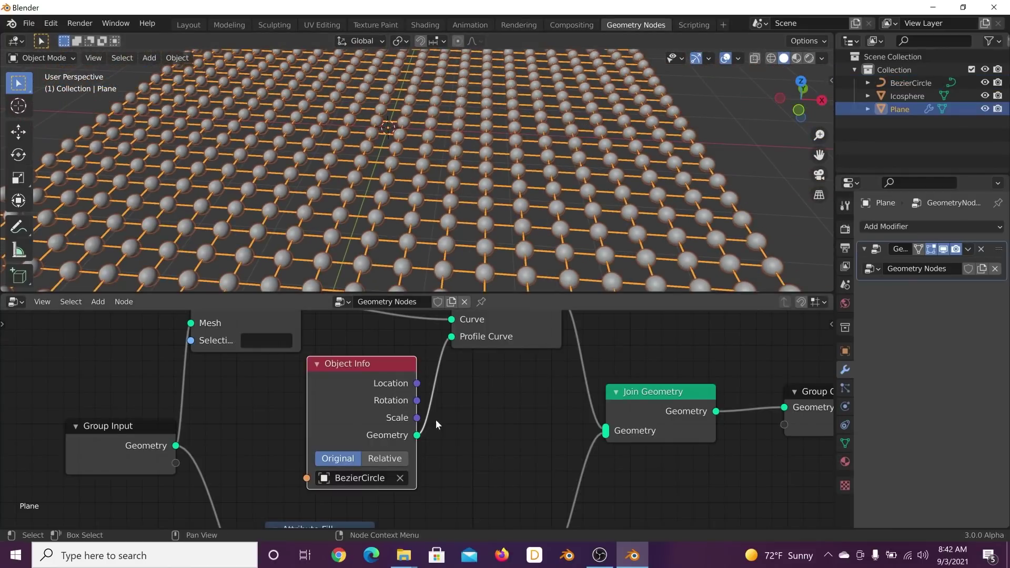
# Set the Attribute Fill node's scale value to 0.2 to enlarge the spheres
pyautogui.scroll(-5, 425, 442)
pyautogui.moveTo(415, 499); pyautogui.dragTo(408, 399, button='middle')
pyautogui.scroll(5, 409, 399)
pyautogui.moveTo(439, 369); pyautogui.dragTo(483, 293, button='middle')
pyautogui.click(372, 422)
pyautogui.click(365, 424)
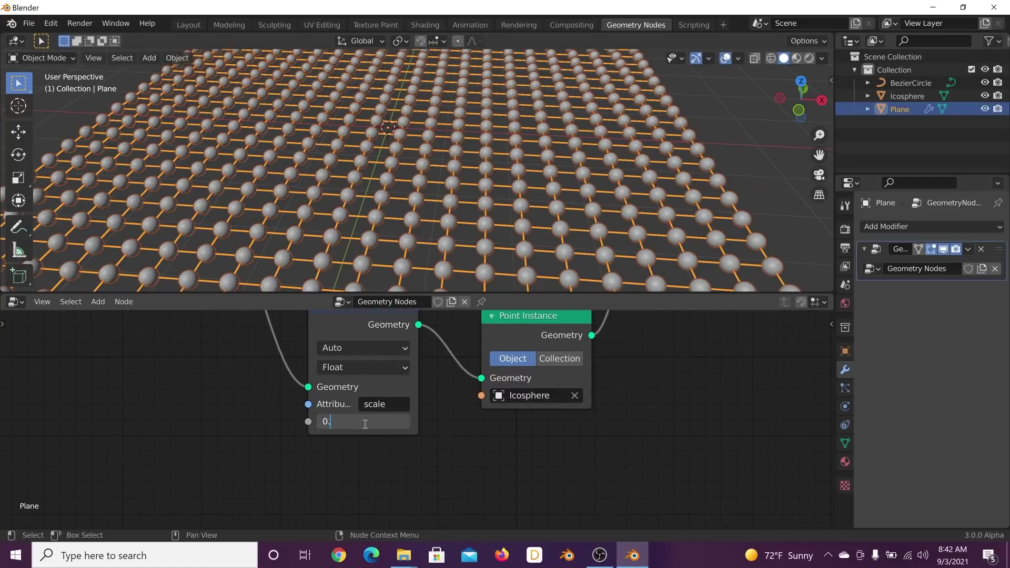
pyautogui.press('Return')
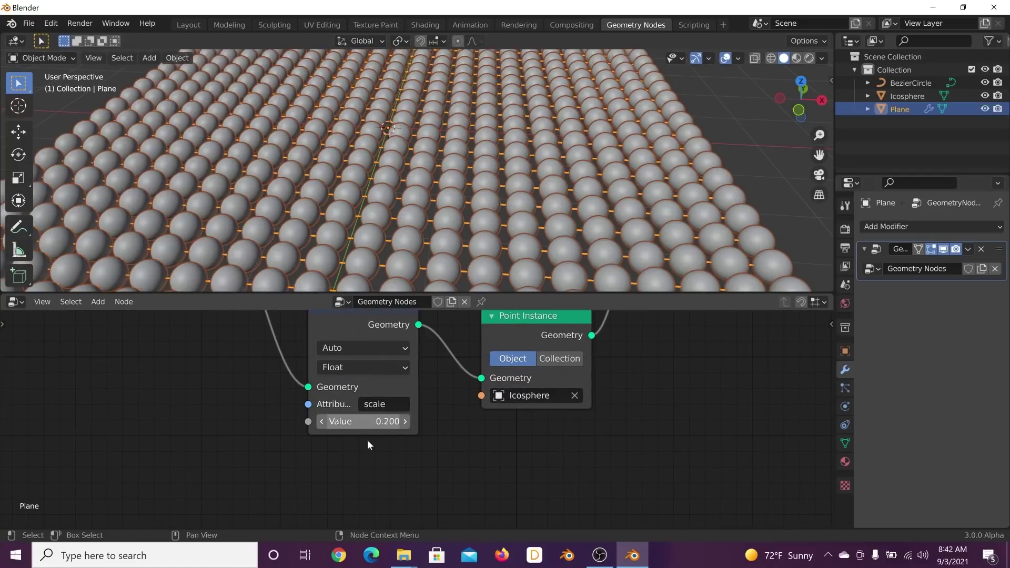
# Reduce the Attribute Fill node's scale value to 0.07 and deselect the plane to inspect the spheres
pyautogui.click(368, 425)
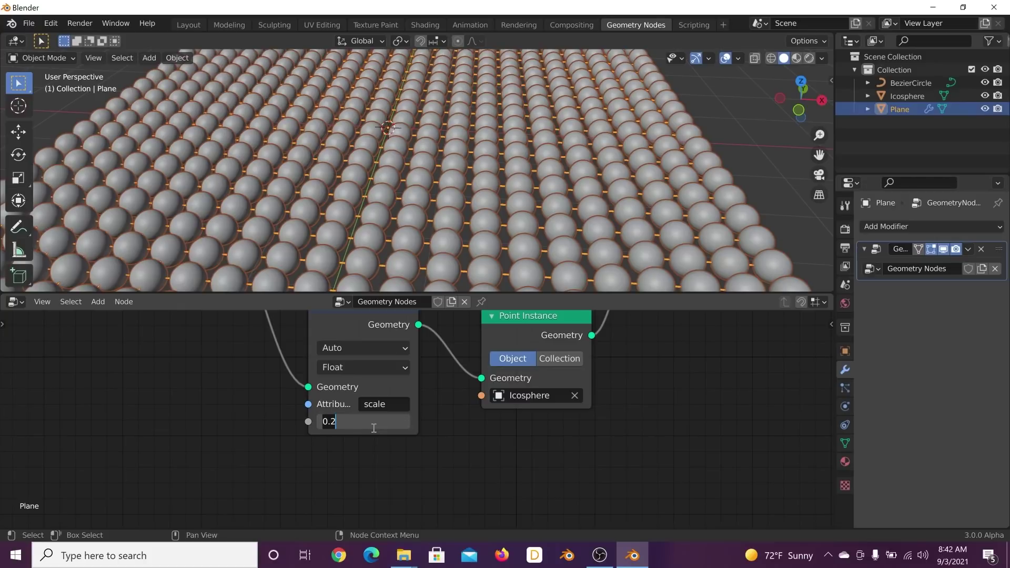
pyautogui.write('0')
pyautogui.press('Return')
pyautogui.keyDown('shift'); pyautogui.moveTo(371, 420); pyautogui.dragTo(405, 421); pyautogui.keyUp('shift')
pyautogui.click(739, 163)
pyautogui.scroll(2, 698, 171)
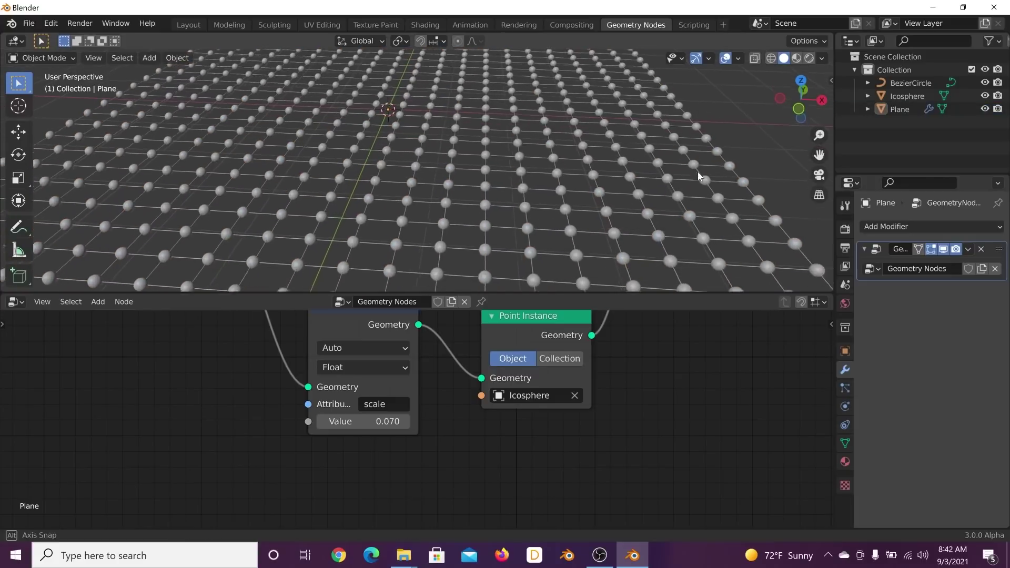
# Set the Attribute Fill node's scale value to 0.04 for smaller spheres
pyautogui.click(375, 422)
pyautogui.click(376, 423)
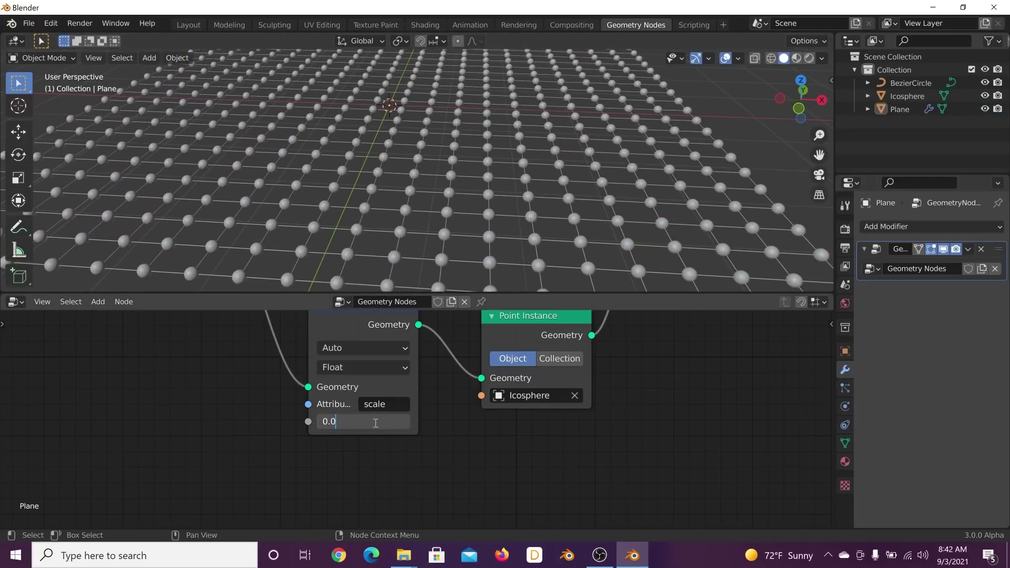
pyautogui.press('Return')
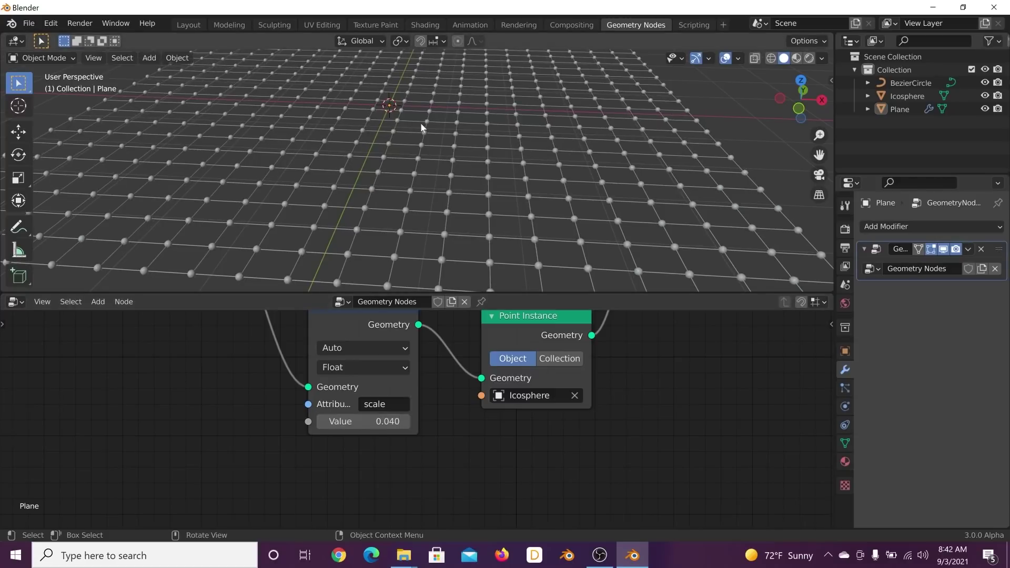
pyautogui.scroll(-2, 434, 156)
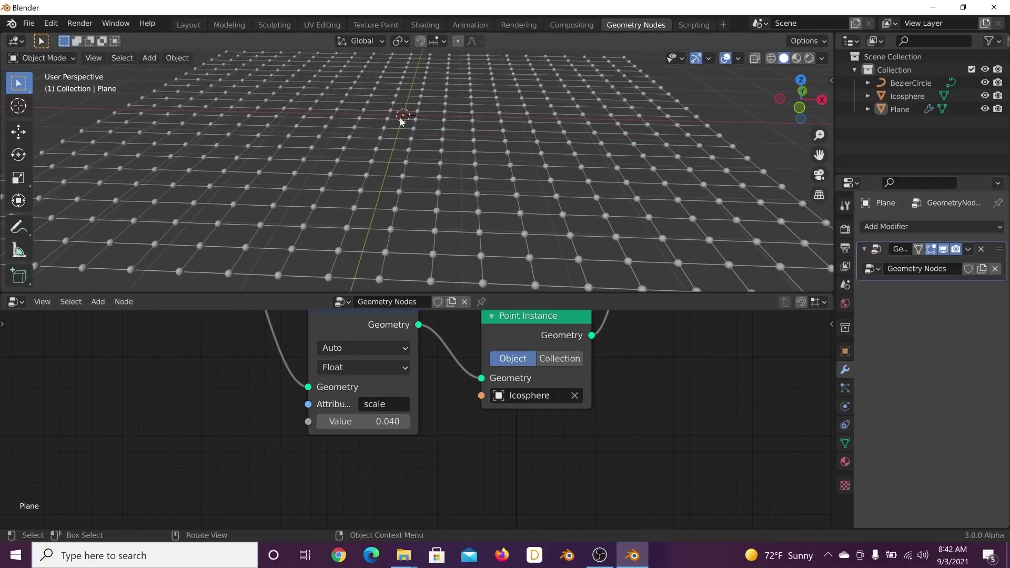
# Add a Displace modifier to the plane and move it above the Geometry Nodes modifier
pyautogui.click(412, 151)
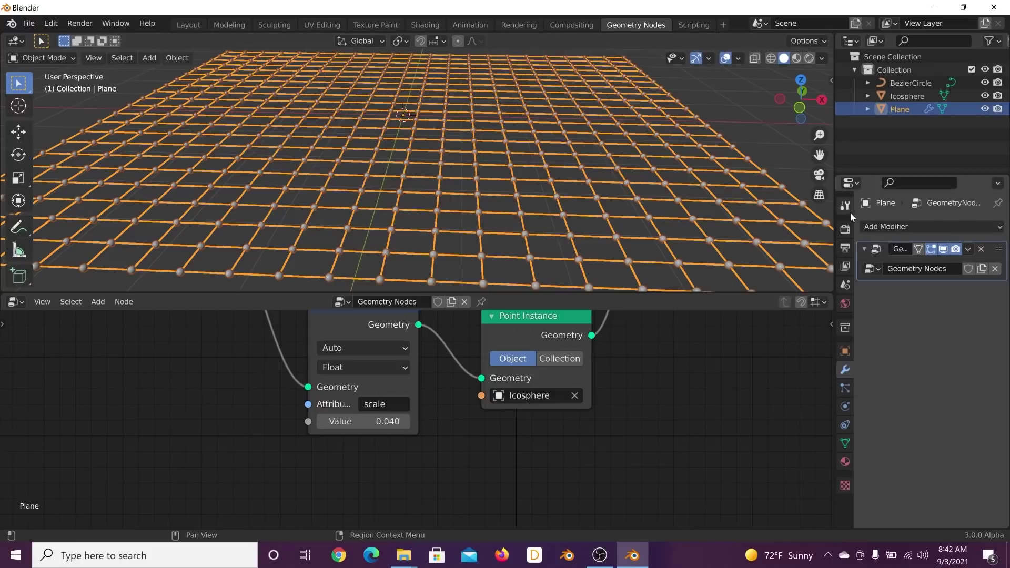
pyautogui.click(883, 227)
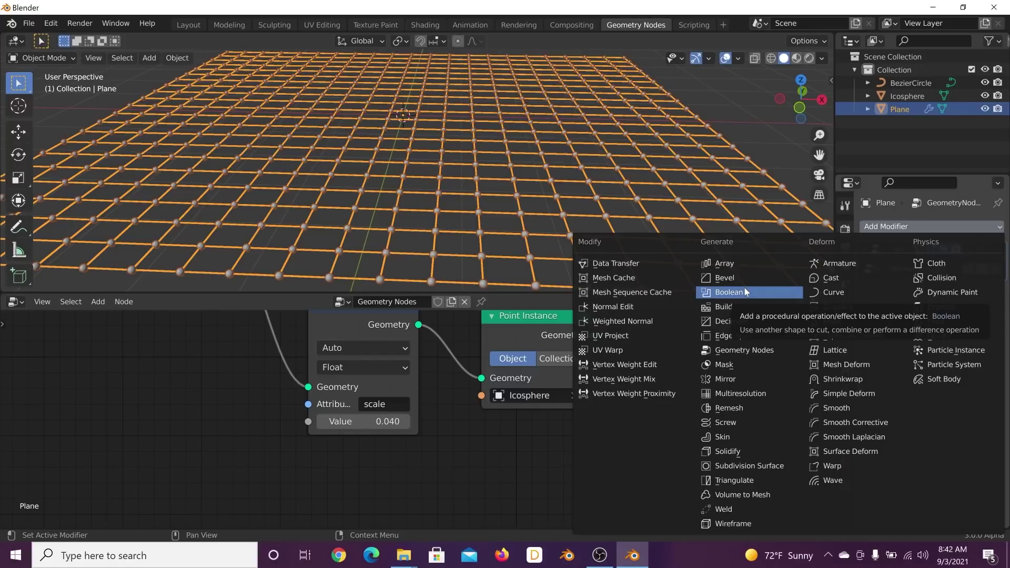
pyautogui.click(838, 307)
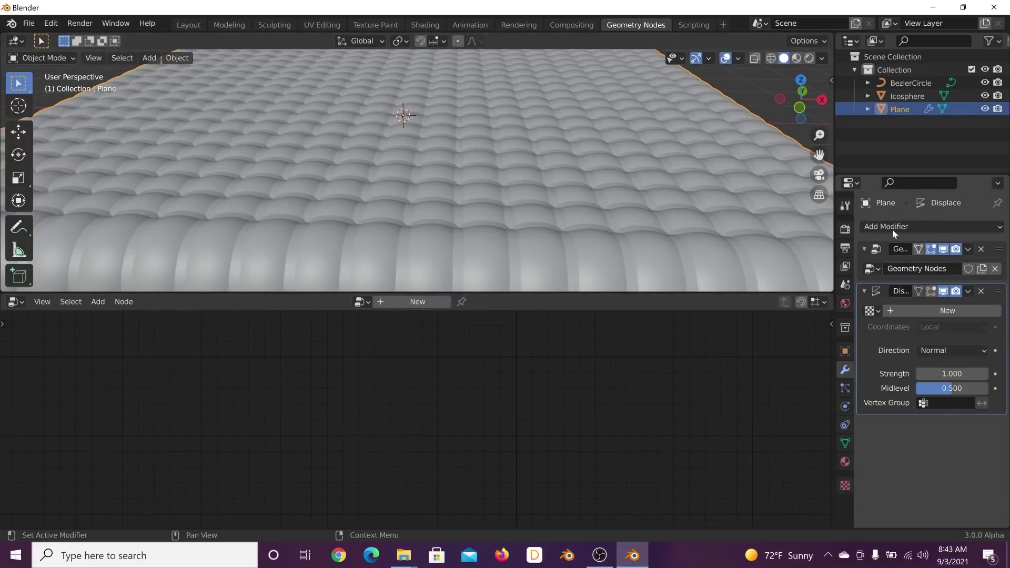
pyautogui.moveTo(997, 293); pyautogui.dragTo(999, 234)
# Create a new Clouds texture for the Displace modifier and increase its size to smooth the waves
pyautogui.click(947, 268)
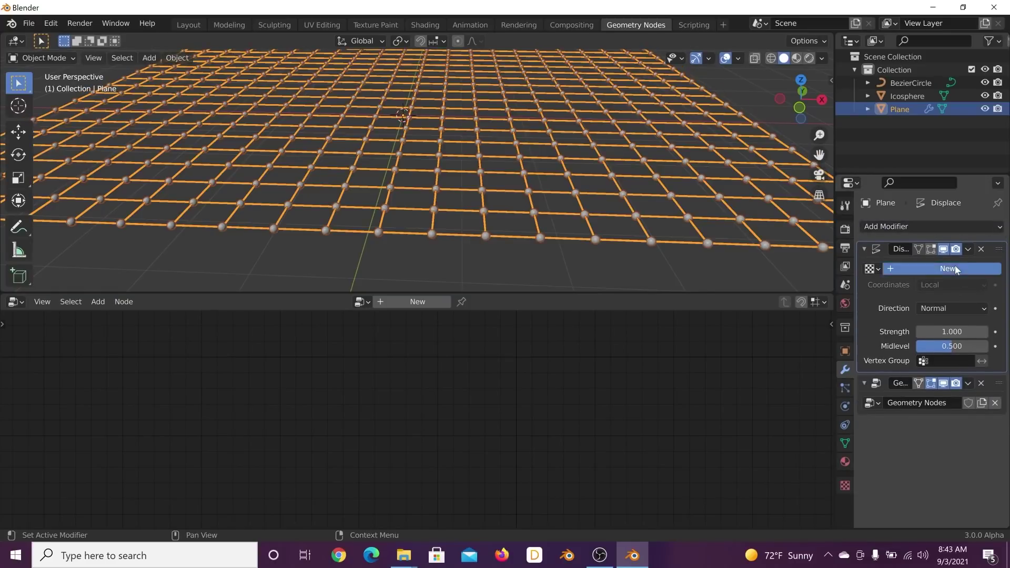
pyautogui.click(995, 269)
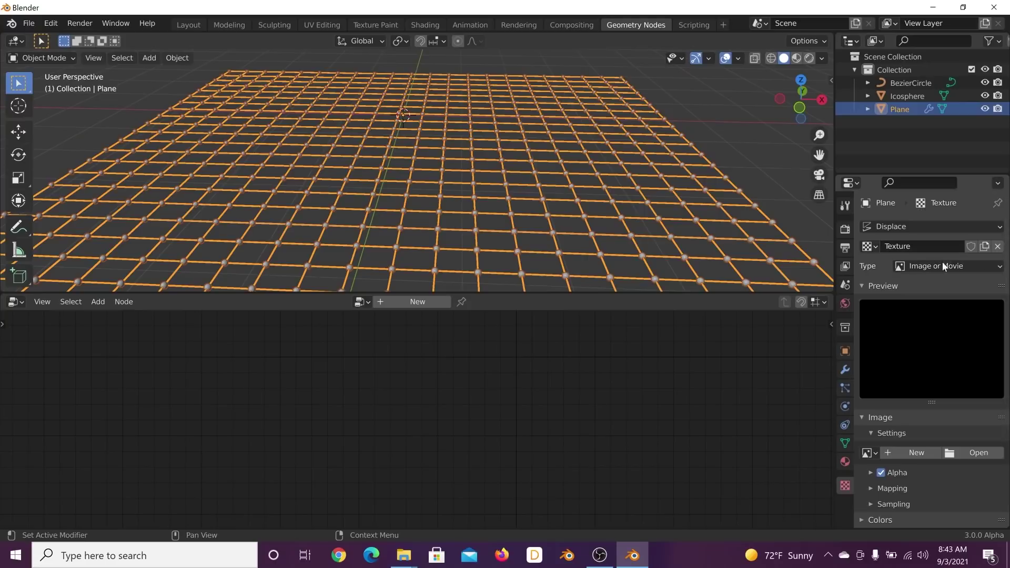
pyautogui.click(997, 267)
pyautogui.click(936, 310)
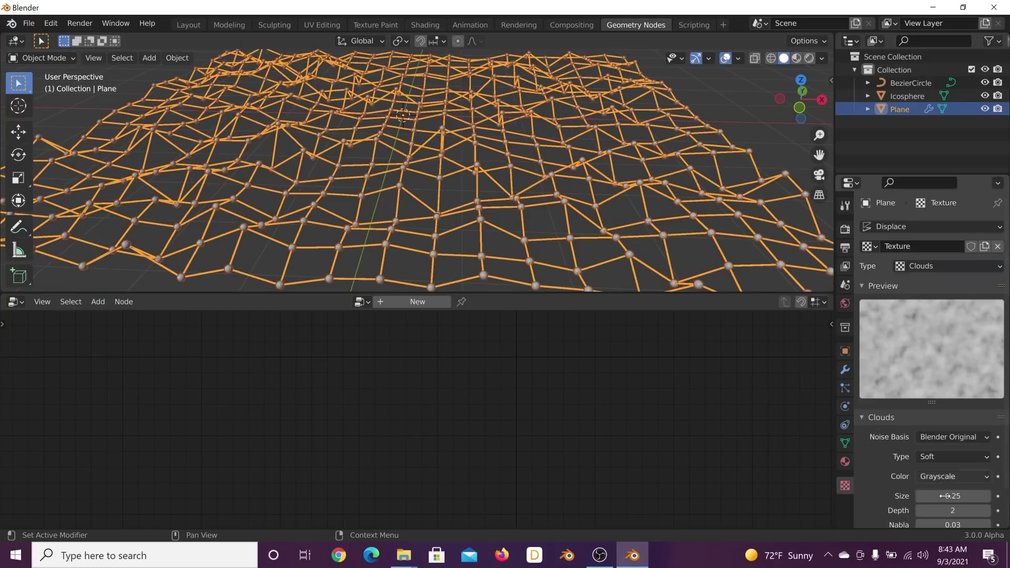
pyautogui.scroll(-3, 948, 504)
pyautogui.moveTo(947, 478); pyautogui.dragTo(1002, 465)
# Add a Decimate modifier to the plane and move it to the beginning of the modifier stack
pyautogui.click(845, 369)
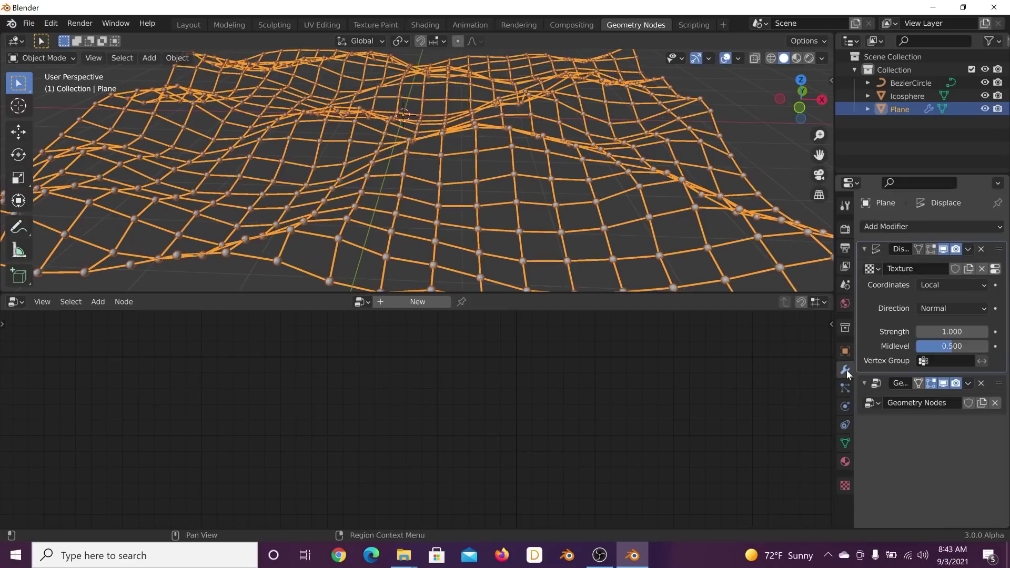
pyautogui.click(889, 227)
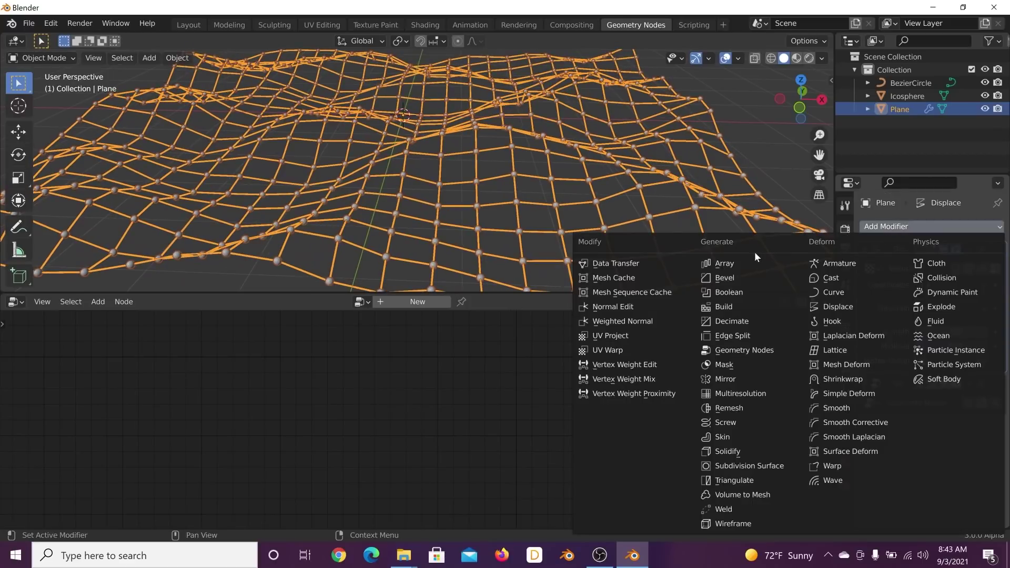
pyautogui.click(758, 321)
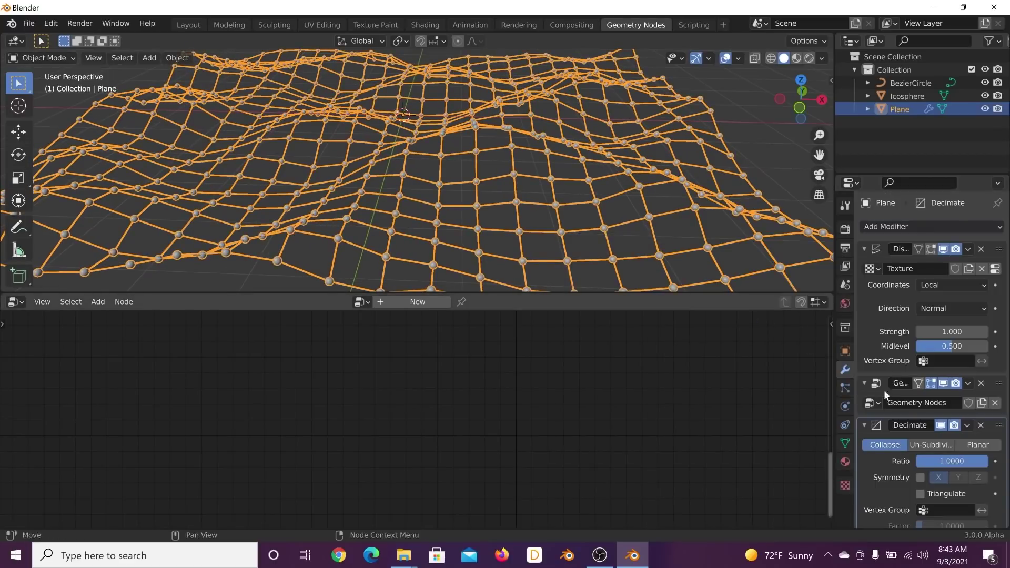
pyautogui.scroll(-2, 946, 439)
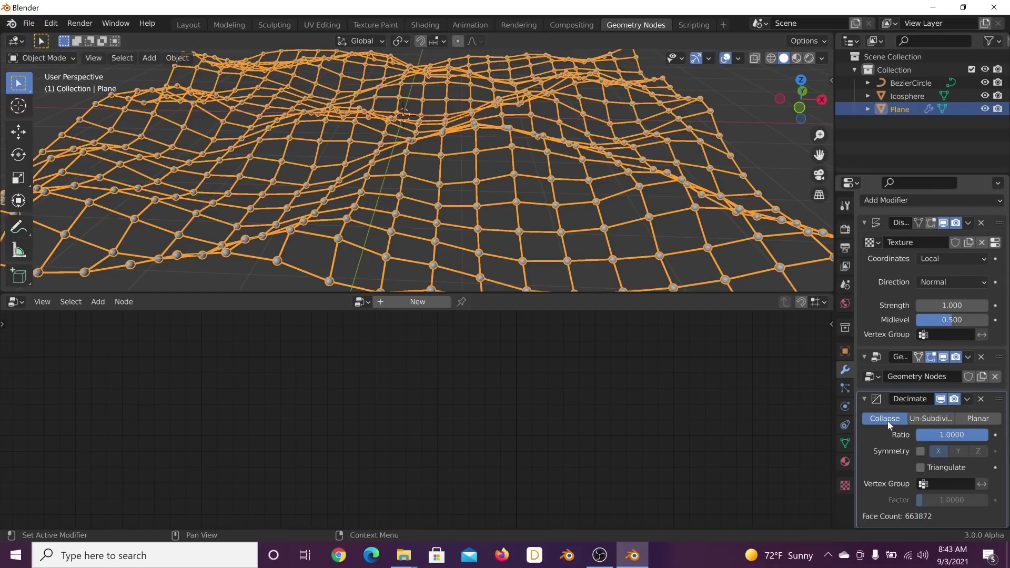
pyautogui.scroll(2, 947, 421)
pyautogui.moveTo(998, 425); pyautogui.dragTo(992, 252)
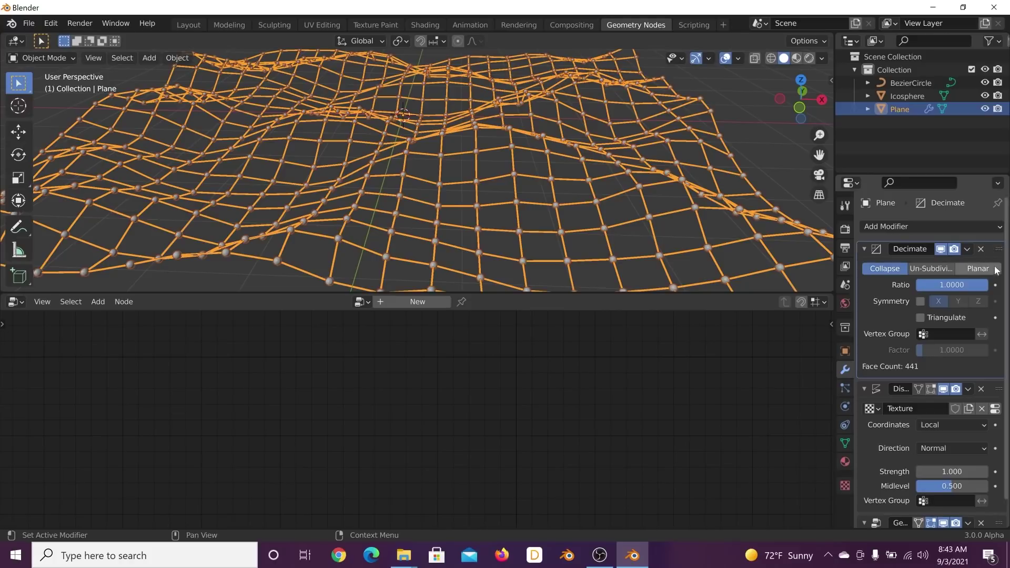
# Lower the Decimate ratio to about 0.126, raise the Displace strength to 5.8, and deselect the plane
pyautogui.moveTo(967, 284); pyautogui.dragTo(925, 285)
pyautogui.moveTo(947, 472); pyautogui.dragTo(982, 471)
pyautogui.scroll(-5, 536, 248)
pyautogui.moveTo(540, 221); pyautogui.dragTo(541, 196, button='middle')
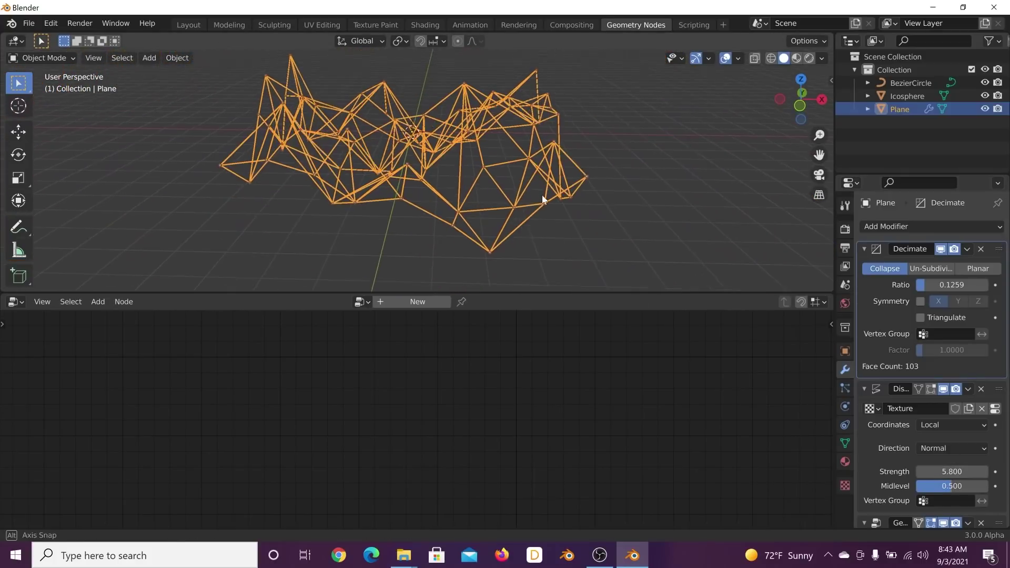
pyautogui.click(642, 156)
pyautogui.scroll(4, 609, 144)
pyautogui.moveTo(608, 143); pyautogui.dragTo(611, 160, button='middle')
# Add a Plain Axes empty at the world origin
pyautogui.hotkey('shift', 'a')
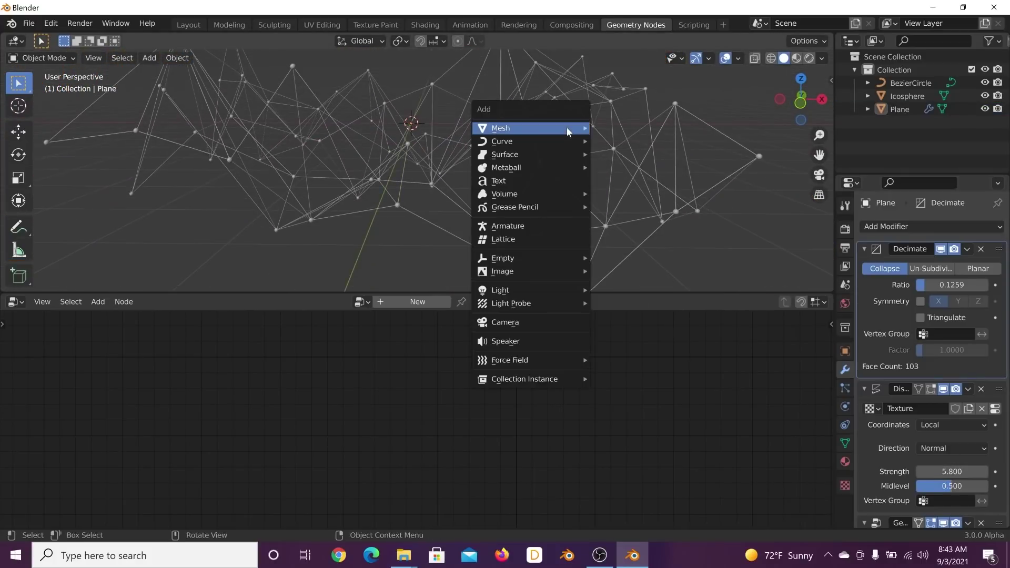
pyautogui.moveTo(567, 127)
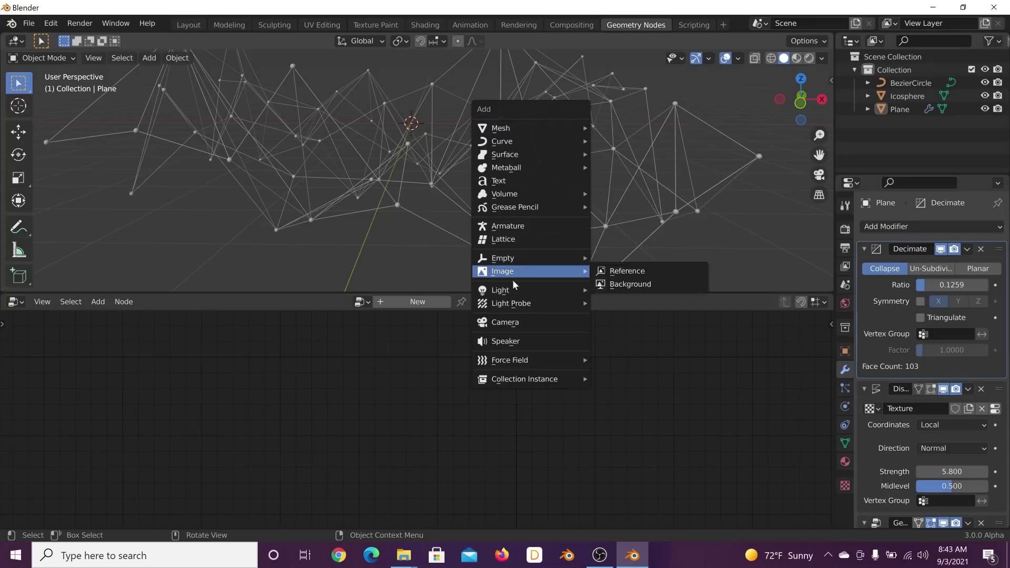
pyautogui.moveTo(514, 259)
pyautogui.click(613, 258)
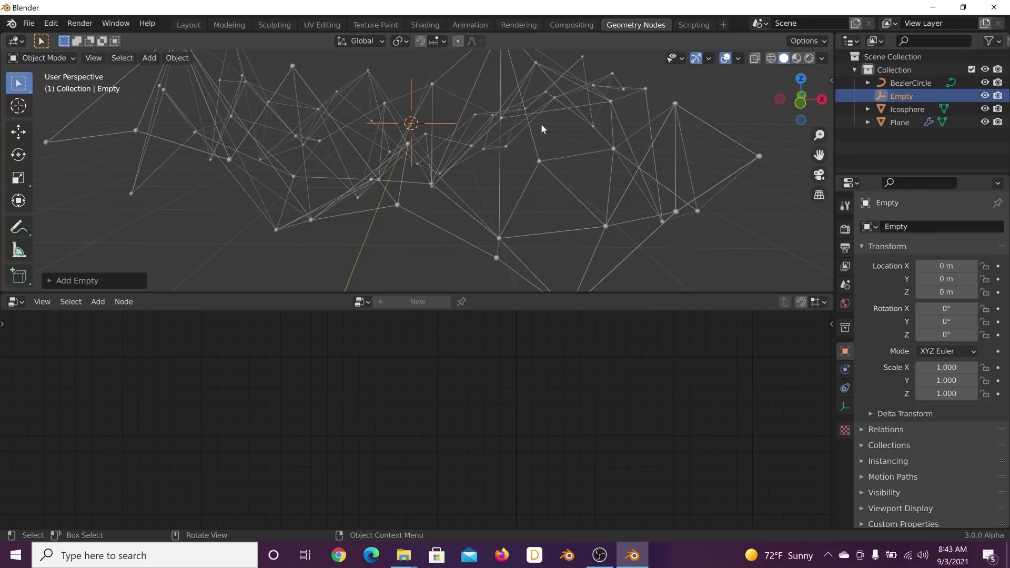
# Set the plane's Displace modifier coordinates to Object and assign the Empty as its object
pyautogui.click(526, 103)
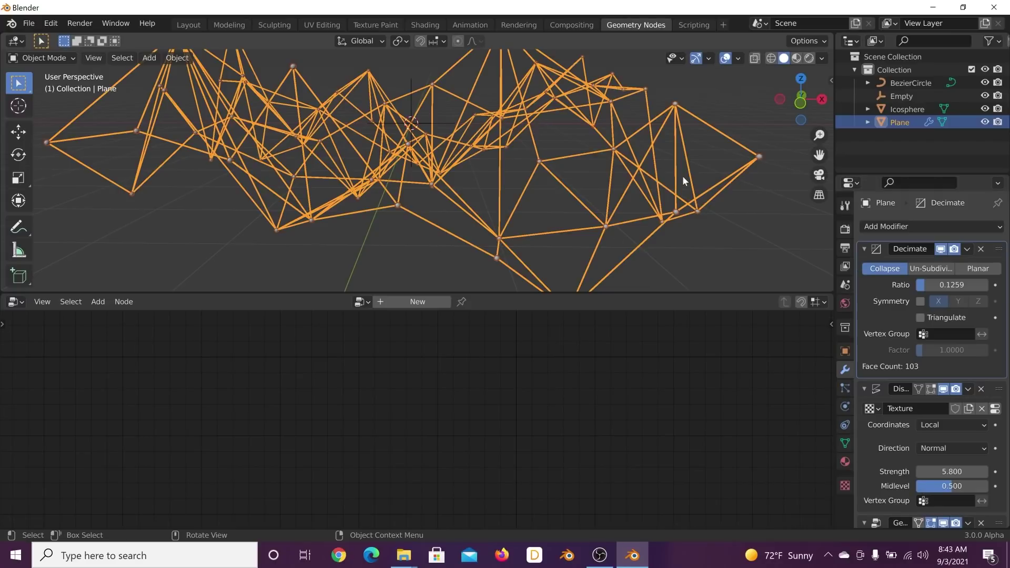
pyautogui.scroll(-1, 964, 415)
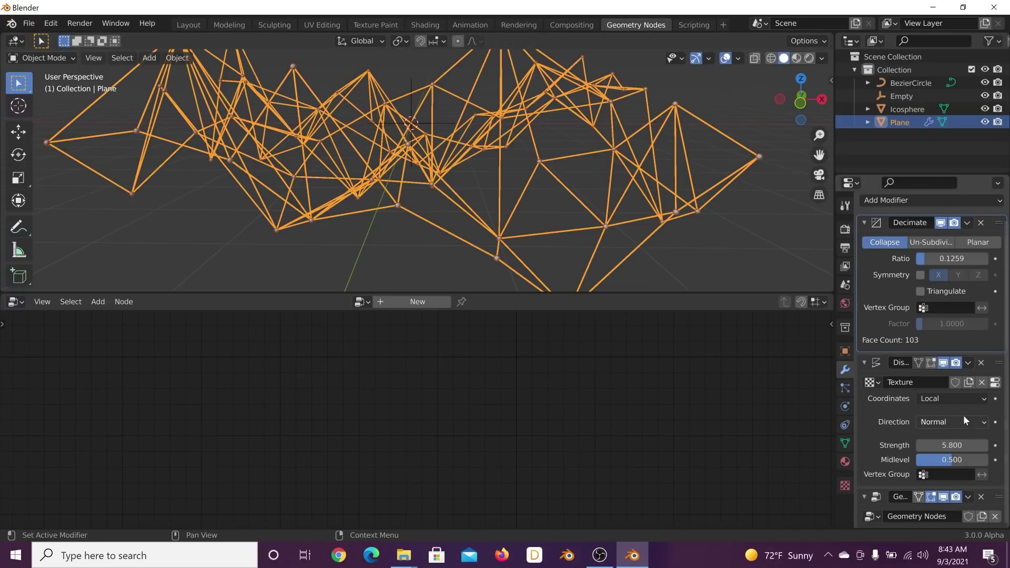
pyautogui.click(931, 397)
pyautogui.click(916, 443)
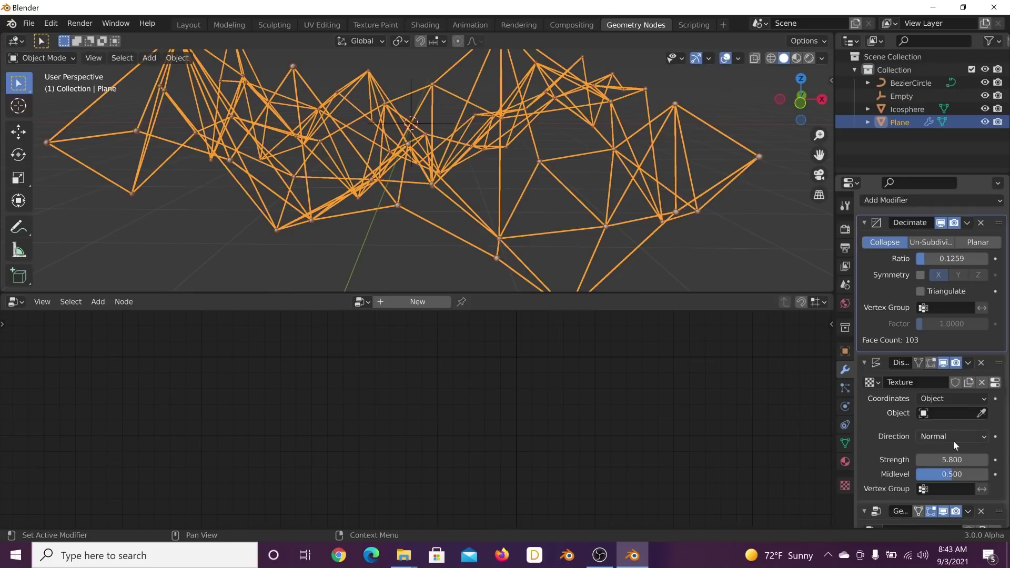
pyautogui.click(939, 413)
pyautogui.click(894, 289)
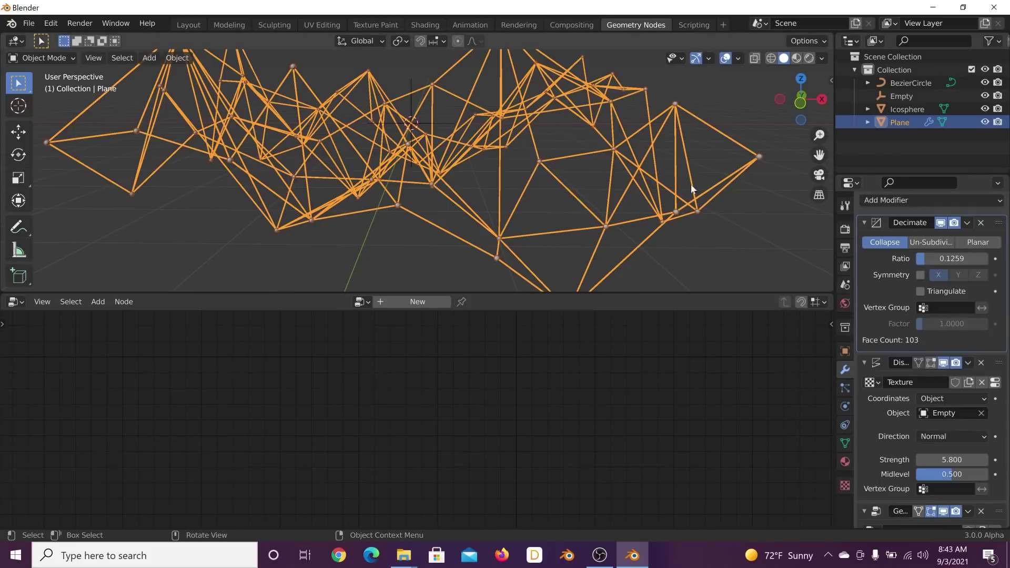
# Try a free trackball rotation of the empty to test how it drives the displacement
pyautogui.click(897, 97)
pyautogui.press('r')
pyautogui.press('r')
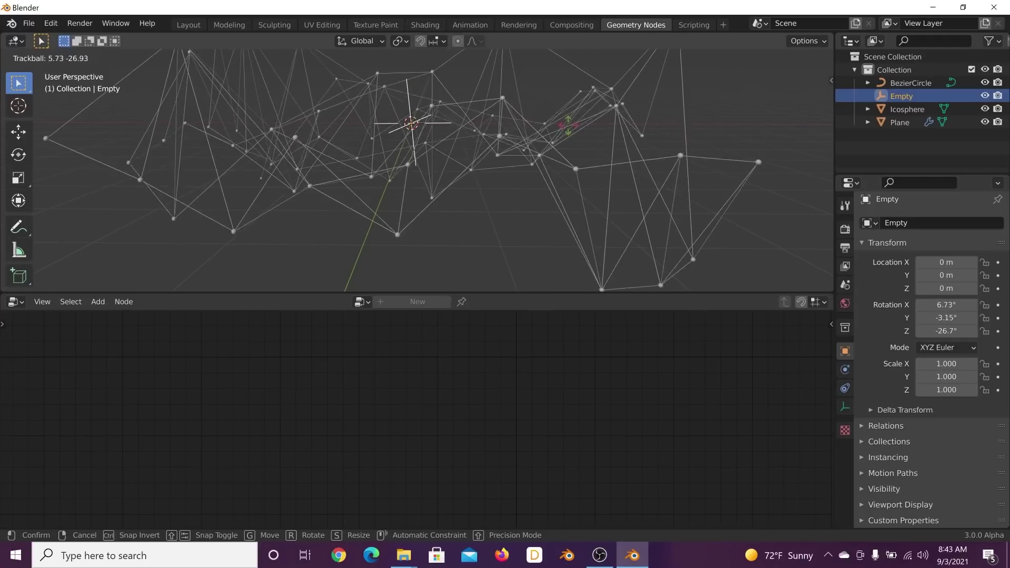
pyautogui.click(561, 120)
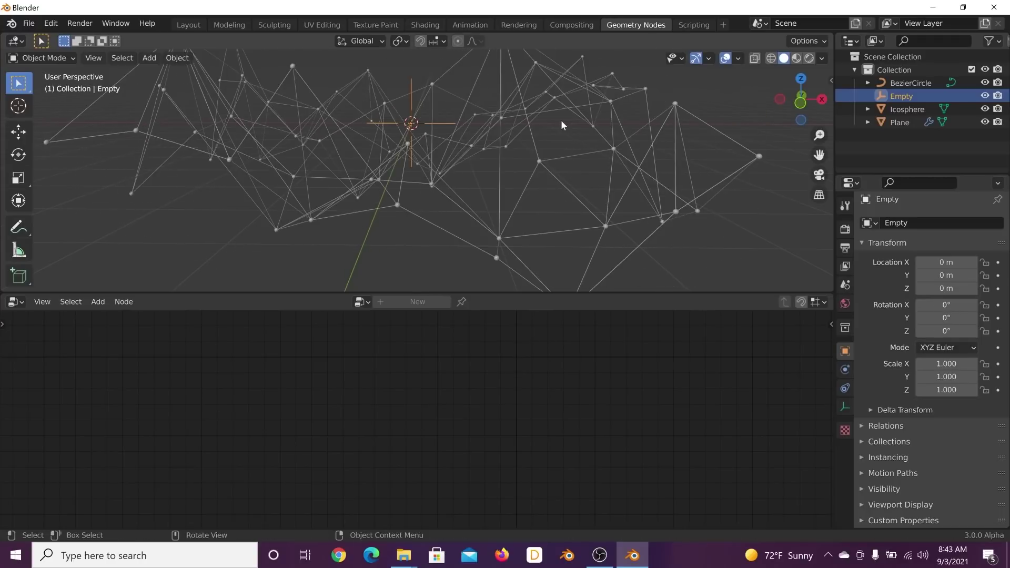
# Give the plexus plane a new material and set its surface shader to Emission
pyautogui.click(519, 109)
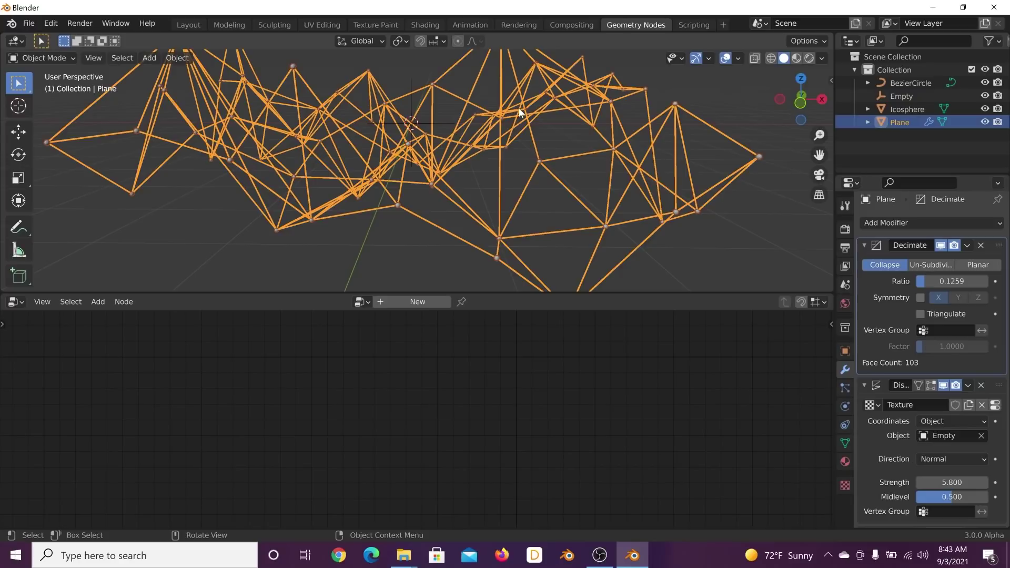
pyautogui.click(845, 461)
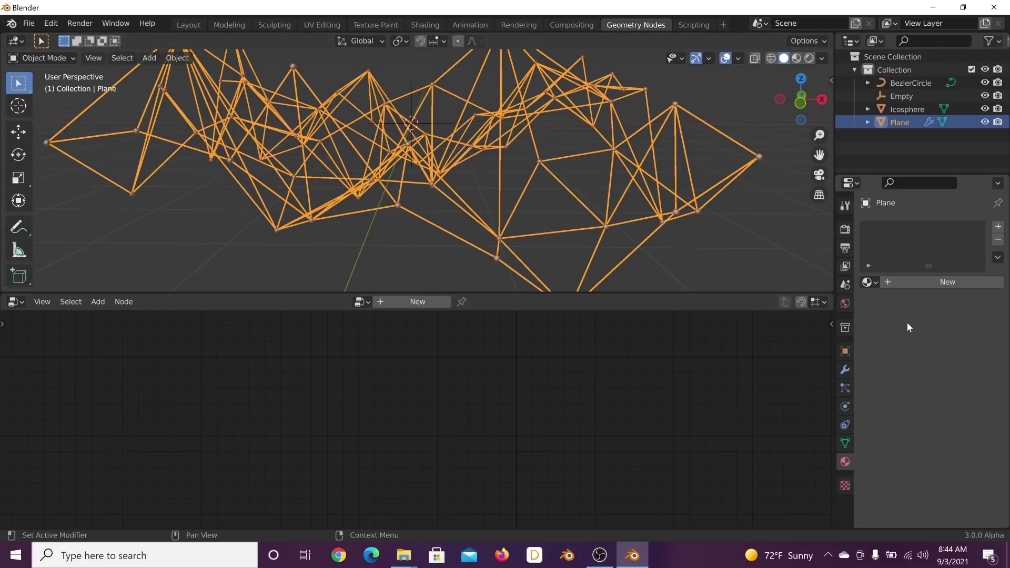
pyautogui.click(942, 282)
pyautogui.click(954, 361)
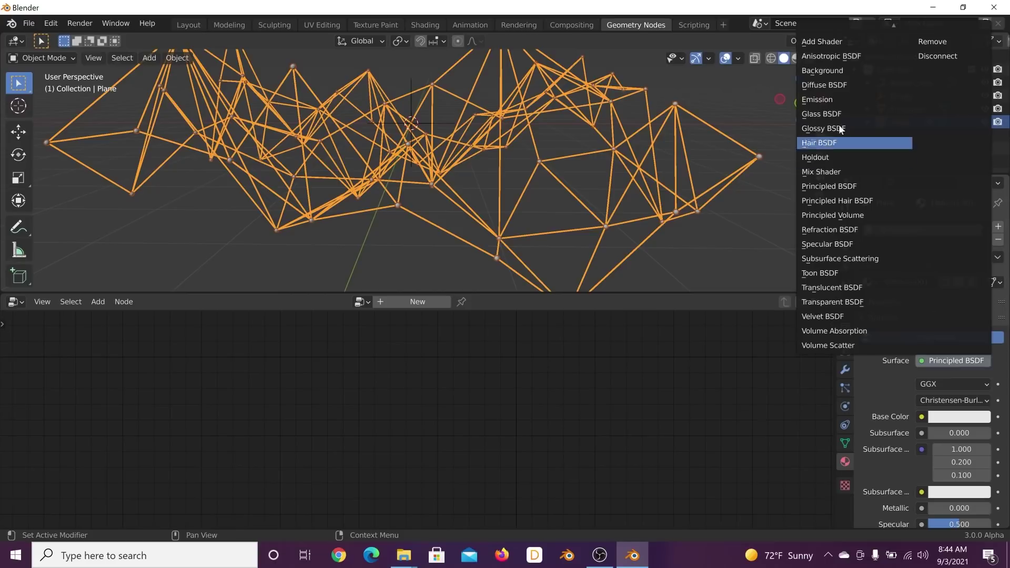
pyautogui.click(834, 100)
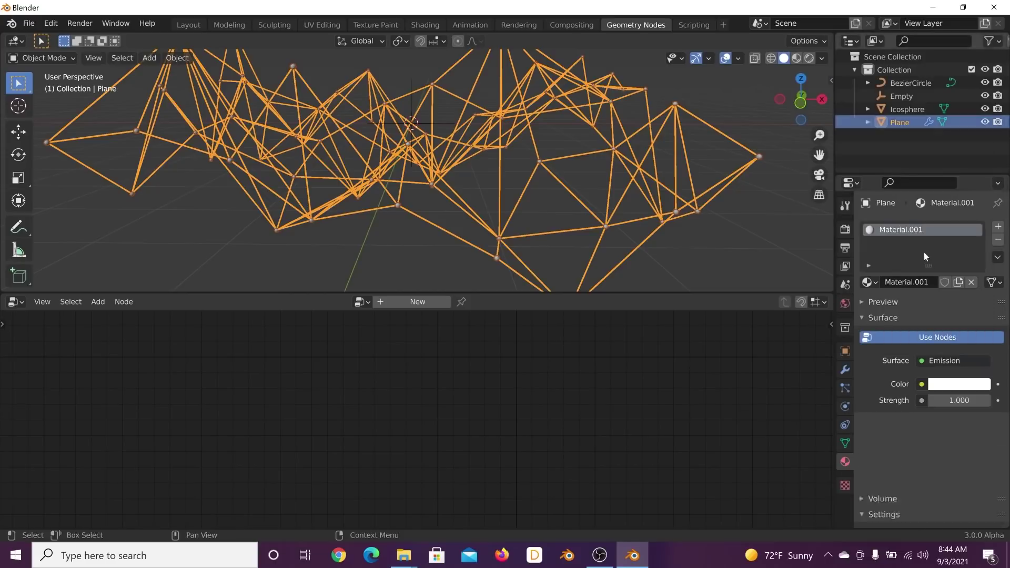
# Add a second material slot to the plexus plane with a new material that uses an Emission surface
pyautogui.click(998, 227)
pyautogui.click(945, 310)
pyautogui.click(953, 386)
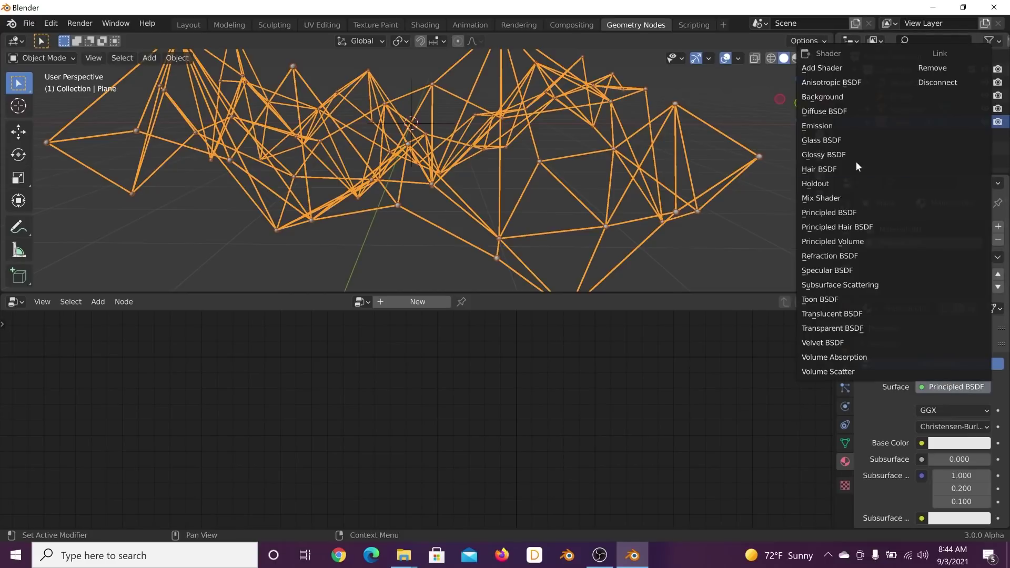
pyautogui.click(826, 125)
pyautogui.click(920, 232)
pyautogui.click(922, 243)
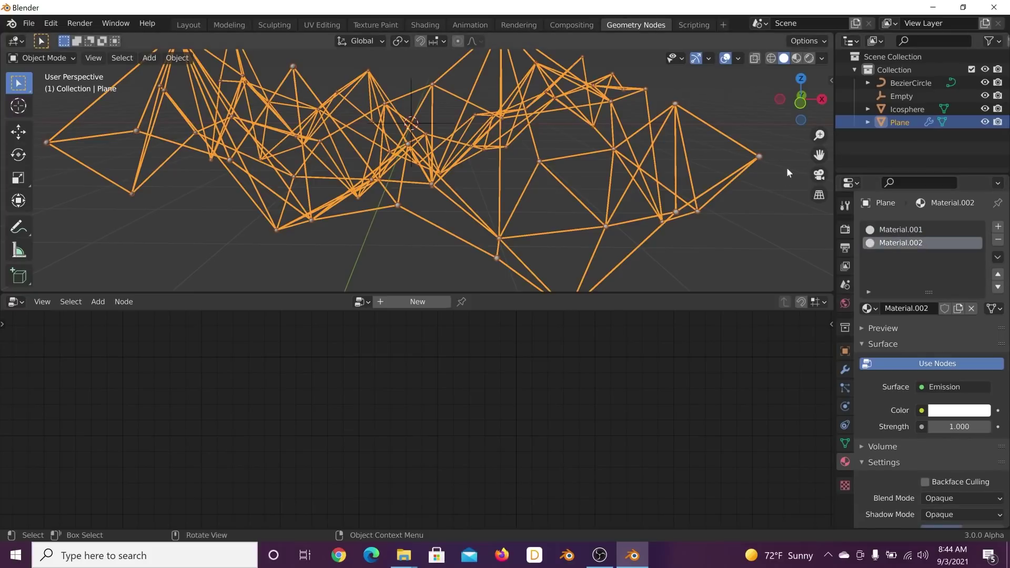
# Check the material slots of the Icosphere and the BezierCircle, and reselect the plexus plane
pyautogui.click(908, 109)
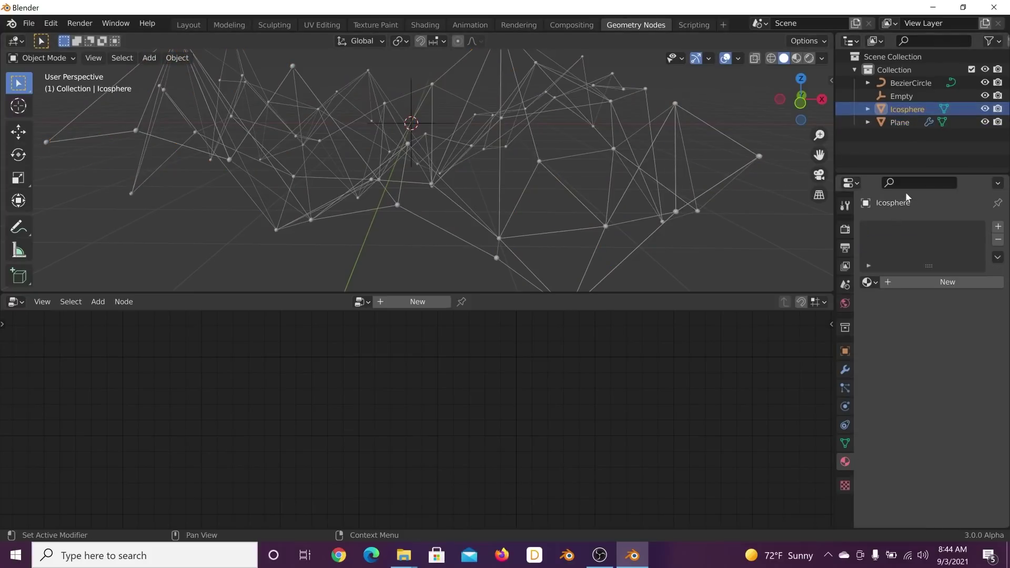
pyautogui.click(920, 83)
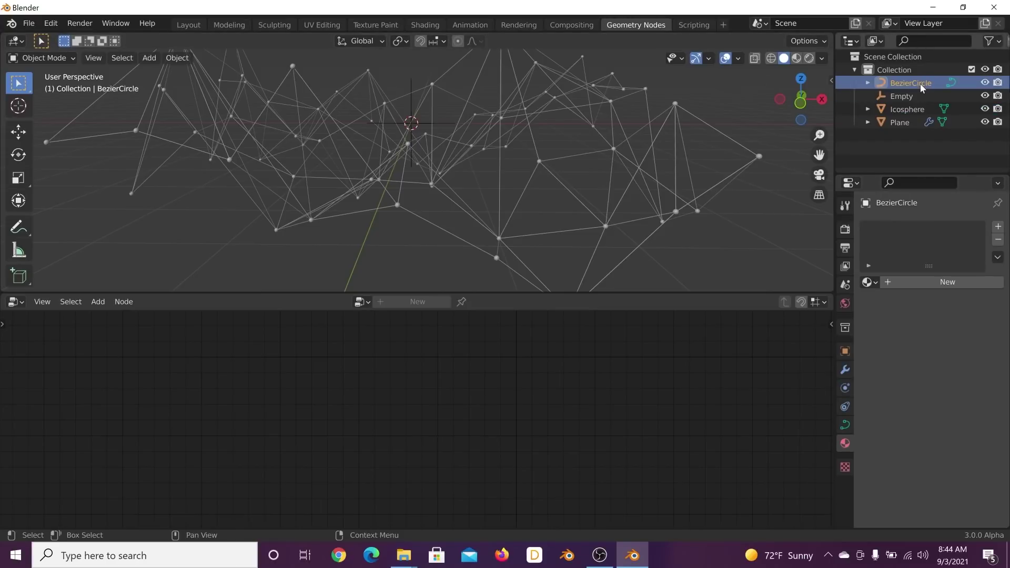
pyautogui.click(592, 211)
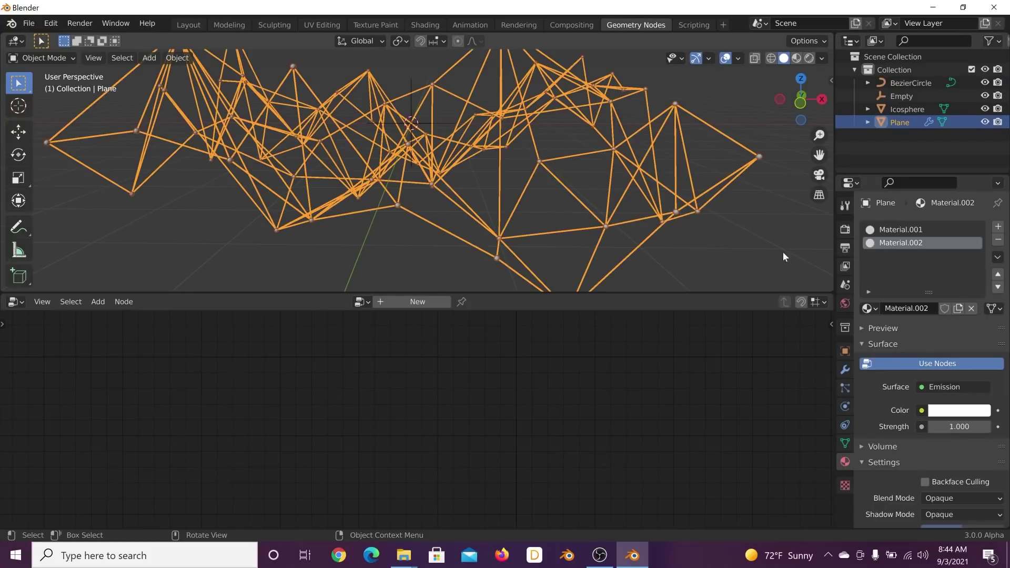
# Bring up the node tree of the plexus plane's Geometry Nodes modifier with its curve and instance branches in view
pyautogui.click(845, 370)
pyautogui.scroll(-2, 923, 381)
pyautogui.click(1000, 500)
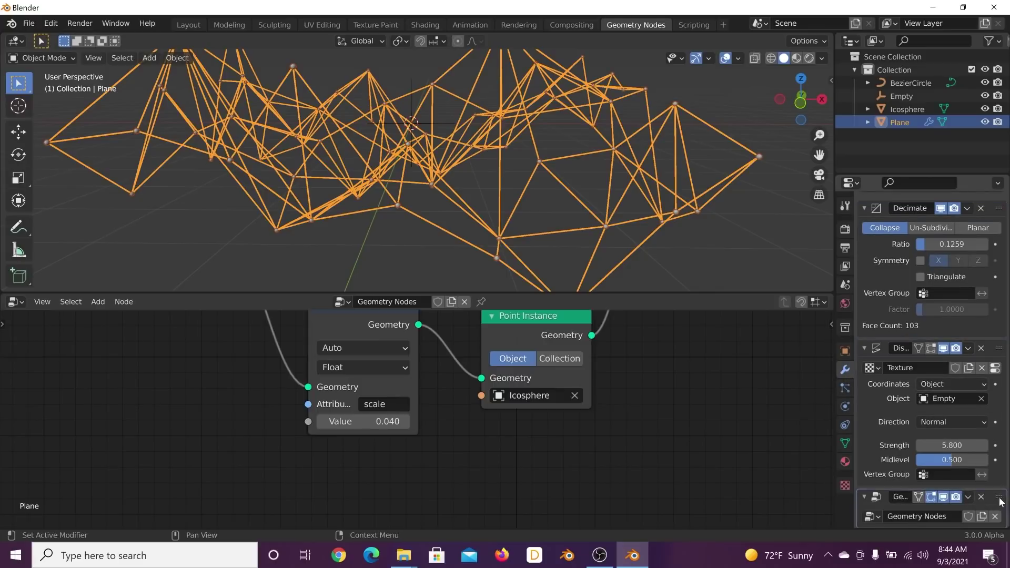
pyautogui.scroll(-8, 569, 418)
pyautogui.scroll(2, 489, 427)
pyautogui.scroll(4, 489, 427)
pyautogui.moveTo(654, 422)
pyautogui.mouseDown()
pyautogui.moveTo(512, 460)
pyautogui.moveTo(653, 433)
pyautogui.mouseUp()
pyautogui.moveTo(599, 408); pyautogui.dragTo(599, 396, button='middle')
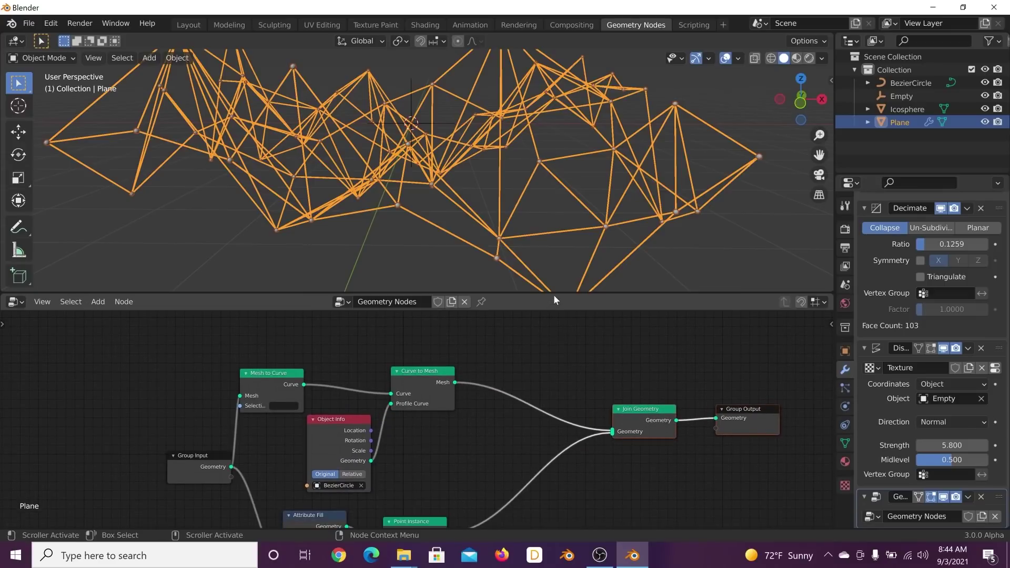
# Enlarge the node editor area and switch the 3D viewport to rendered shading with overlays hidden
pyautogui.moveTo(553, 293); pyautogui.dragTo(556, 247)
pyautogui.click(811, 58)
pyautogui.click(726, 58)
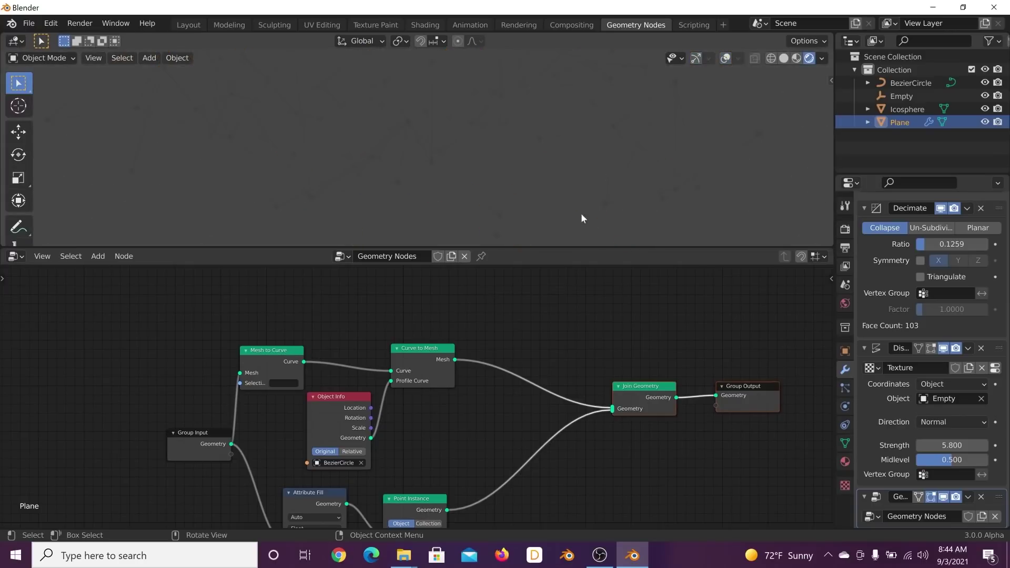
# Insert a Material Assign node between Curve to Mesh and Join Geometry and set its material to Material.001
pyautogui.hotkey('shift', 'a')
pyautogui.click(551, 315)
pyautogui.write('mater')
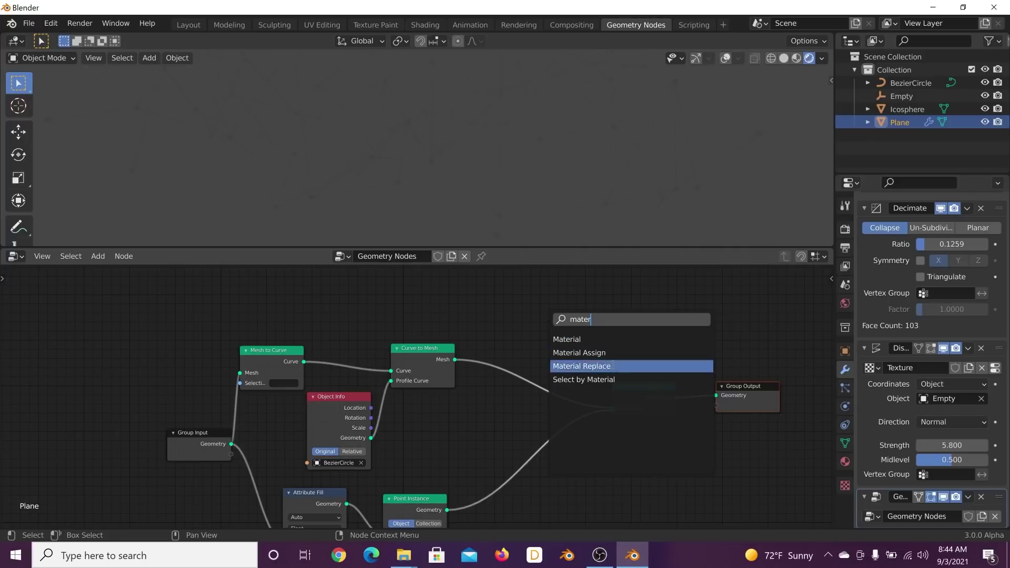
pyautogui.click(578, 352)
pyautogui.click(533, 362)
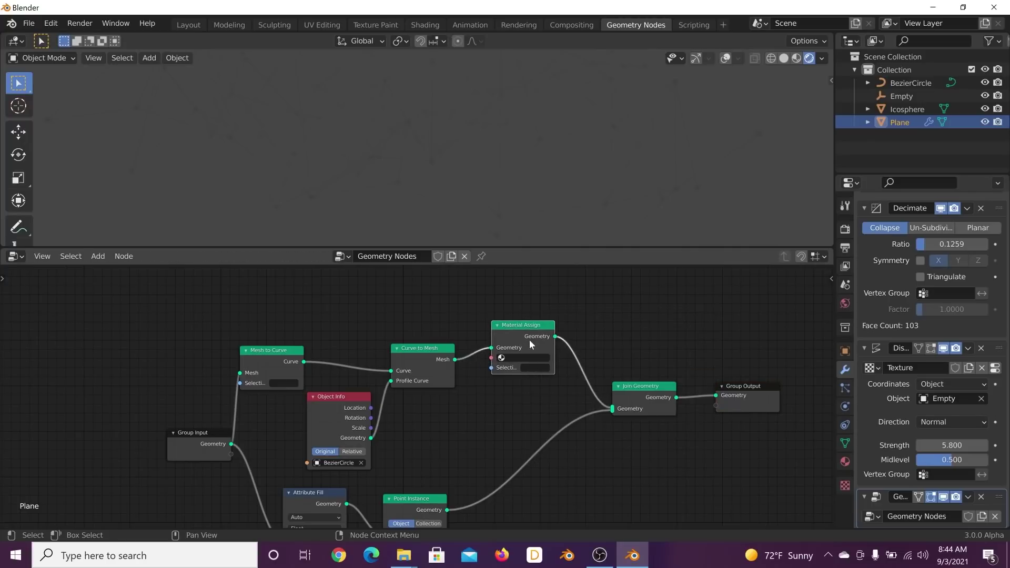
pyautogui.scroll(6, 527, 356)
pyautogui.moveTo(542, 342); pyautogui.dragTo(503, 393, button='middle')
pyautogui.click(507, 390)
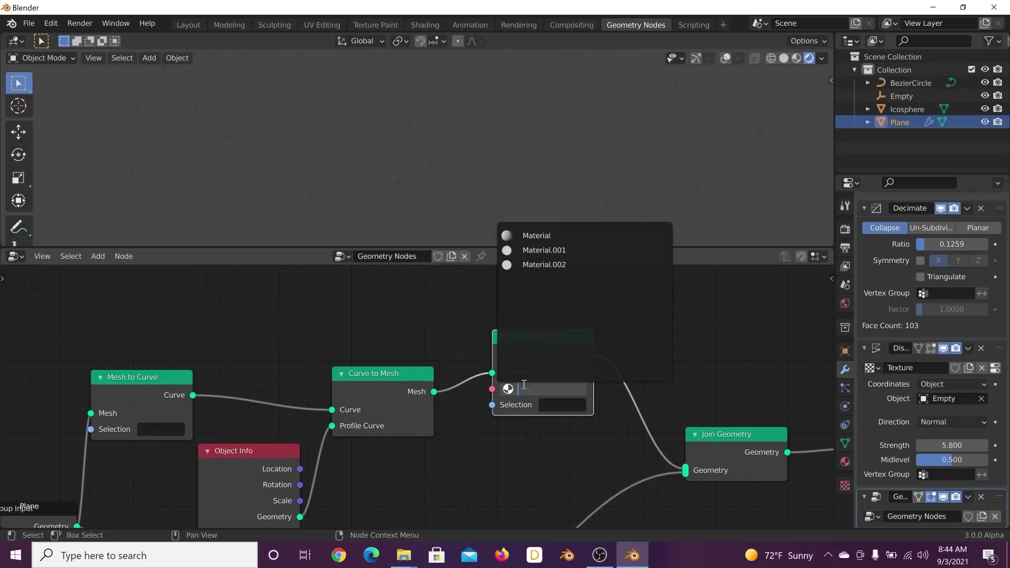
pyautogui.click(551, 250)
pyautogui.scroll(4, 430, 126)
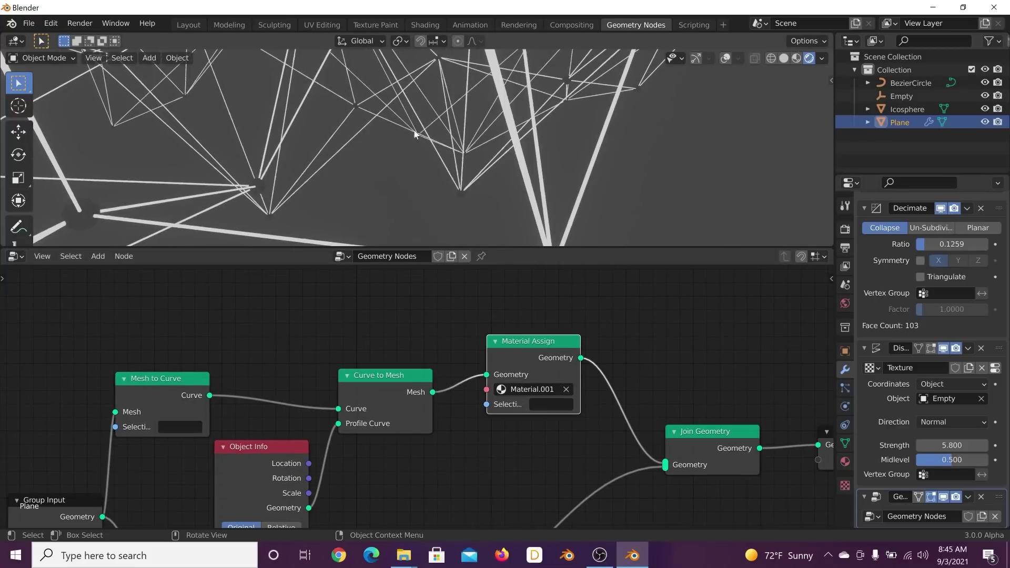
pyautogui.scroll(-1, 557, 332)
# Duplicate the Material Assign node onto the link between Point Instance and Join Geometry and set its material to Material.002
pyautogui.hotkey('shift', 'd')
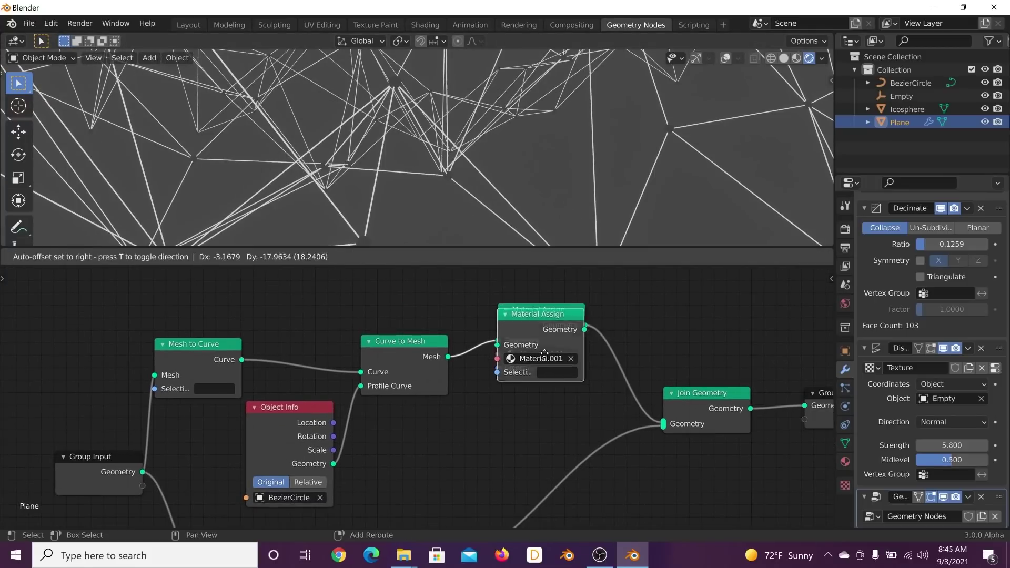
pyautogui.click(570, 440)
pyautogui.click(566, 465)
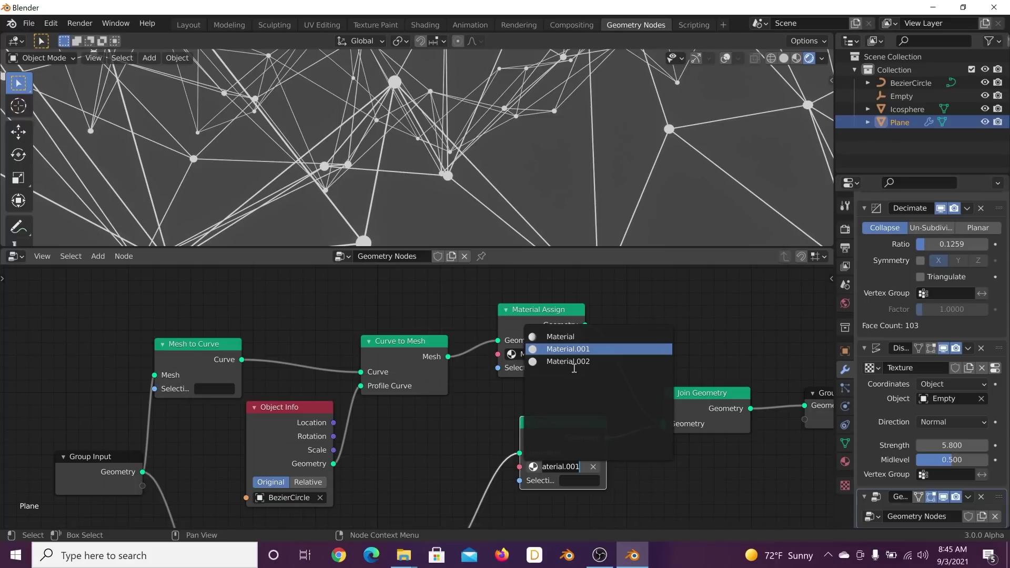
pyautogui.click(569, 362)
pyautogui.scroll(-4, 469, 208)
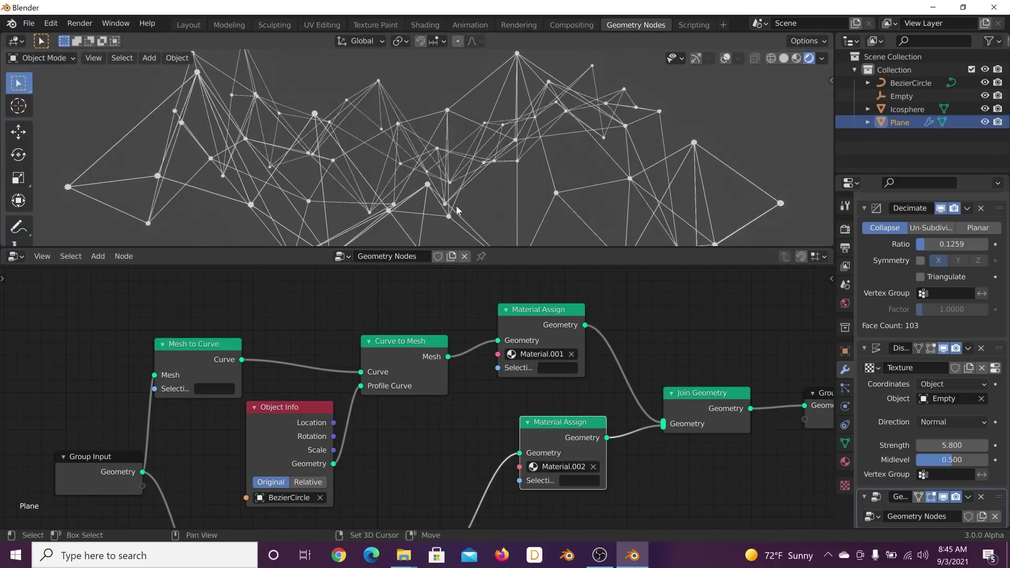
pyautogui.scroll(-2, 468, 357)
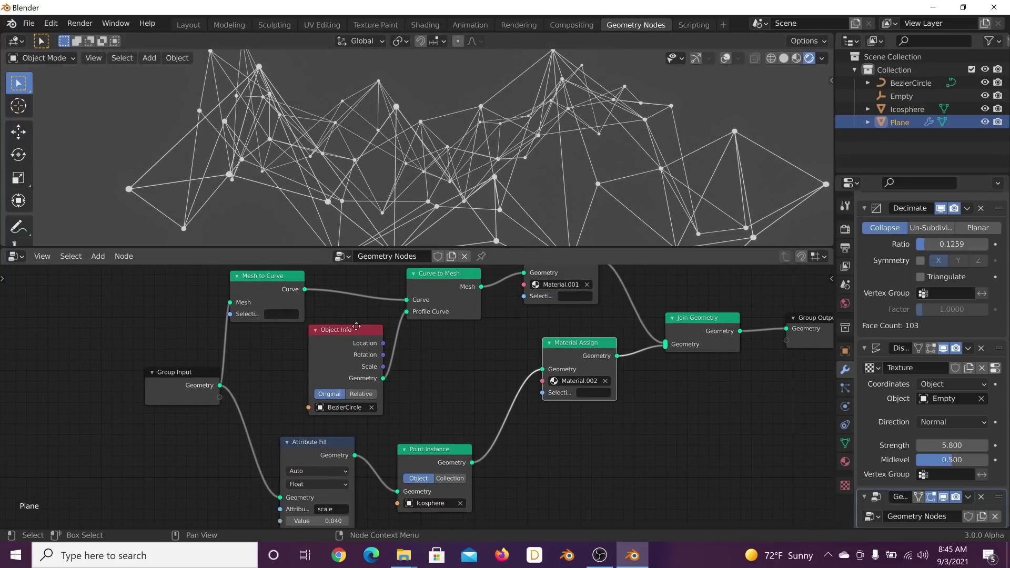
# Tidy the instance branch by shifting the Attribute Fill, Point Instance and second Material Assign nodes slightly down
pyautogui.moveTo(593, 284); pyautogui.dragTo(528, 320, button='middle')
pyautogui.moveTo(413, 453); pyautogui.dragTo(453, 398, button='middle')
pyautogui.moveTo(293, 434); pyautogui.dragTo(298, 444)
pyautogui.moveTo(378, 446); pyautogui.dragTo(378, 449)
pyautogui.moveTo(562, 349)
pyautogui.mouseDown()
pyautogui.moveTo(564, 383)
pyautogui.moveTo(564, 351)
pyautogui.moveTo(566, 369)
pyautogui.mouseUp()
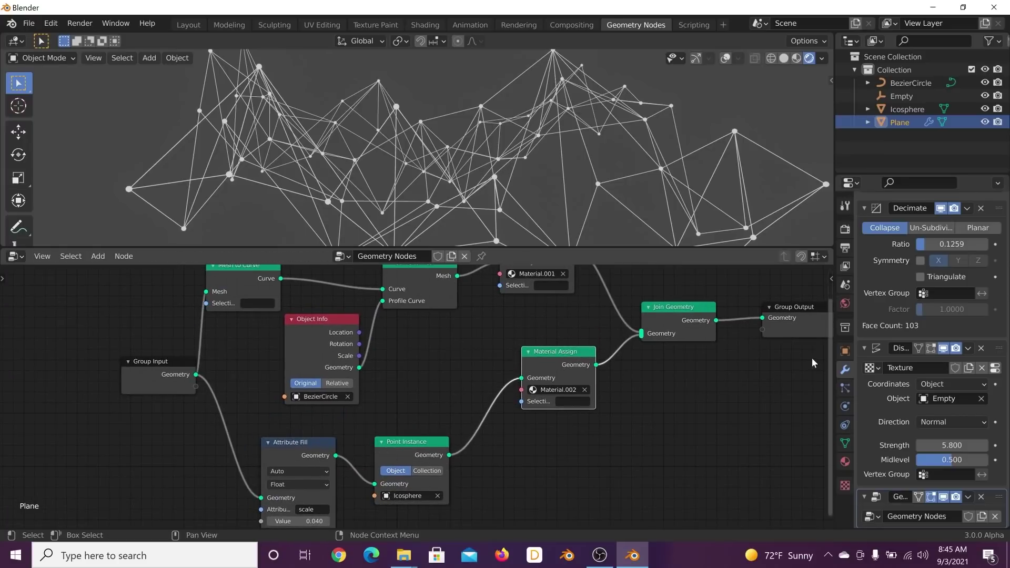
# Raise the emission strength of Material.002 to 11.2 and of Material.001 to 2.4
pyautogui.click(845, 461)
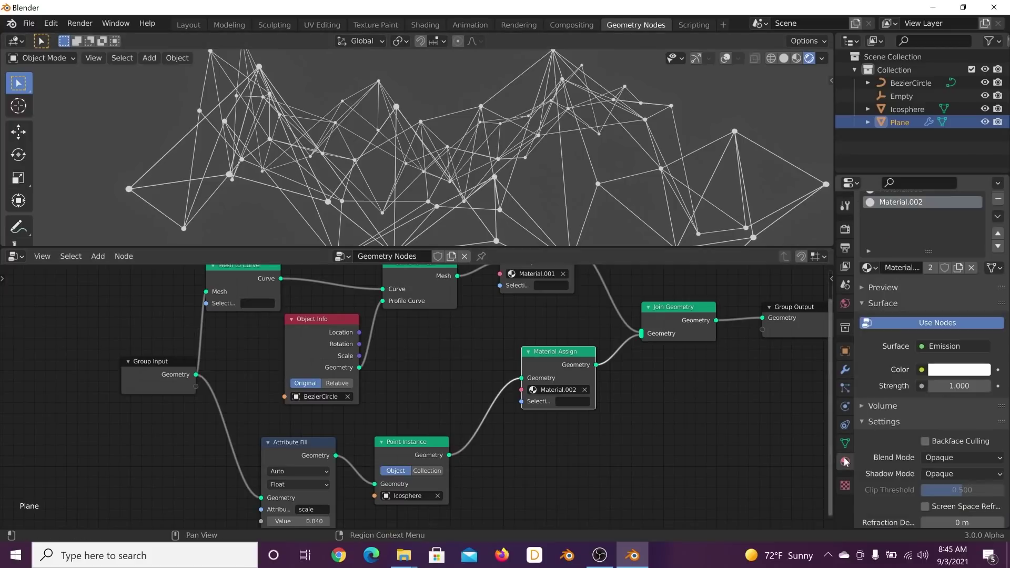
pyautogui.scroll(2, 947, 400)
pyautogui.moveTo(958, 417); pyautogui.dragTo(1002, 417)
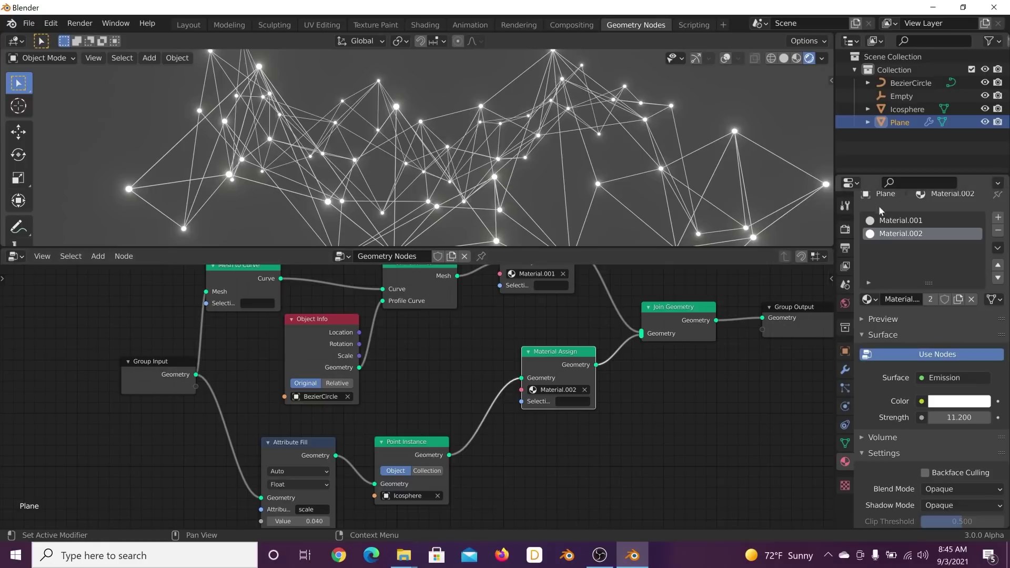
pyautogui.click(889, 221)
pyautogui.moveTo(959, 417); pyautogui.dragTo(963, 417)
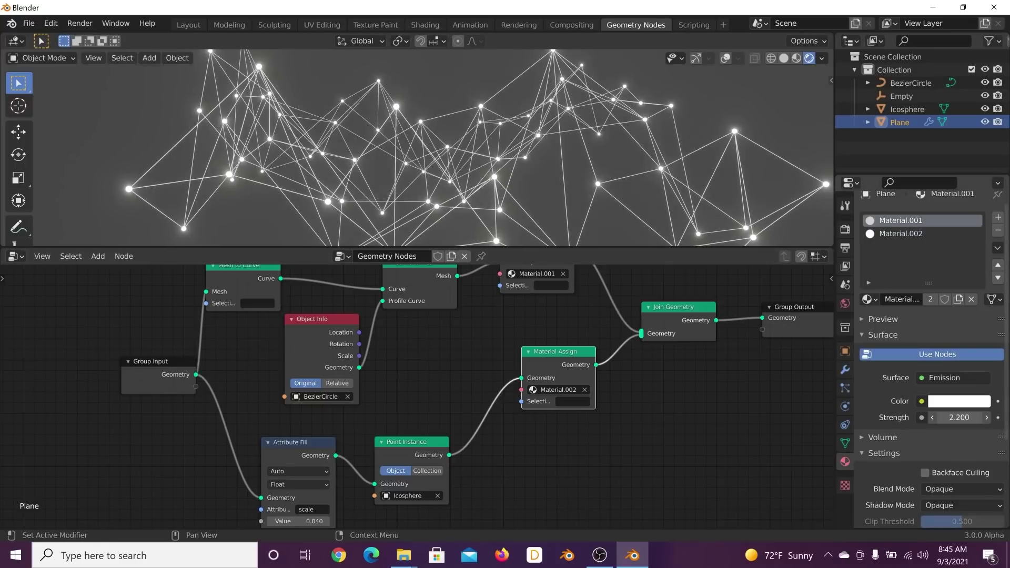
# Change the emission color of Material.001 from the tube branch to a bright blue
pyautogui.click(957, 403)
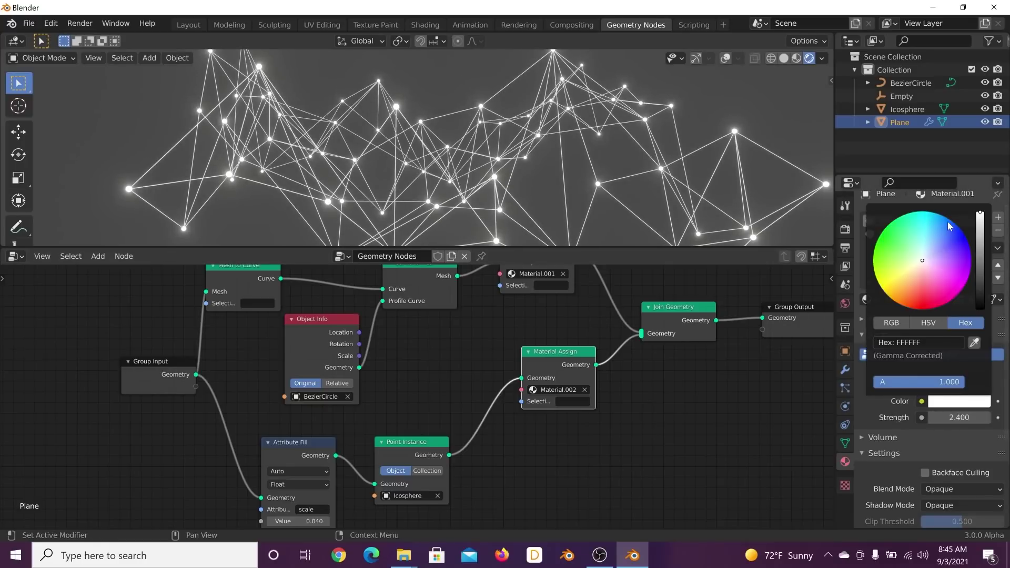
pyautogui.click(943, 220)
pyautogui.moveTo(546, 260); pyautogui.dragTo(534, 310, button='middle')
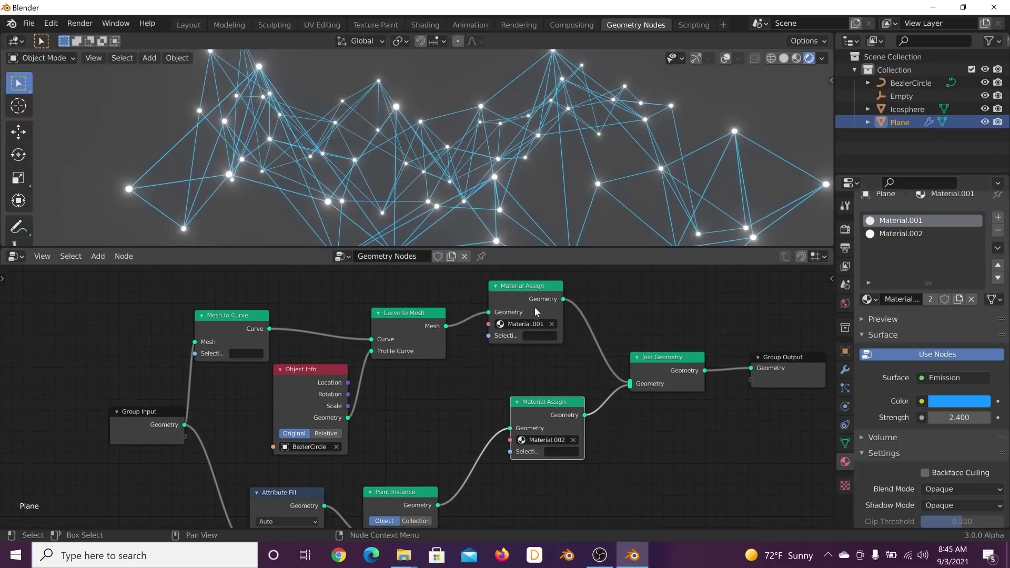
# Set Material.002's emission color to the same bright blue and raise its strength to 48
pyautogui.click(904, 234)
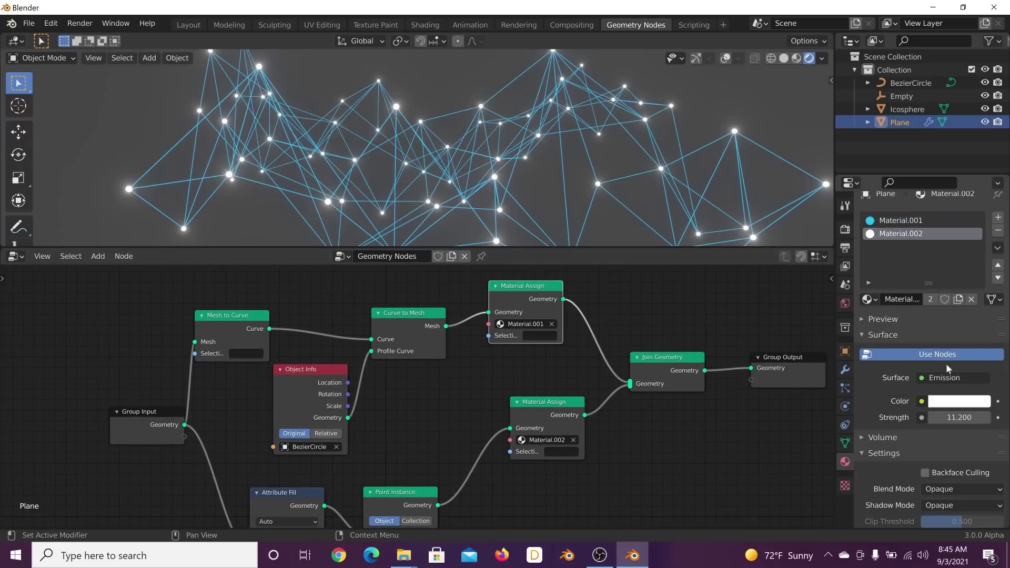
pyautogui.click(956, 403)
pyautogui.click(942, 219)
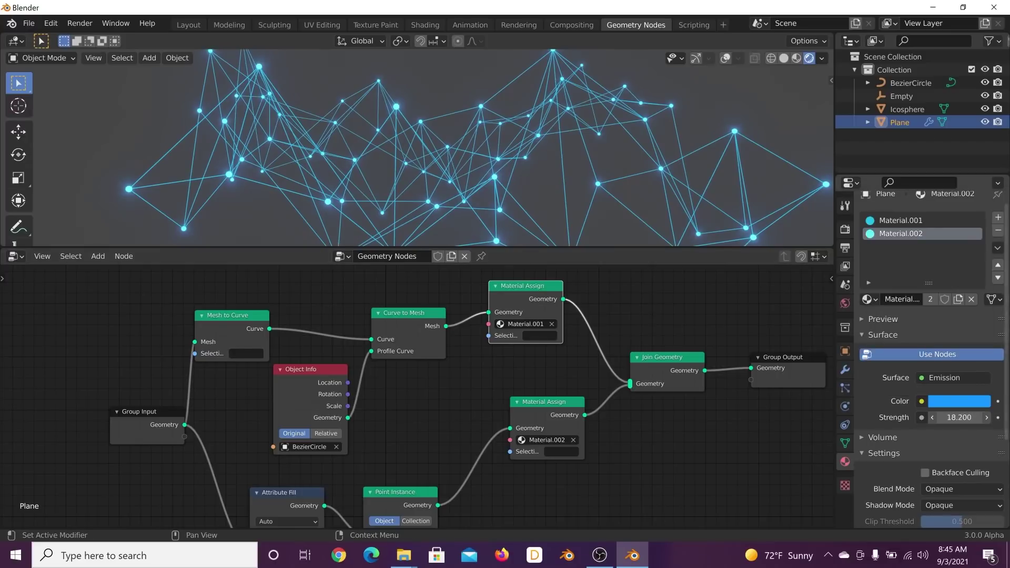
pyautogui.moveTo(959, 417); pyautogui.dragTo(999, 417)
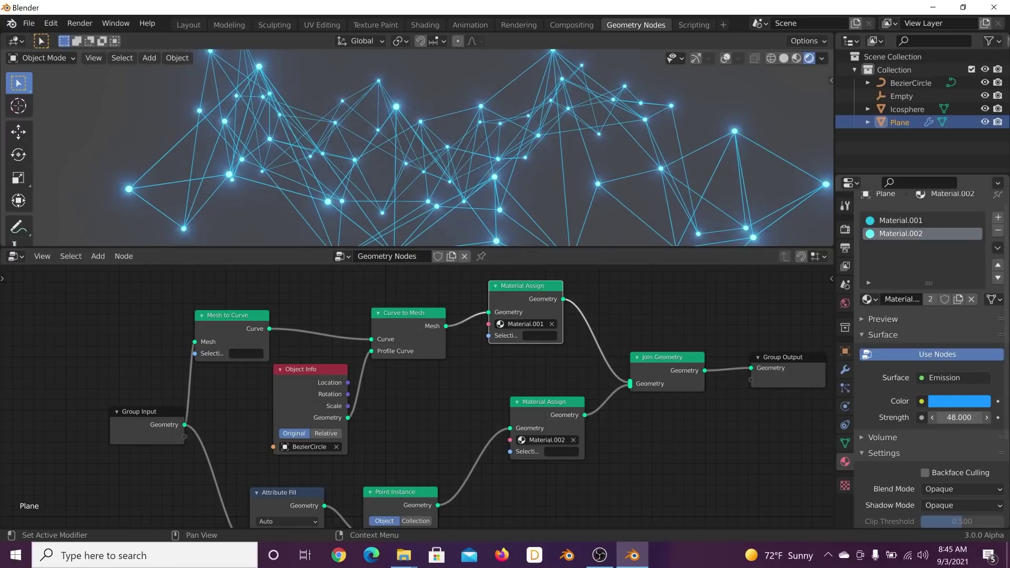
# Darken the world background color to black
pyautogui.click(845, 304)
pyautogui.click(964, 313)
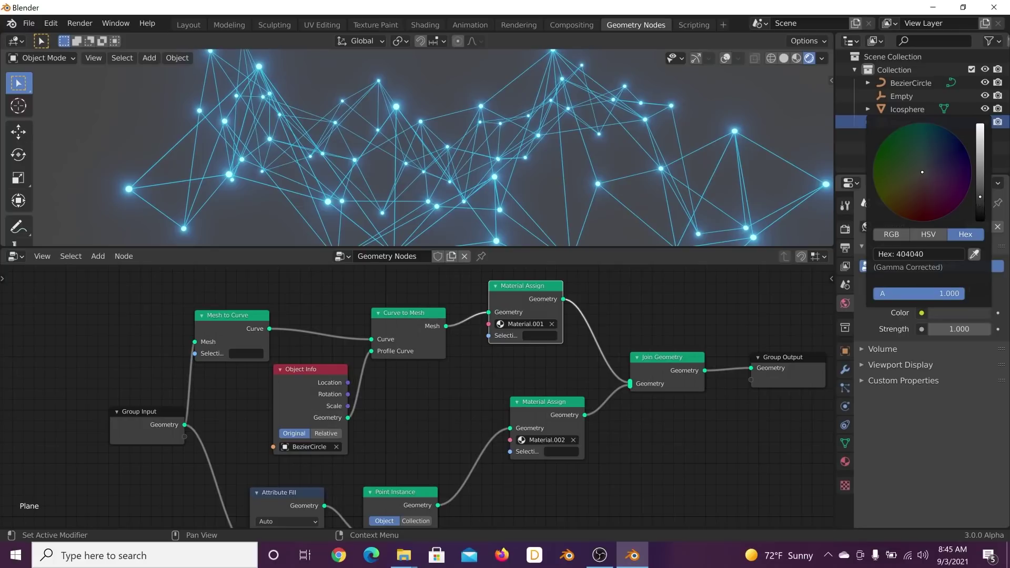
pyautogui.moveTo(980, 197); pyautogui.dragTo(979, 220)
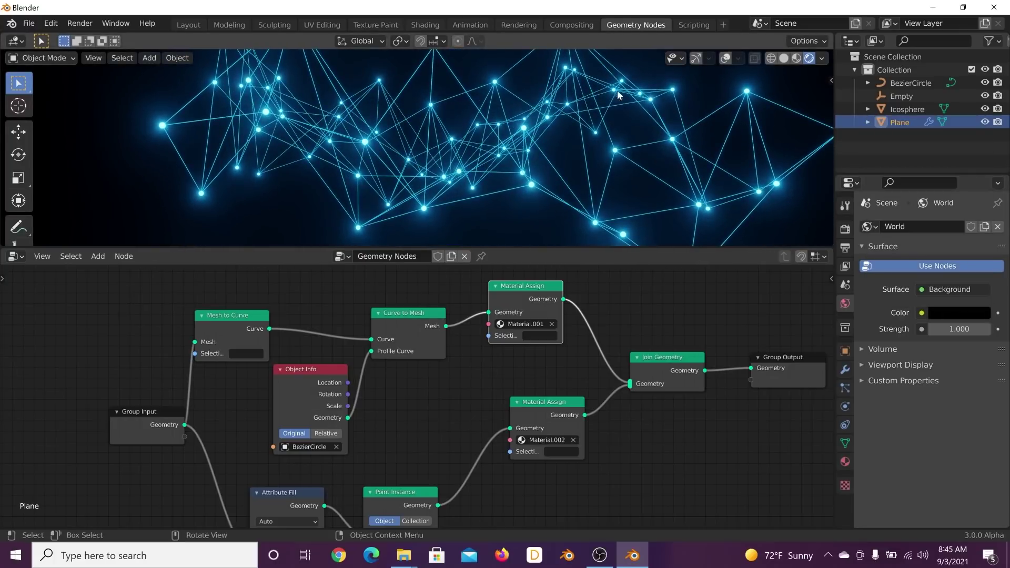
# Switch to the Layout workspace, view the plexus along the X axis direction, and deselect it
pyautogui.click(188, 25)
pyautogui.moveTo(488, 261); pyautogui.dragTo(584, 162, button='middle')
pyautogui.scroll(5, 548, 271)
pyautogui.moveTo(548, 271); pyautogui.dragTo(437, 309, button='middle')
pyautogui.keyDown('shift'); pyautogui.moveTo(363, 300); pyautogui.dragTo(561, 255, button='middle'); pyautogui.keyUp('shift')
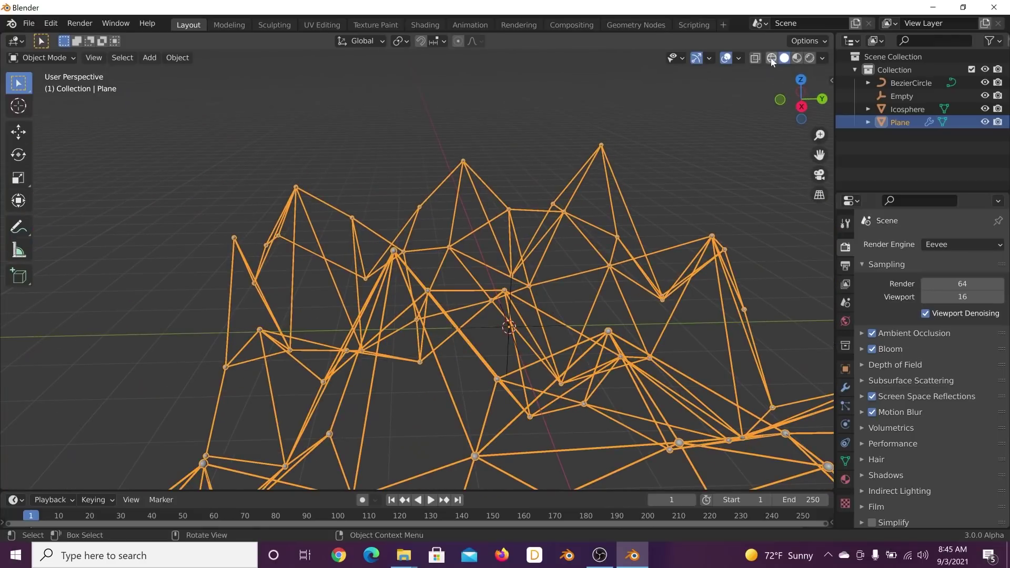
pyautogui.click(410, 140)
# Add a mesh plane at the world origin and rotate it 90 degrees about the X axis
pyautogui.hotkey('shift', 'a')
pyautogui.moveTo(342, 138)
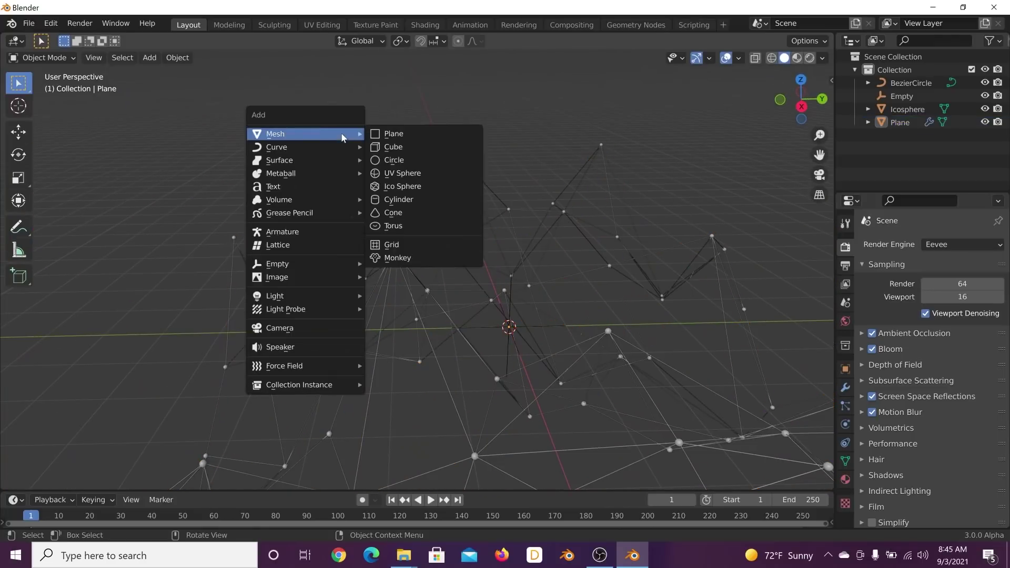
pyautogui.click(395, 136)
pyautogui.press('r')
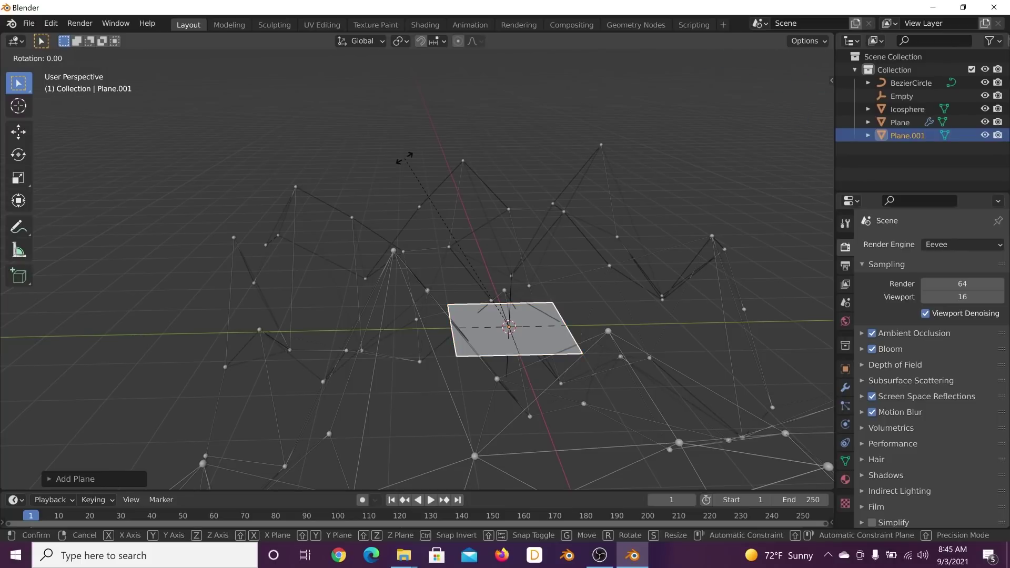
pyautogui.write('x90')
pyautogui.press('Return')
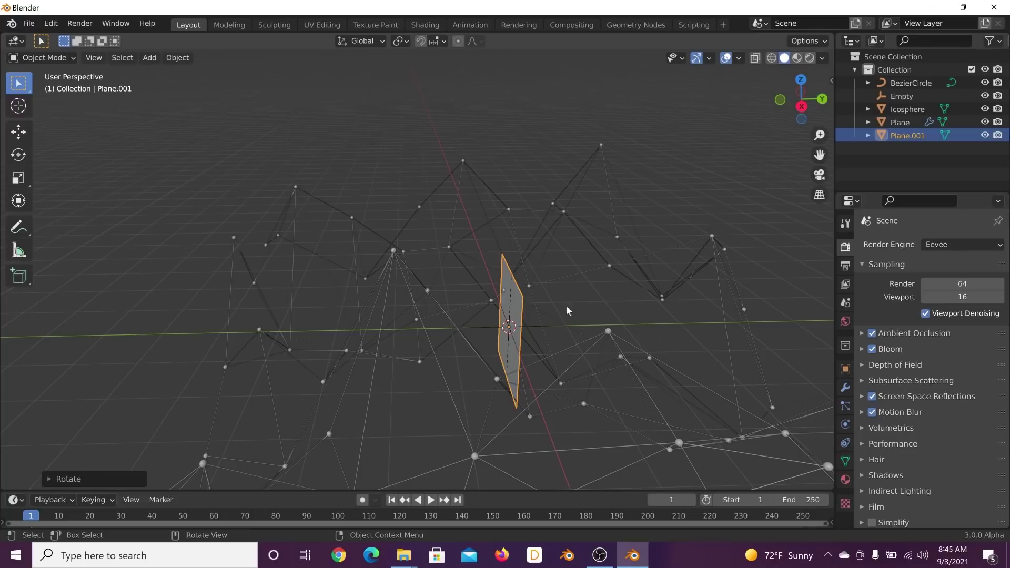
# Scale the upright plane up until it is wider than the plexus, and apply its transform
pyautogui.scroll(-2, 478, 284)
pyautogui.moveTo(478, 284); pyautogui.dragTo(591, 306, button='middle')
pyautogui.scroll(-4, 590, 307)
pyautogui.press('s')
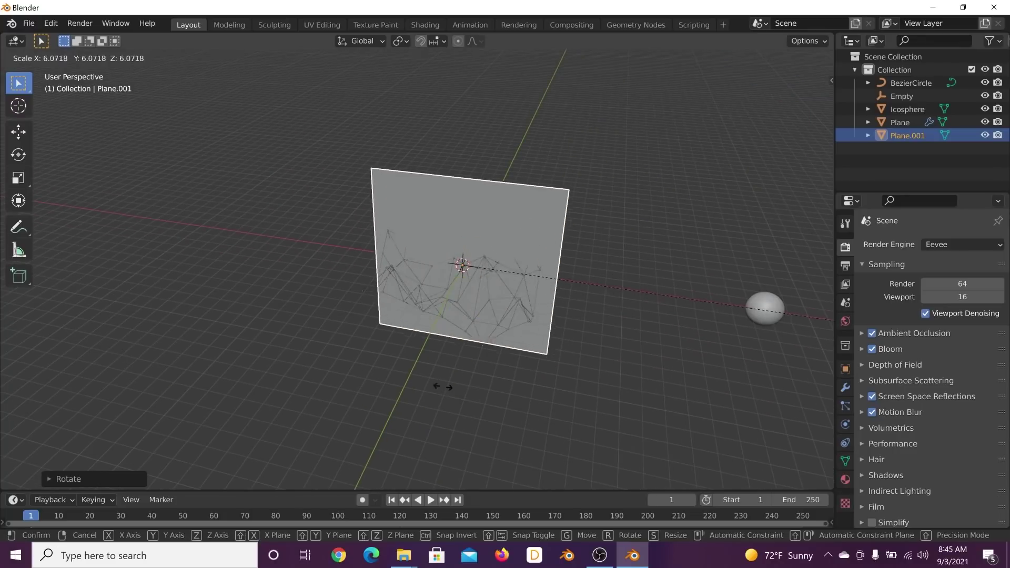
pyautogui.click(538, 379)
pyautogui.hotkey('ctrl', 'a')
pyautogui.click(580, 266)
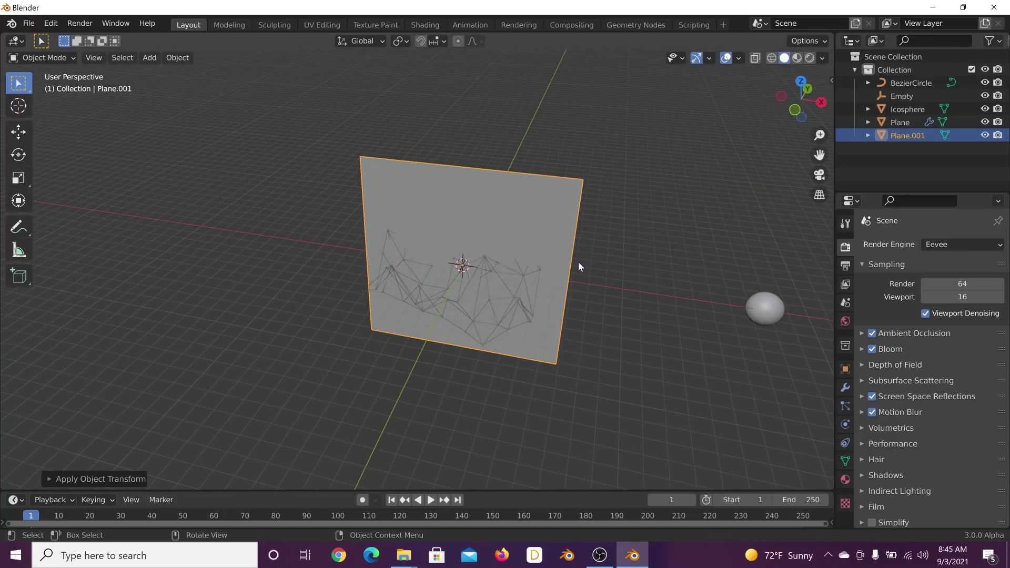
# Move the enlarged upright plane along the negative Y direction to stand at the plexus's edge
pyautogui.moveTo(579, 264); pyautogui.dragTo(464, 274, button='middle')
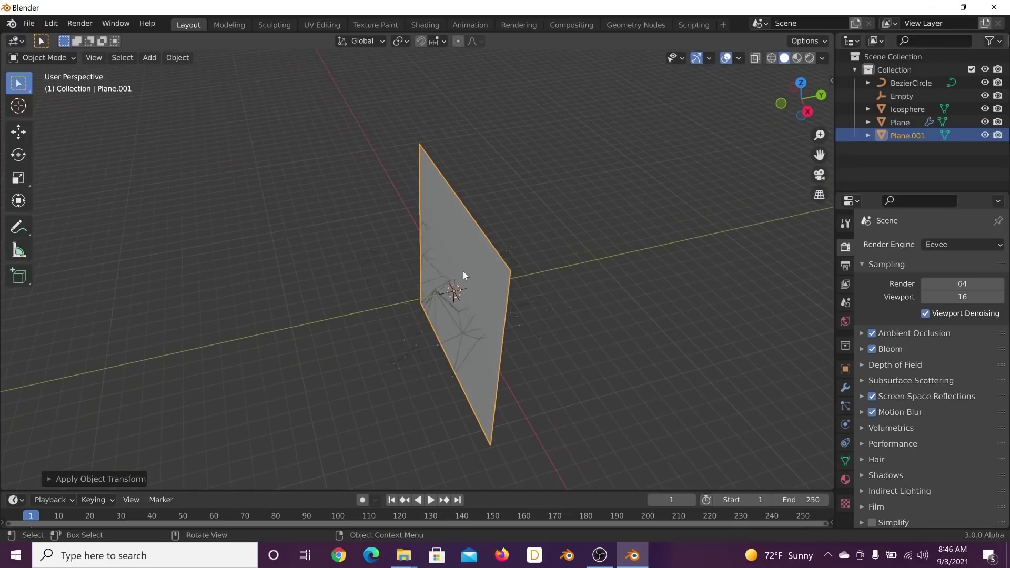
pyautogui.click(18, 131)
pyautogui.scroll(4, 449, 255)
pyautogui.moveTo(526, 311); pyautogui.dragTo(366, 359)
pyautogui.moveTo(418, 333); pyautogui.dragTo(398, 296, button='middle')
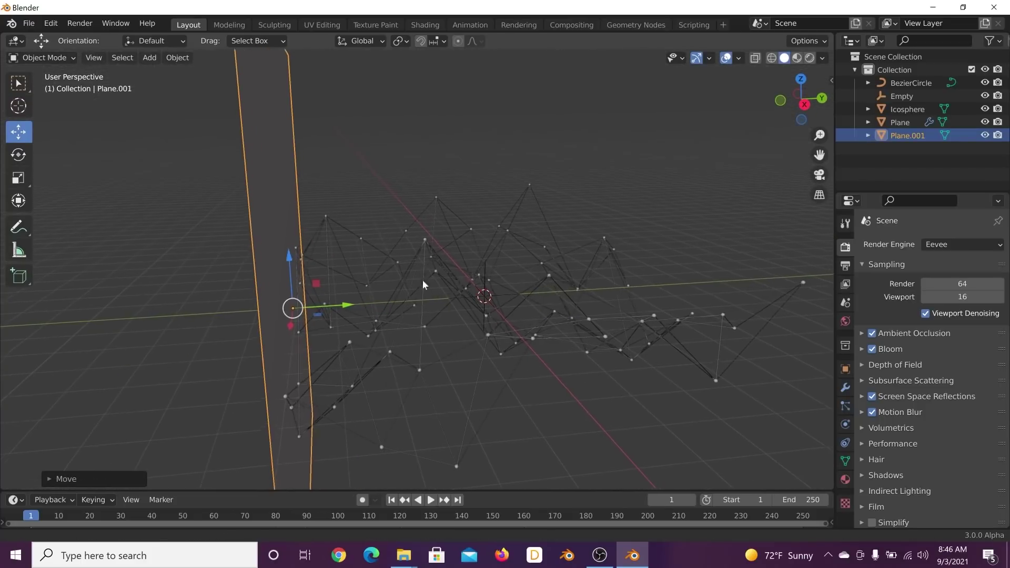
# Duplicate the plexus object and move the copy along the Y axis so it sits beside the original, away from the upright plane
pyautogui.moveTo(466, 287); pyautogui.dragTo(345, 275, button='middle')
pyautogui.click(346, 318)
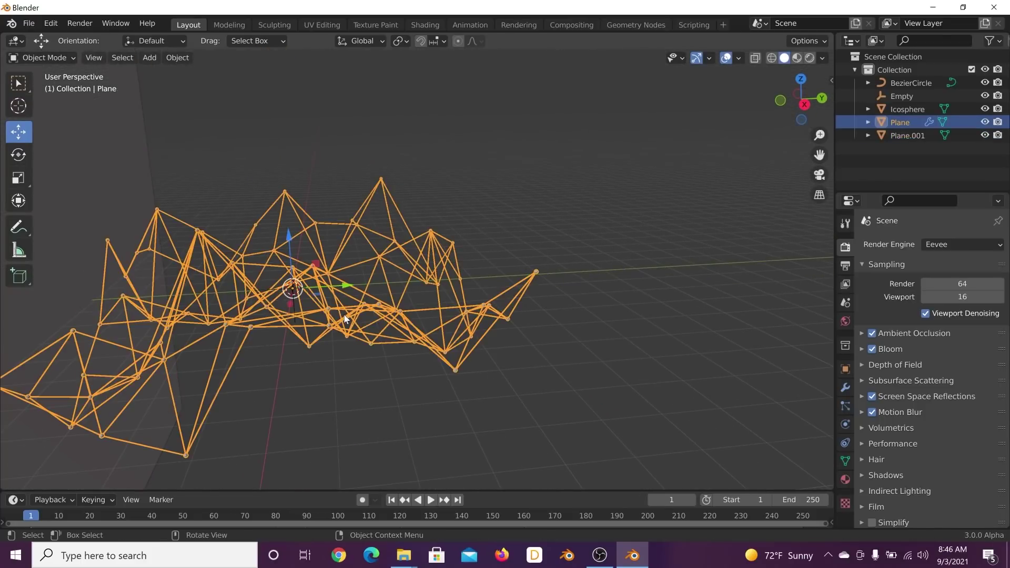
pyautogui.hotkey('shift', 'd')
pyautogui.rightClick(397, 271)
pyautogui.moveTo(342, 287); pyautogui.dragTo(649, 268)
pyautogui.click(563, 183)
pyautogui.moveTo(563, 182); pyautogui.dragTo(554, 310, button='middle')
pyautogui.click(555, 310)
pyautogui.moveTo(608, 274); pyautogui.dragTo(629, 271)
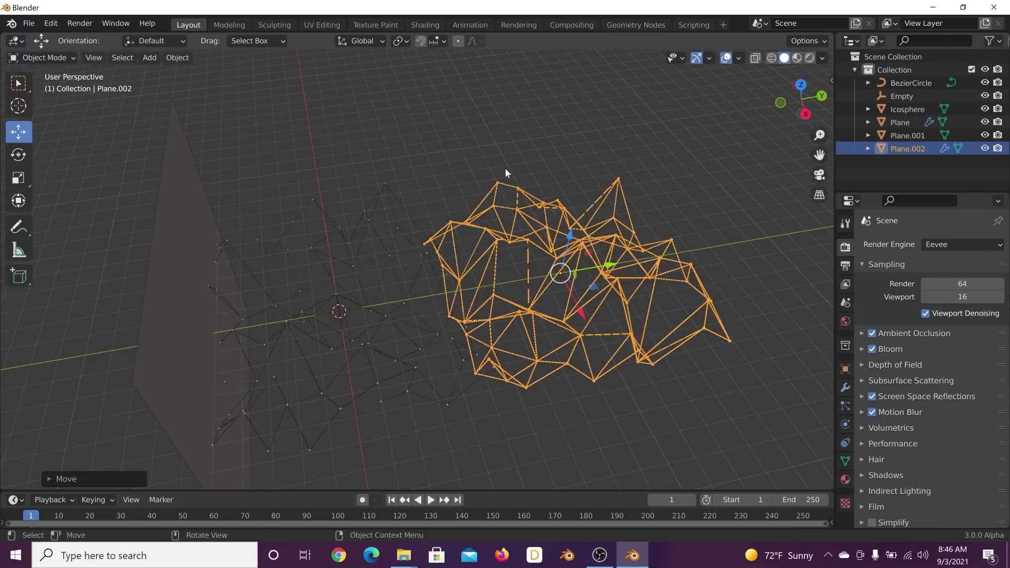
pyautogui.click(505, 173)
# Select the upright plane, switch to the Shading workspace, and create a new material for it
pyautogui.moveTo(242, 261); pyautogui.dragTo(405, 201, button='middle')
pyautogui.click(506, 304)
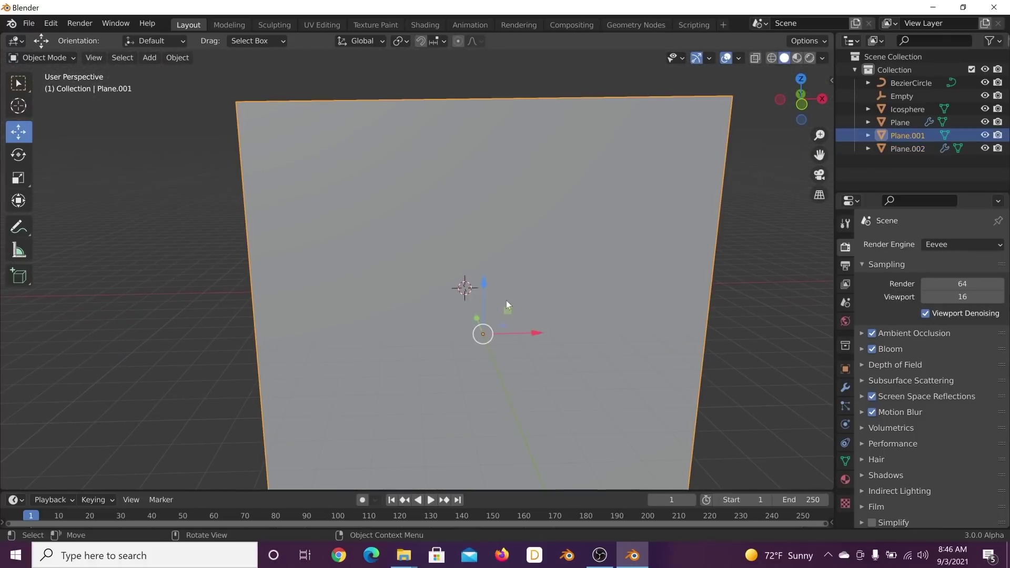
pyautogui.click(426, 25)
pyautogui.moveTo(463, 162); pyautogui.dragTo(403, 168, button='middle')
pyautogui.scroll(2, 399, 189)
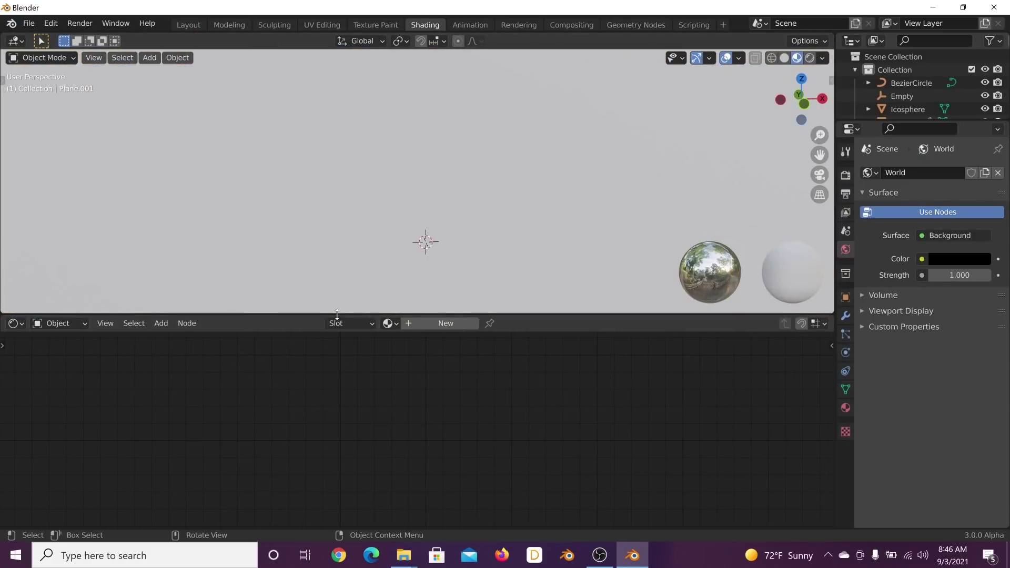
pyautogui.click(424, 323)
# Enlarge the node editor area and set the viewport to rendered shading
pyautogui.moveTo(509, 315); pyautogui.dragTo(508, 262)
pyautogui.scroll(-2, 491, 138)
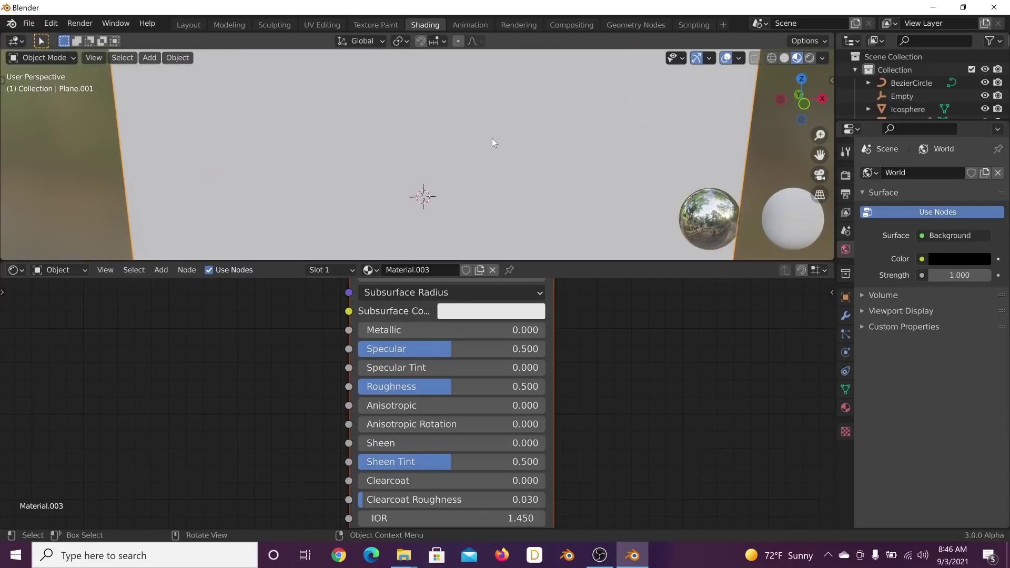
pyautogui.click(809, 58)
pyautogui.scroll(-3, 405, 327)
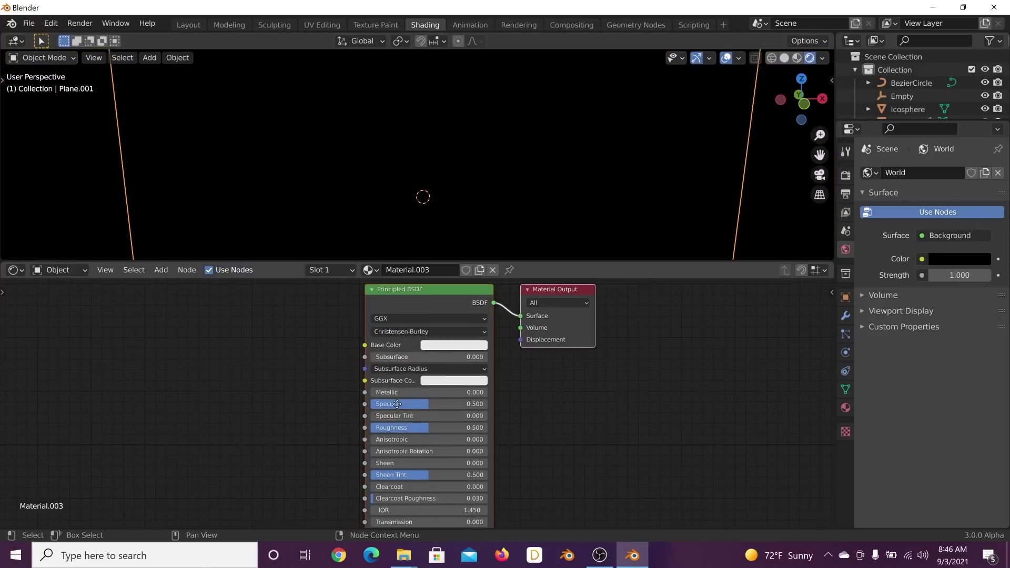
# Replace the Principled BSDF with a Mix Shader connected to the Material Output's surface
pyautogui.press('x')
pyautogui.hotkey('shift', 'a')
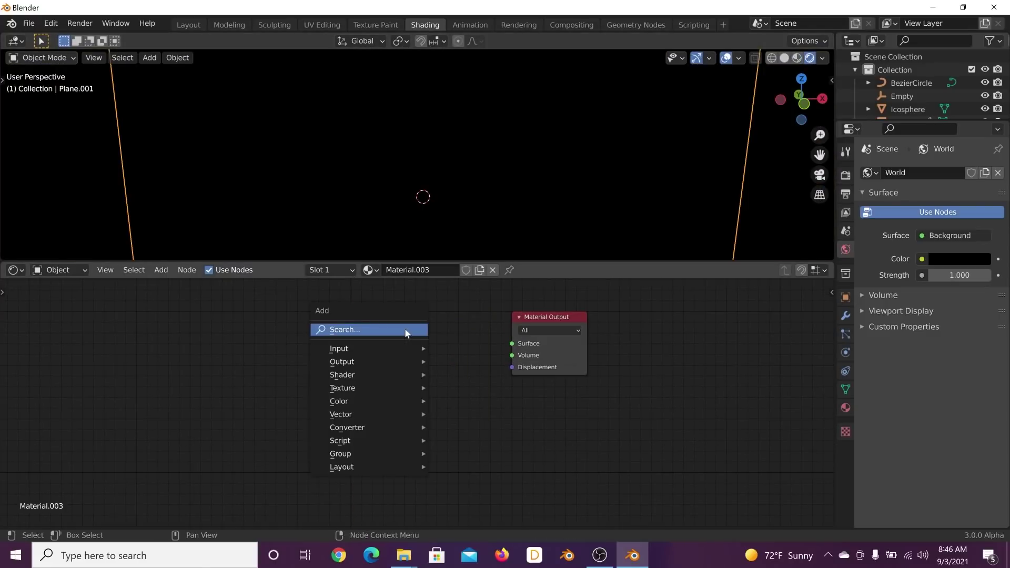
pyautogui.click(405, 329)
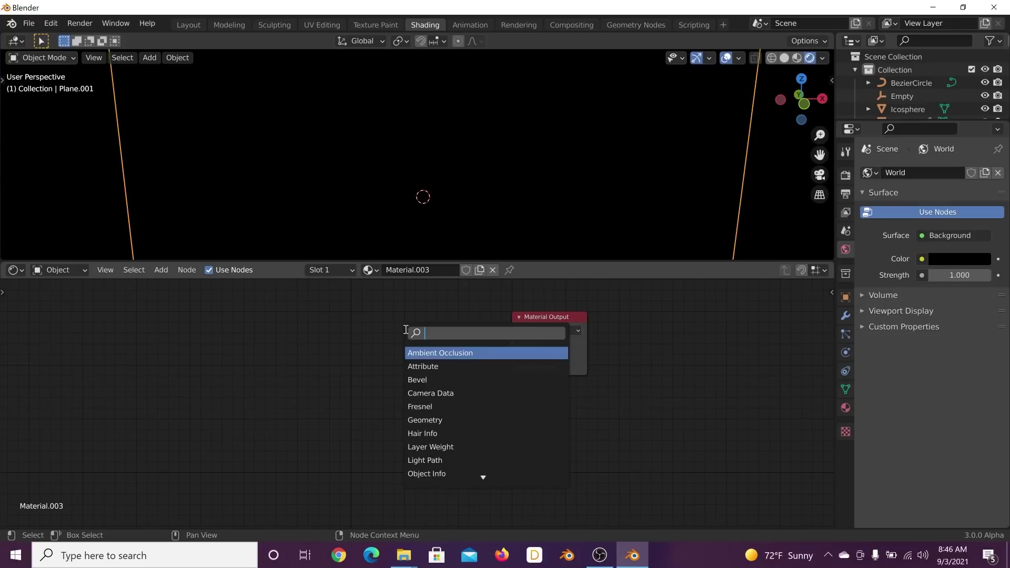
pyautogui.write('mix')
pyautogui.press('Down')
pyautogui.press('Return')
pyautogui.click(460, 324)
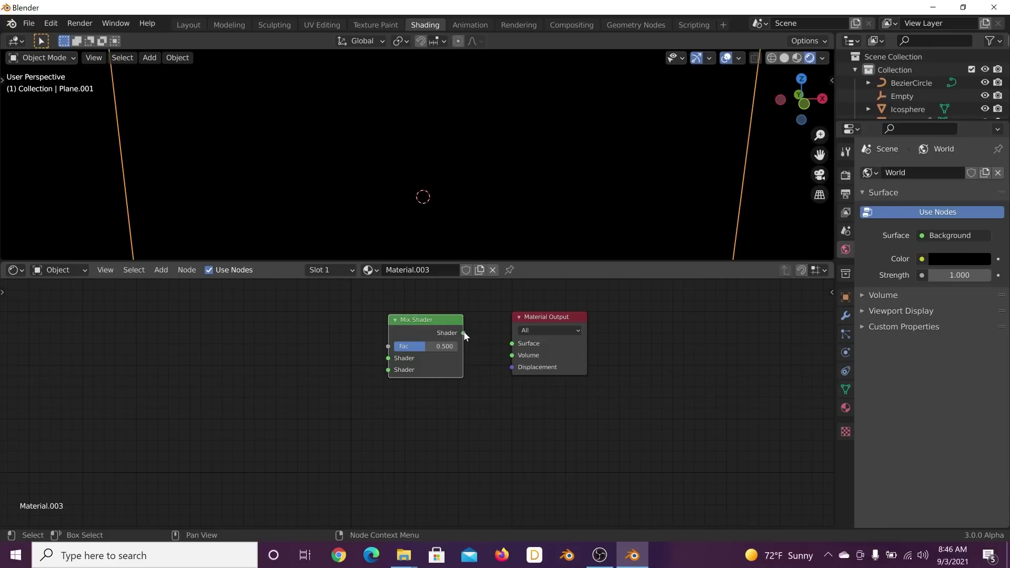
pyautogui.moveTo(392, 357); pyautogui.dragTo(425, 342)
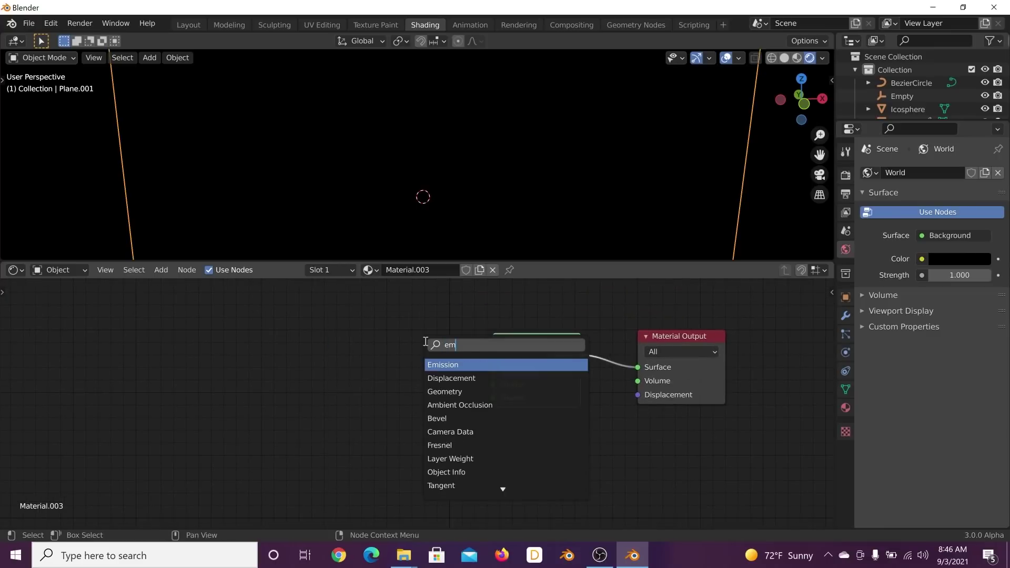
# Add Emission and Transparent BSDF nodes, linking Transparent to the Mix Shader's first shader input and Emission to its second
pyautogui.click(448, 366)
pyautogui.click(368, 464)
pyautogui.hotkey('shift', 'a')
pyautogui.click(353, 323)
pyautogui.write('tra')
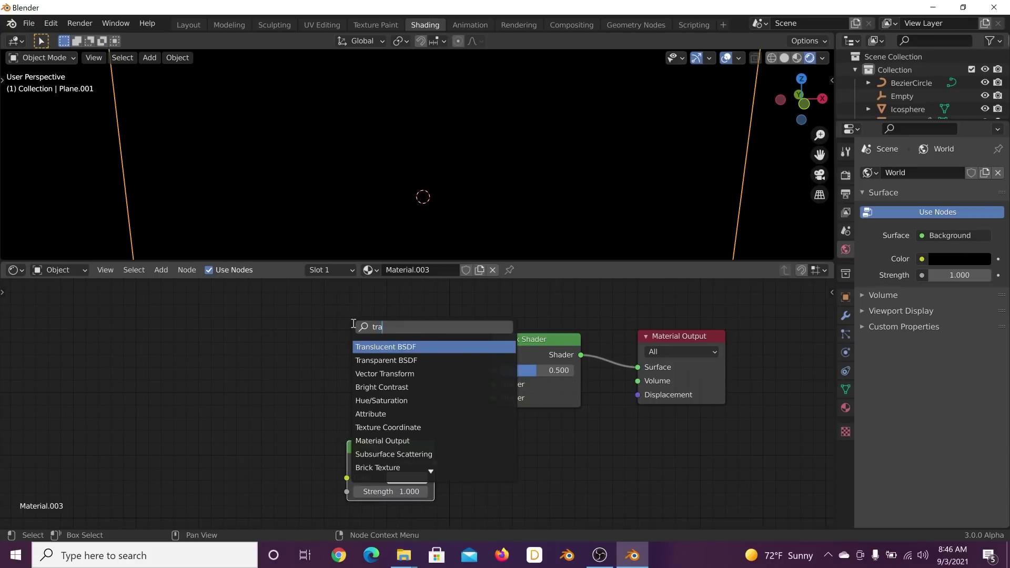
pyautogui.click(386, 360)
pyautogui.moveTo(476, 376); pyautogui.dragTo(491, 382)
pyautogui.moveTo(435, 462); pyautogui.dragTo(493, 399)
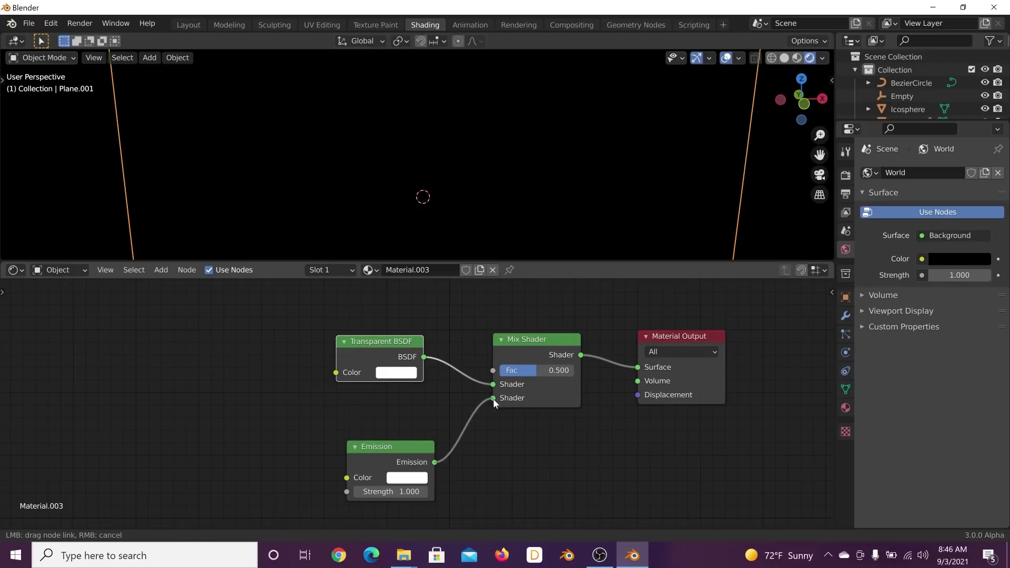
# Raise the Mix Shader above the other nodes and add a ColorRamp whose color feeds its factor
pyautogui.moveTo(509, 365); pyautogui.dragTo(500, 453, button='middle')
pyautogui.moveTo(515, 433); pyautogui.dragTo(522, 318)
pyautogui.moveTo(523, 344); pyautogui.dragTo(514, 382, button='middle')
pyautogui.hotkey('shift', 'a')
pyautogui.write('col')
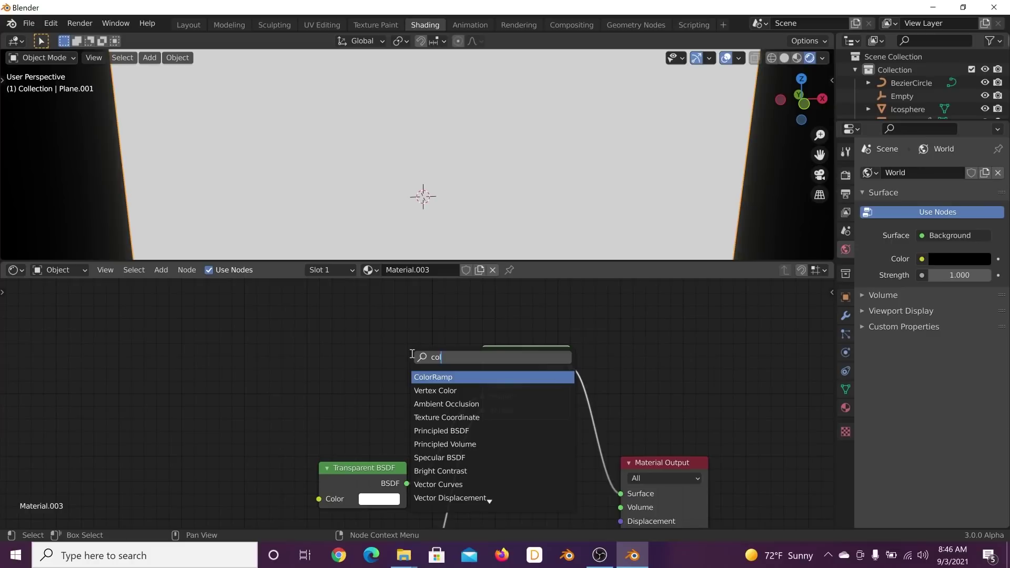
pyautogui.click(426, 377)
pyautogui.click(352, 343)
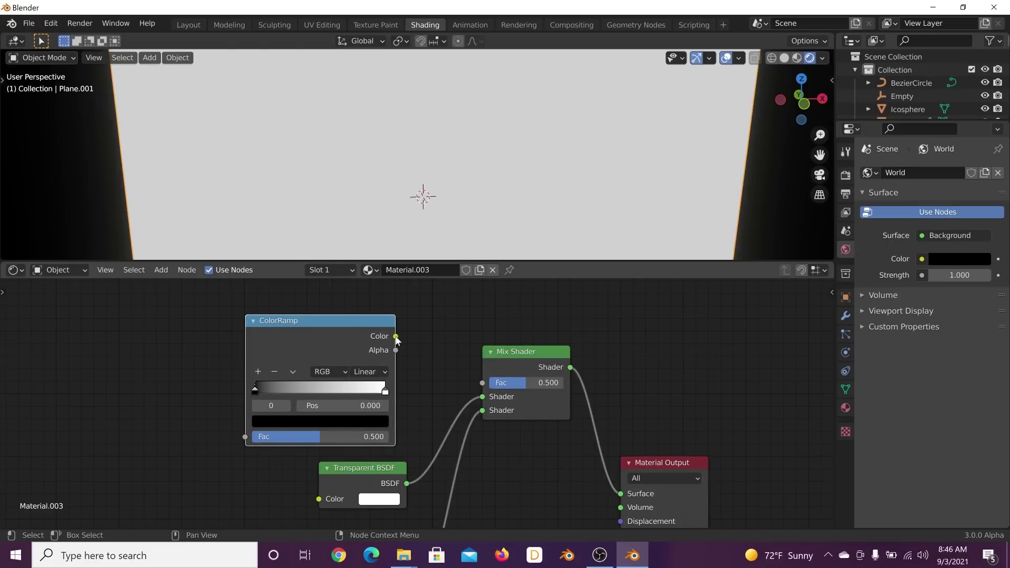
# Add a Brick Texture node ahead of the ColorRamp
pyautogui.moveTo(128, 322); pyautogui.dragTo(261, 334, button='middle')
pyautogui.hotkey('shift', 'a')
pyautogui.click(260, 331)
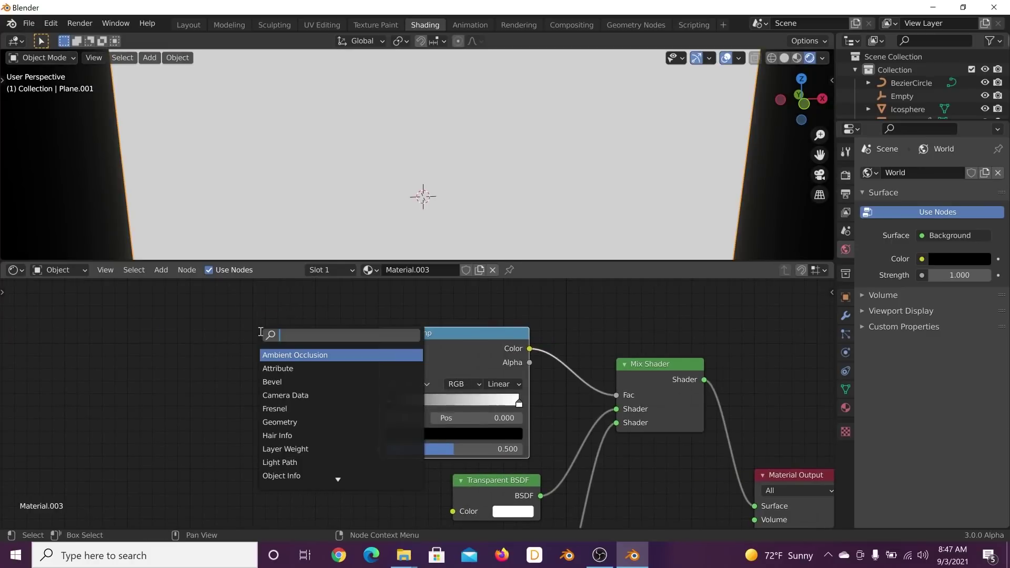
pyautogui.write('bri')
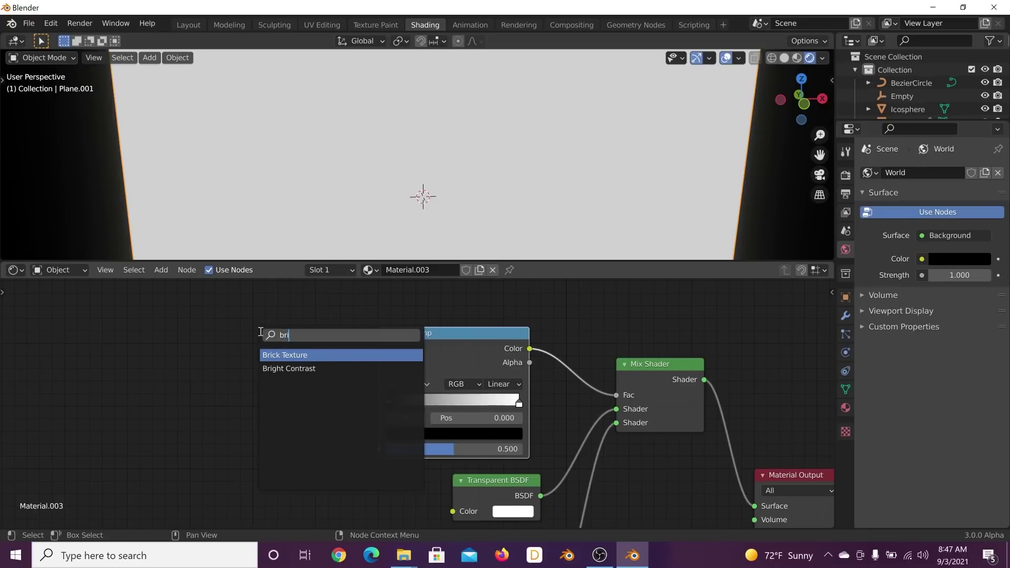
pyautogui.click(277, 357)
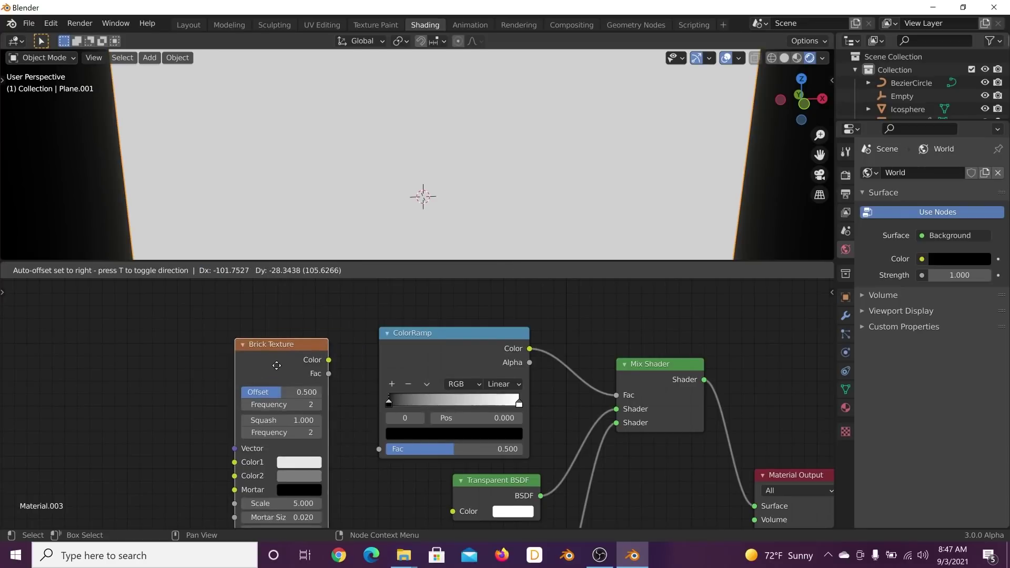
# Add a Mapping node ahead of the Brick Texture
pyautogui.keyDown('ctrl'); pyautogui.hscroll(-5, 277, 362); pyautogui.keyUp('ctrl')
pyautogui.hotkey('shift', 'a')
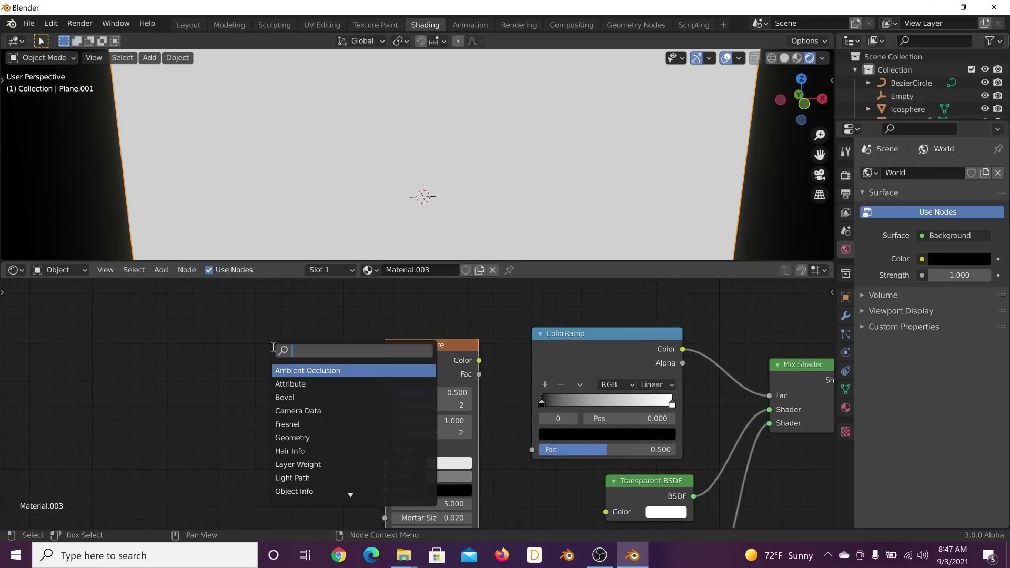
pyautogui.write('map')
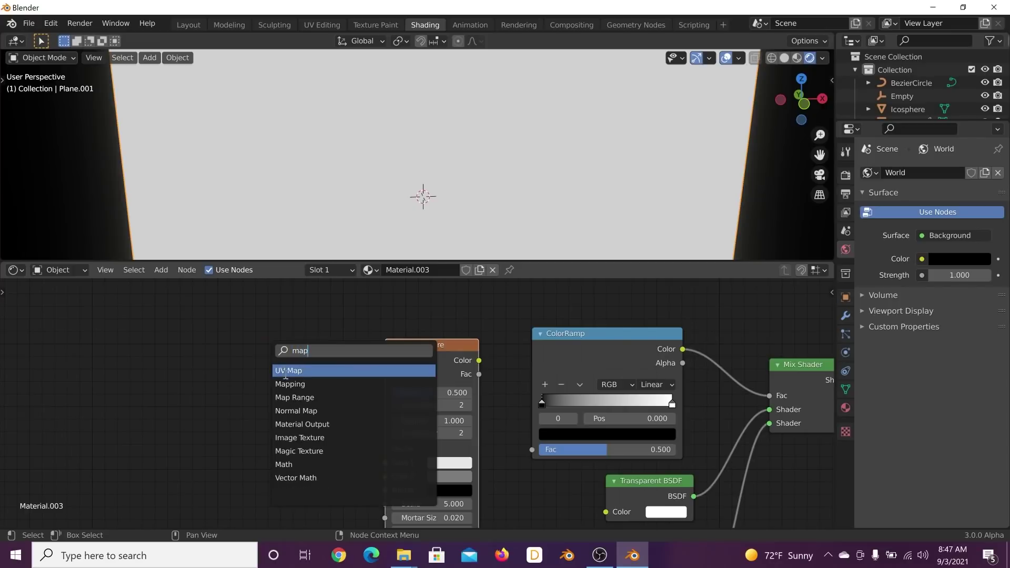
pyautogui.click(302, 384)
pyautogui.click(215, 380)
# Add a Texture Coordinate node and connect its Object output to the Mapping node's vector
pyautogui.moveTo(216, 378); pyautogui.dragTo(423, 347, button='middle')
pyautogui.hotkey('shift', 'a')
pyautogui.click(277, 335)
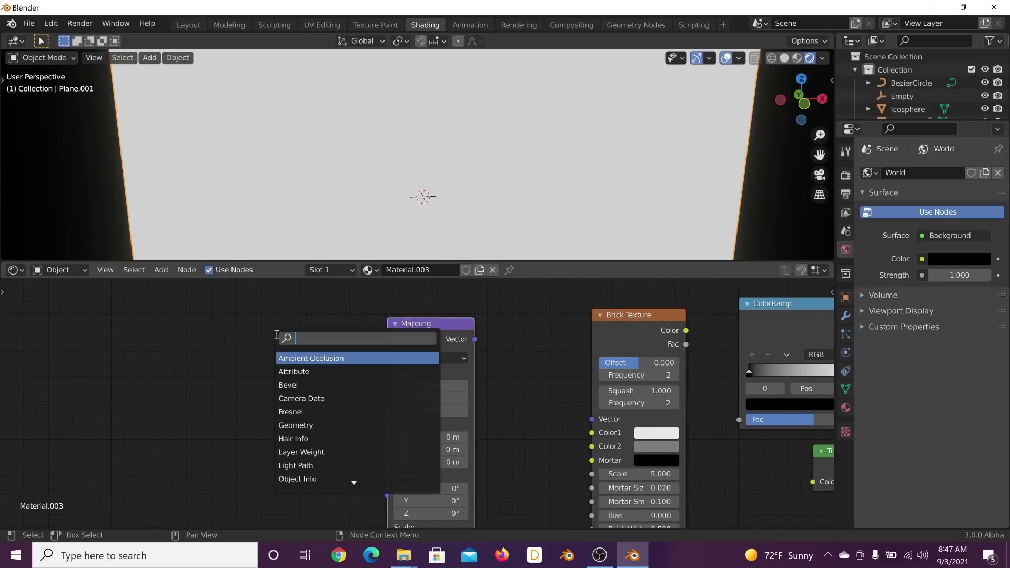
pyautogui.write('texture c')
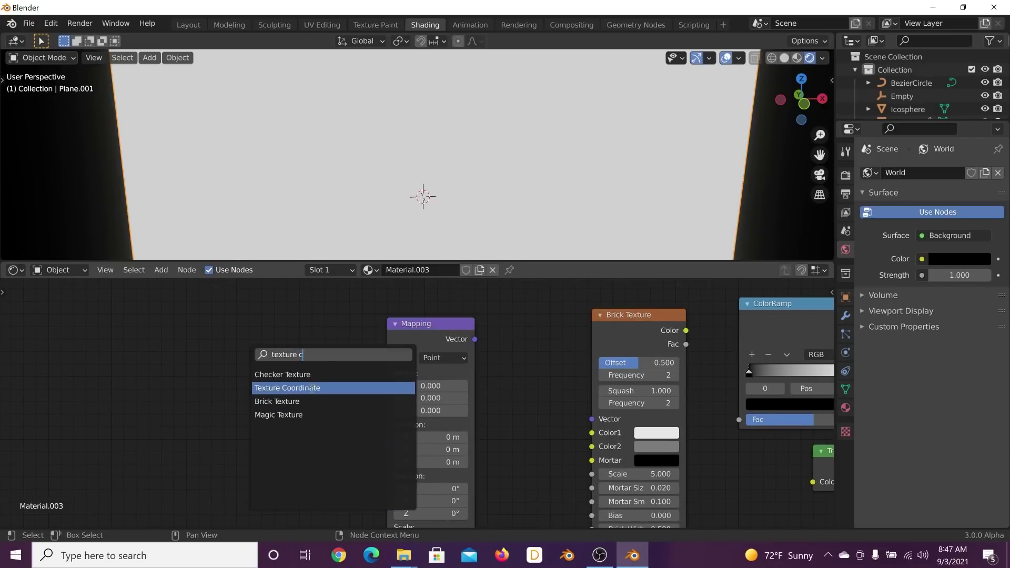
pyautogui.click(308, 386)
pyautogui.click(215, 372)
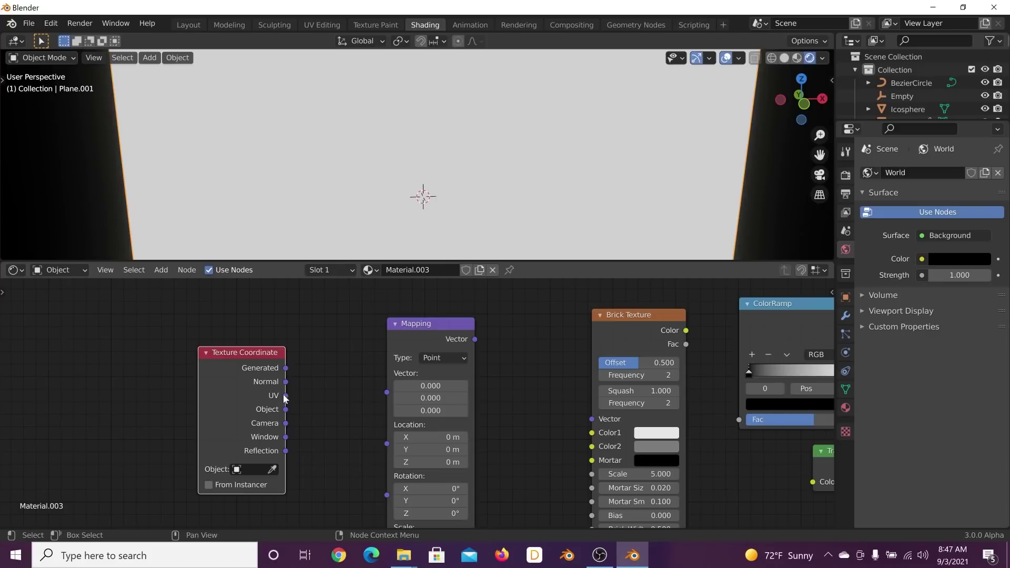
pyautogui.moveTo(371, 398); pyautogui.dragTo(387, 392)
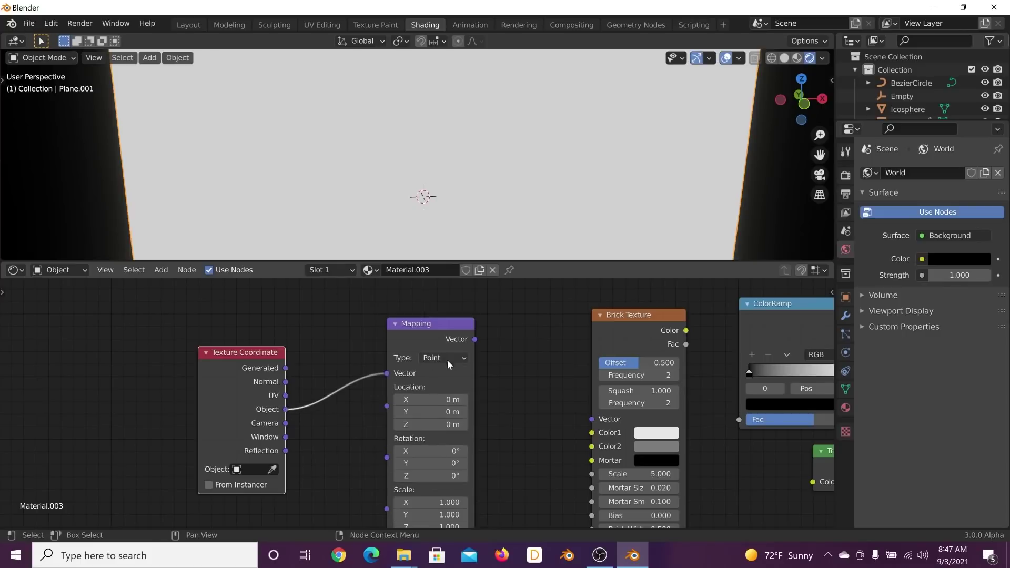
# Connect Mapping to the Brick Texture's vector, and the Brick Texture's color to the ColorRamp's factor
pyautogui.moveTo(474, 339); pyautogui.dragTo(592, 409)
pyautogui.moveTo(592, 409); pyautogui.dragTo(482, 418, button='middle')
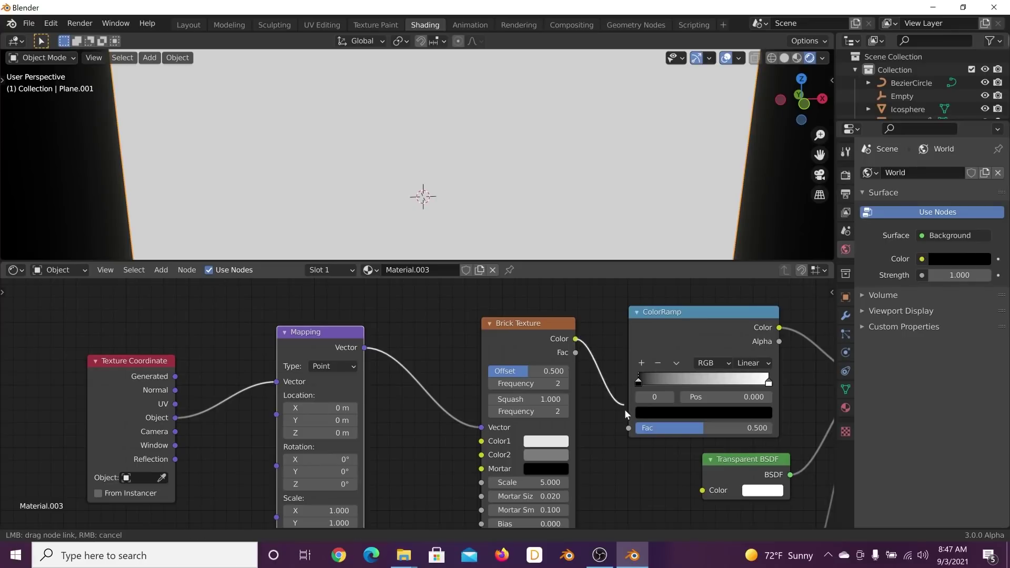
pyautogui.moveTo(632, 428); pyautogui.dragTo(630, 428)
# Set the Brick Texture's scale to 1 and its mortar smoothness to 0
pyautogui.moveTo(534, 464); pyautogui.dragTo(525, 446, button='middle')
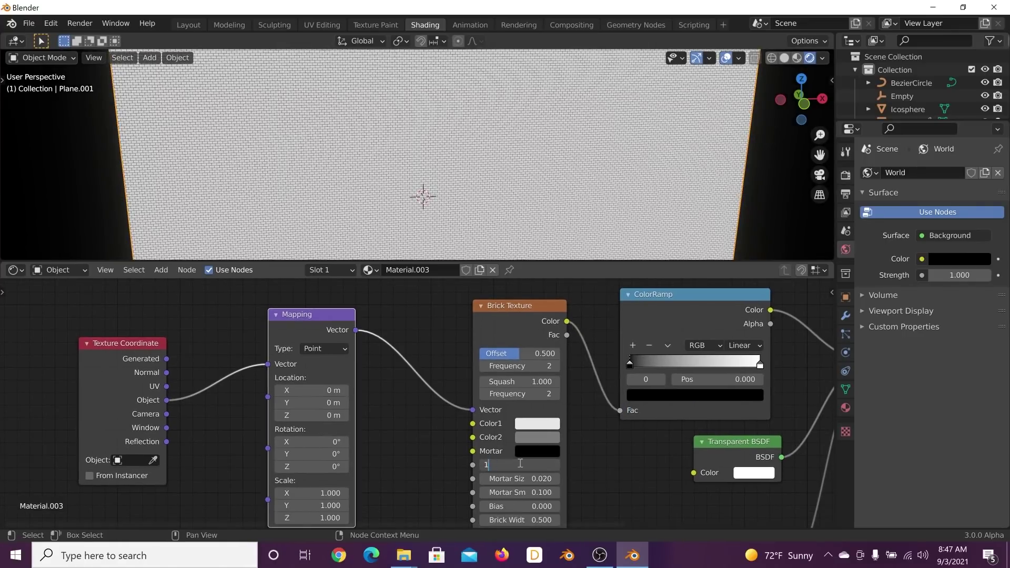
pyautogui.press('Return')
pyautogui.scroll(2, 516, 454)
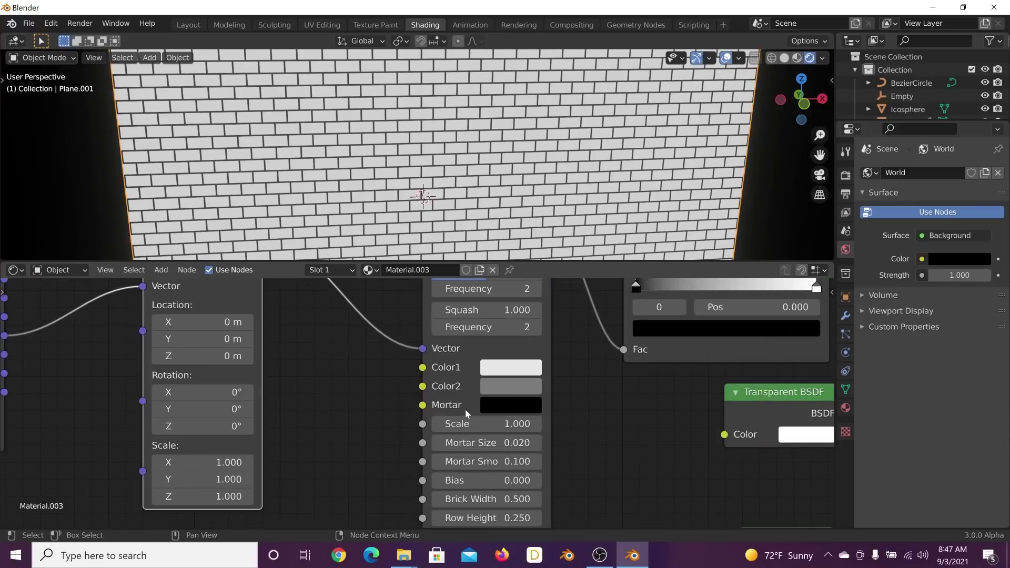
pyautogui.press('BackSpace')
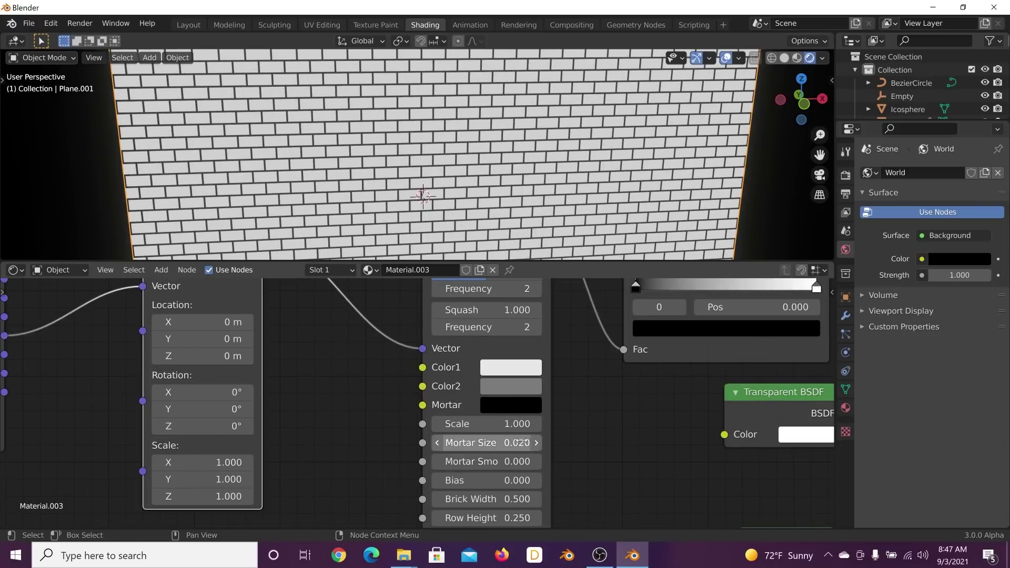
# Set the Brick Texture's mortar size to 0.120, scale to 0.540, and brick width to 0.670 for thin separated dashes
pyautogui.keyDown('shift'); pyautogui.moveTo(513, 443); pyautogui.dragTo(463, 424); pyautogui.keyUp('shift')
pyautogui.scroll(-2, 518, 441)
pyautogui.moveTo(521, 461); pyautogui.dragTo(494, 480)
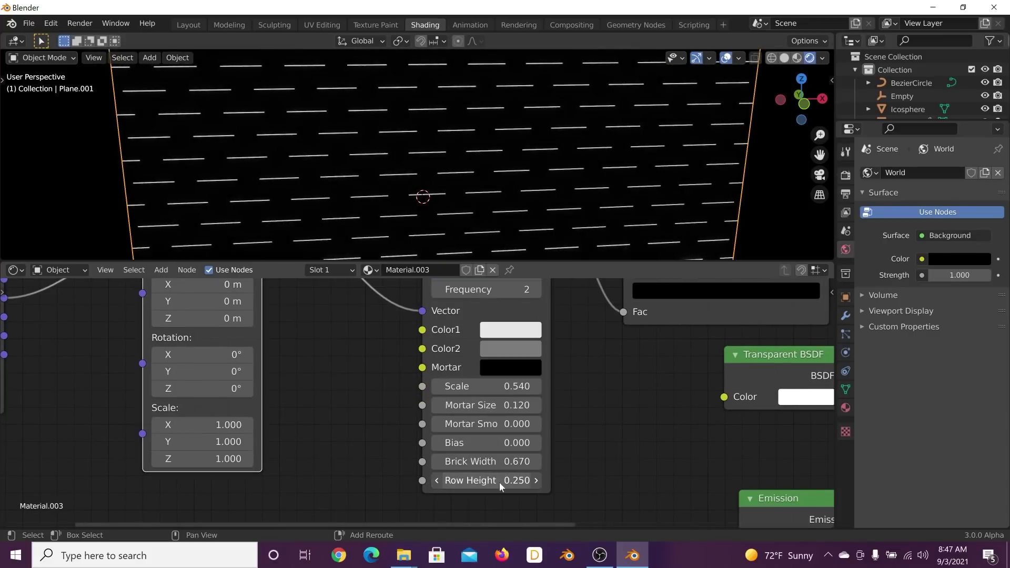
# Move the Texture Coordinate and Mapping nodes away from the Brick Texture to make room between them
pyautogui.scroll(-3, 449, 362)
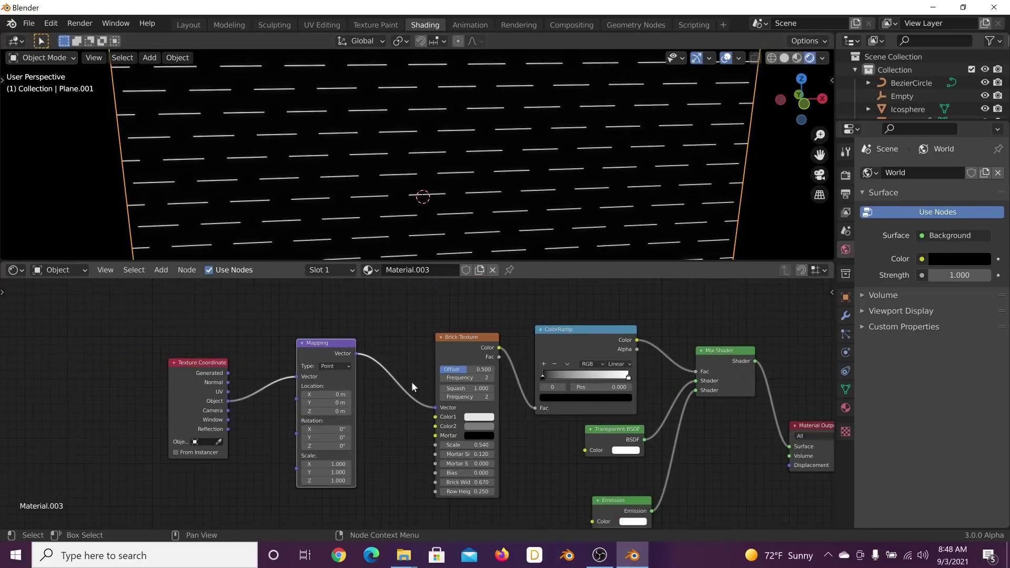
pyautogui.moveTo(273, 337); pyautogui.dragTo(203, 383)
pyautogui.press('g')
pyautogui.click(233, 390)
# Insert a Voronoi Texture node on the link between the Mapping and Brick Texture nodes
pyautogui.moveTo(426, 222); pyautogui.dragTo(417, 206, button='middle')
pyautogui.scroll(3, 348, 368)
pyautogui.hotkey('shift', 'a')
pyautogui.click(339, 357)
pyautogui.write('v')
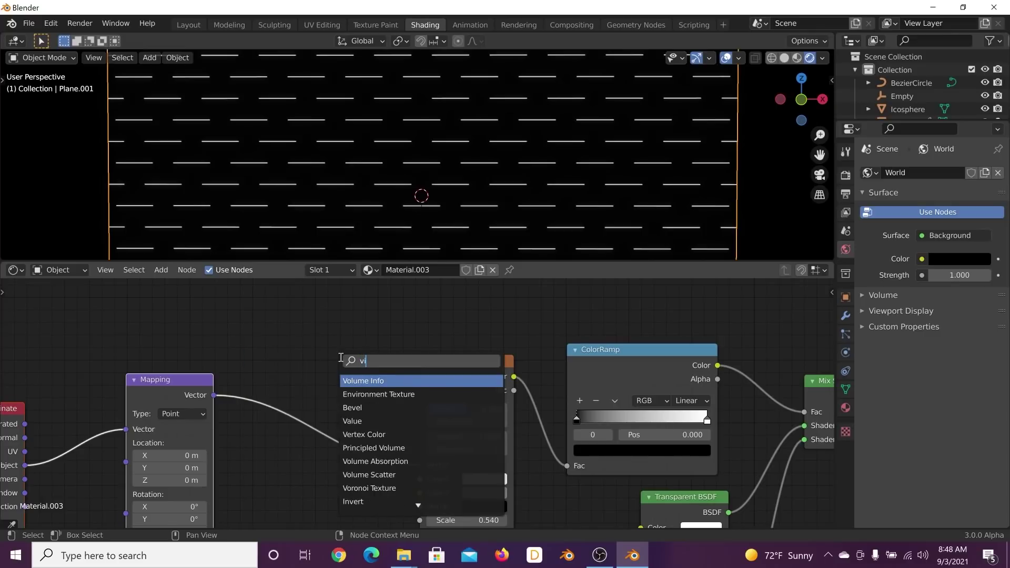
pyautogui.write('or')
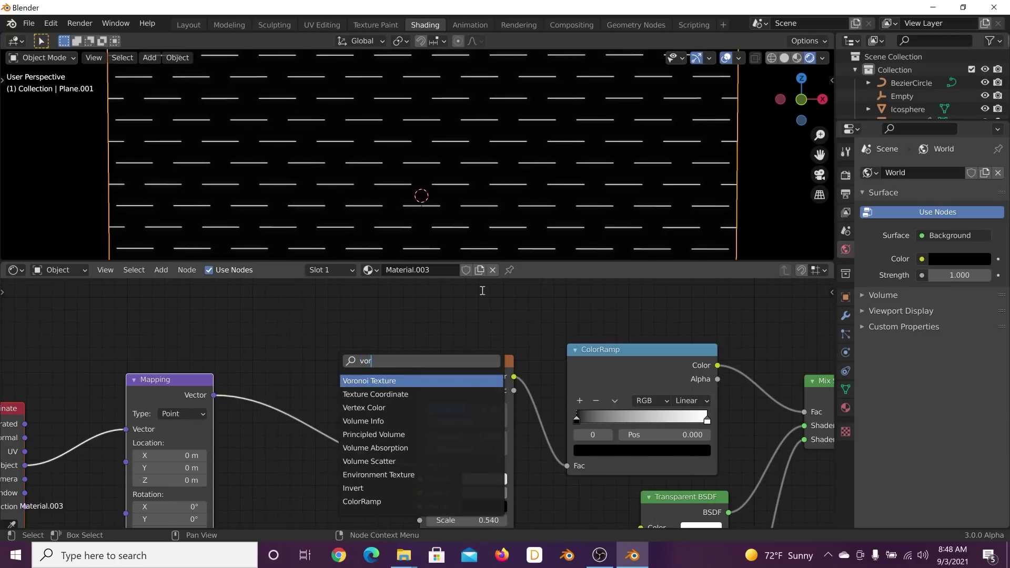
pyautogui.press('Return')
pyautogui.click(357, 381)
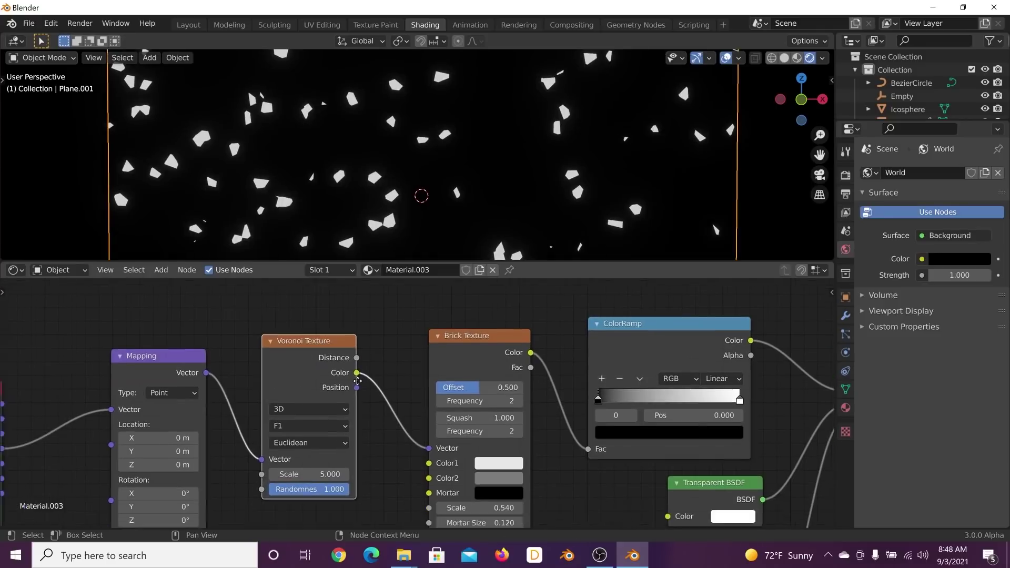
# Set the Voronoi Texture's distance metric to Manhattan
pyautogui.scroll(1, 386, 495)
pyautogui.click(281, 433)
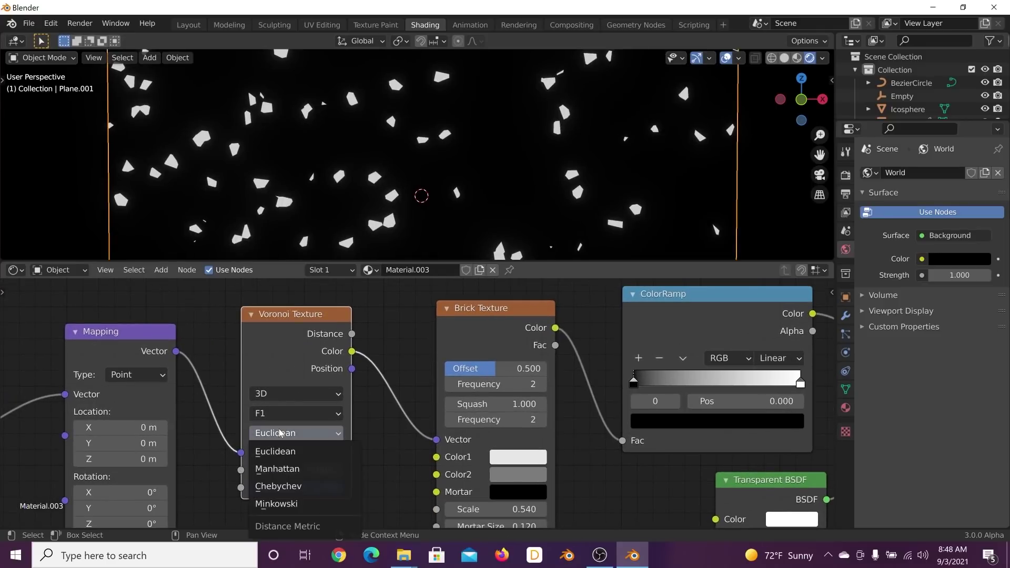
pyautogui.click(286, 465)
# Insert a MixRGB node on the link between the Voronoi Texture and the Brick Texture
pyautogui.moveTo(394, 320); pyautogui.dragTo(390, 329, button='middle')
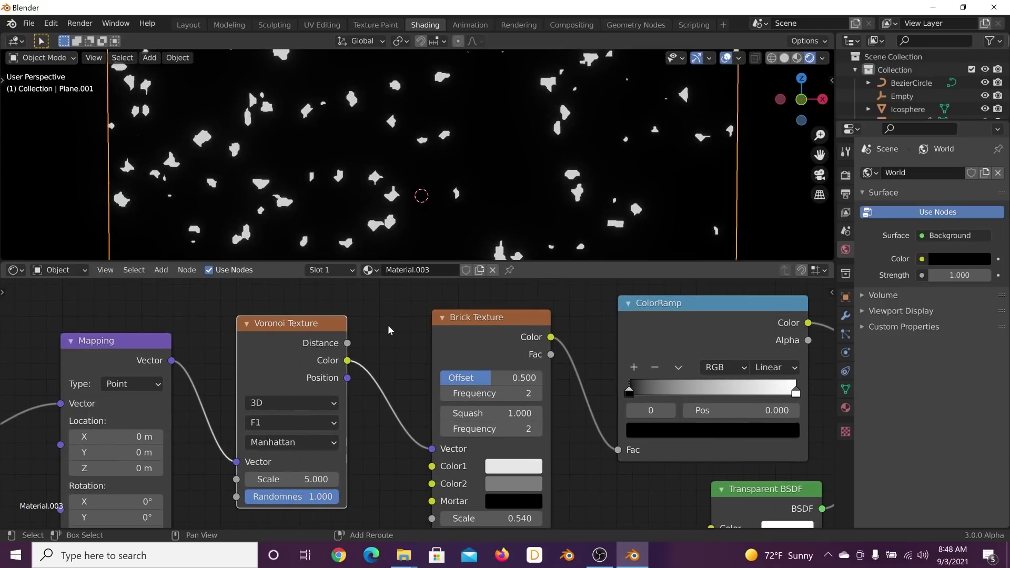
pyautogui.hotkey('shift', 'a')
pyautogui.click(389, 325)
pyautogui.write('mi')
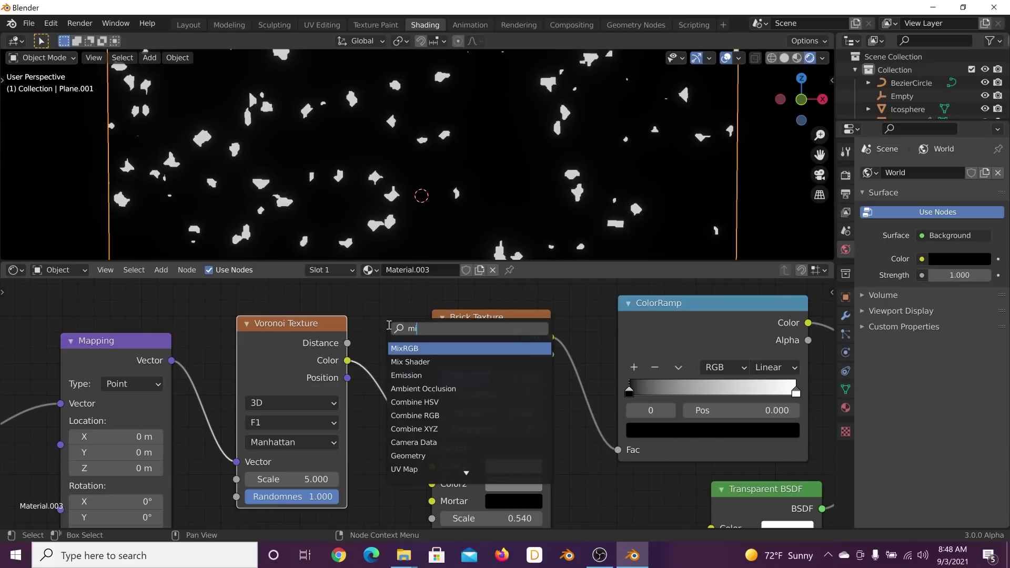
pyautogui.press('Return')
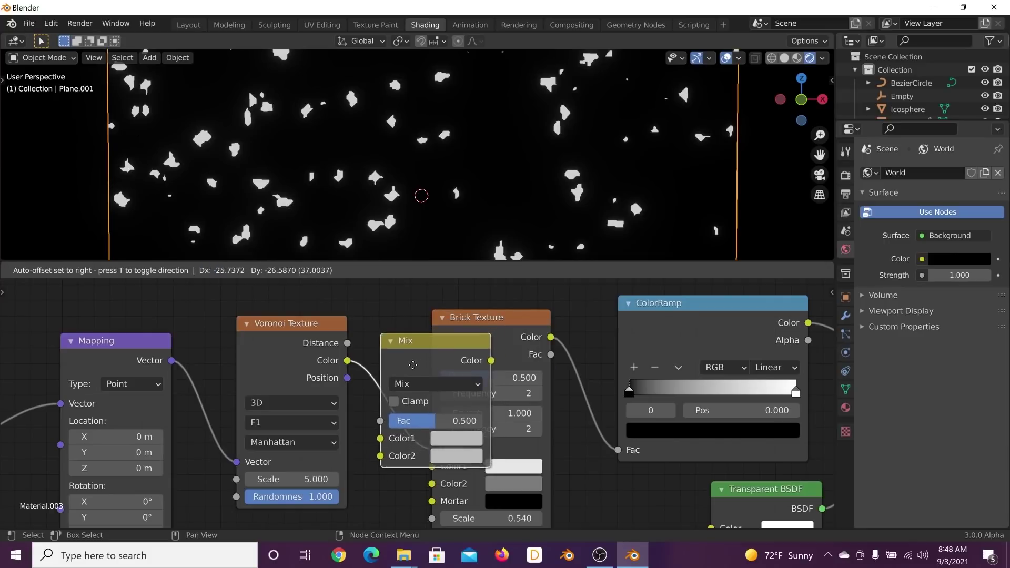
pyautogui.click(417, 330)
# Connect the Mapping node's vector output to the Mix node's Color2 input
pyautogui.moveTo(170, 359); pyautogui.dragTo(185, 369)
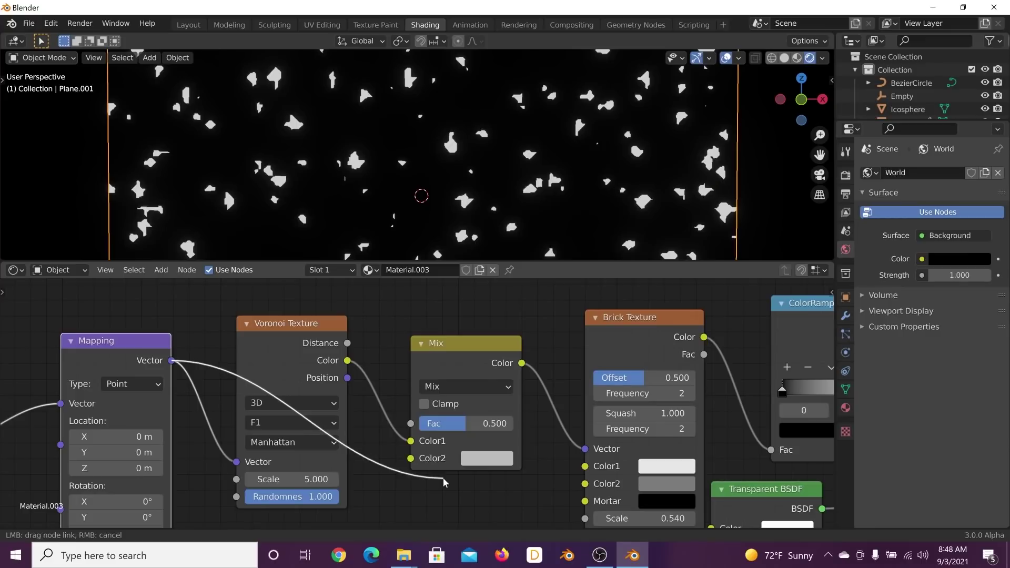
pyautogui.moveTo(424, 464); pyautogui.dragTo(421, 461)
pyautogui.moveTo(473, 437); pyautogui.dragTo(389, 442, button='middle')
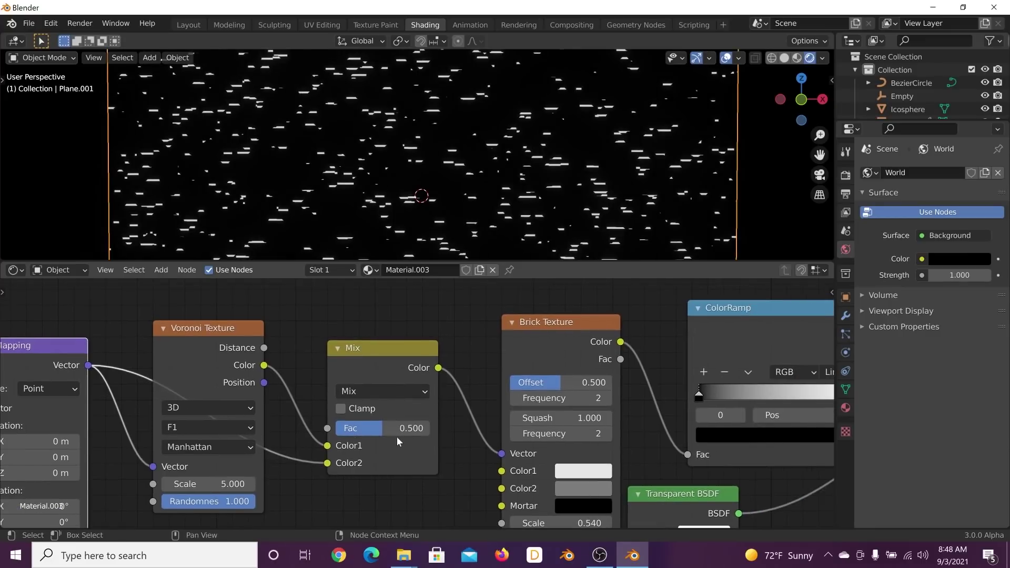
# Set the Mix node's factor to 0.657 and the Voronoi Texture's scale to 1.340
pyautogui.moveTo(377, 429); pyautogui.dragTo(417, 433)
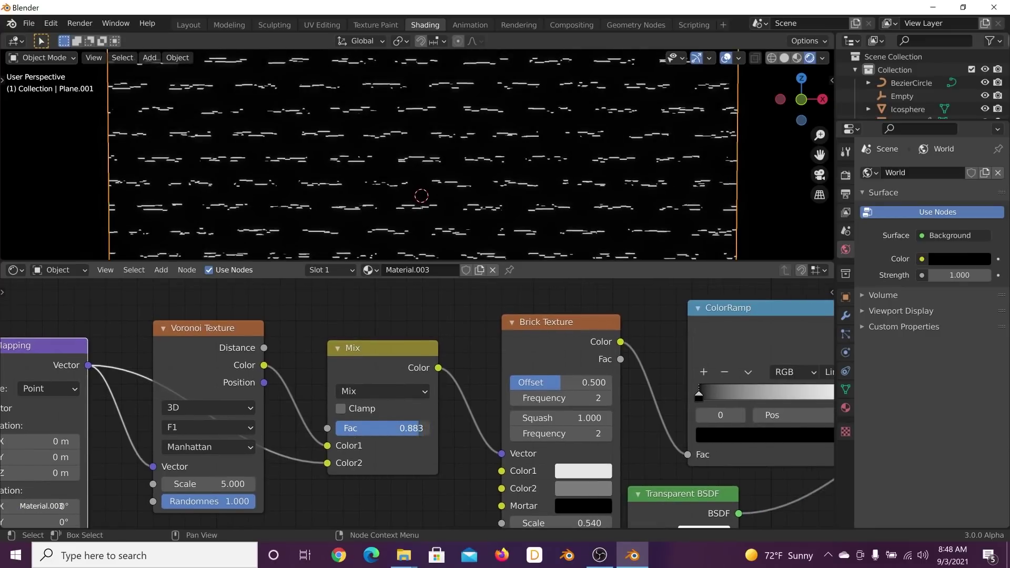
pyautogui.moveTo(210, 484); pyautogui.dragTo(174, 484)
pyautogui.moveTo(386, 435); pyautogui.dragTo(365, 434)
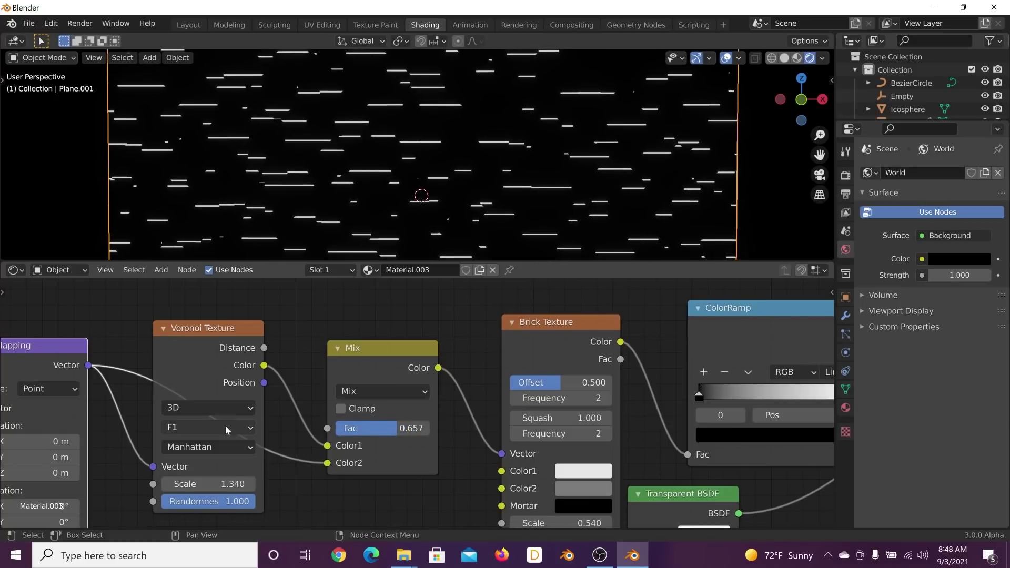
# Switch the Voronoi Texture to 4D and set its W value to 1.190
pyautogui.click(206, 409)
pyautogui.click(200, 475)
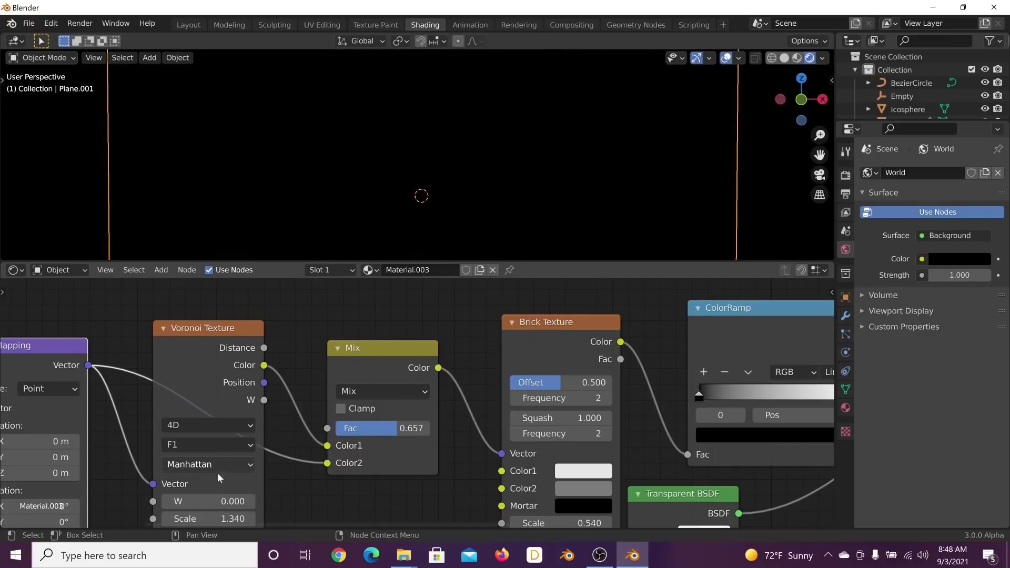
pyautogui.moveTo(218, 471); pyautogui.dragTo(231, 431, button='middle')
pyautogui.moveTo(224, 460); pyautogui.dragTo(266, 460)
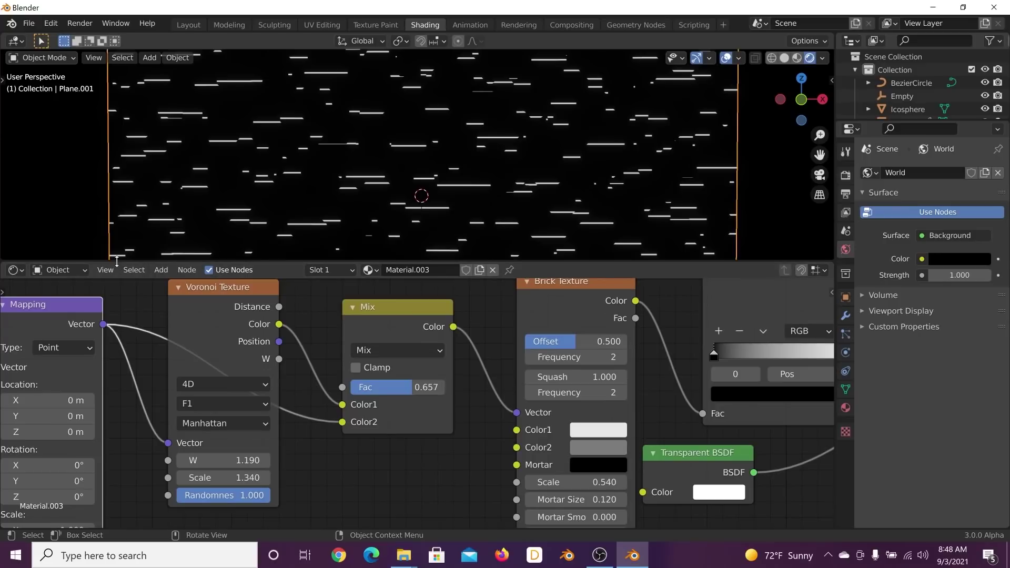
# Enlarge the 3D viewport, split off a strip beneath it, and turn that strip into a Timeline
pyautogui.moveTo(117, 268); pyautogui.dragTo(117, 315)
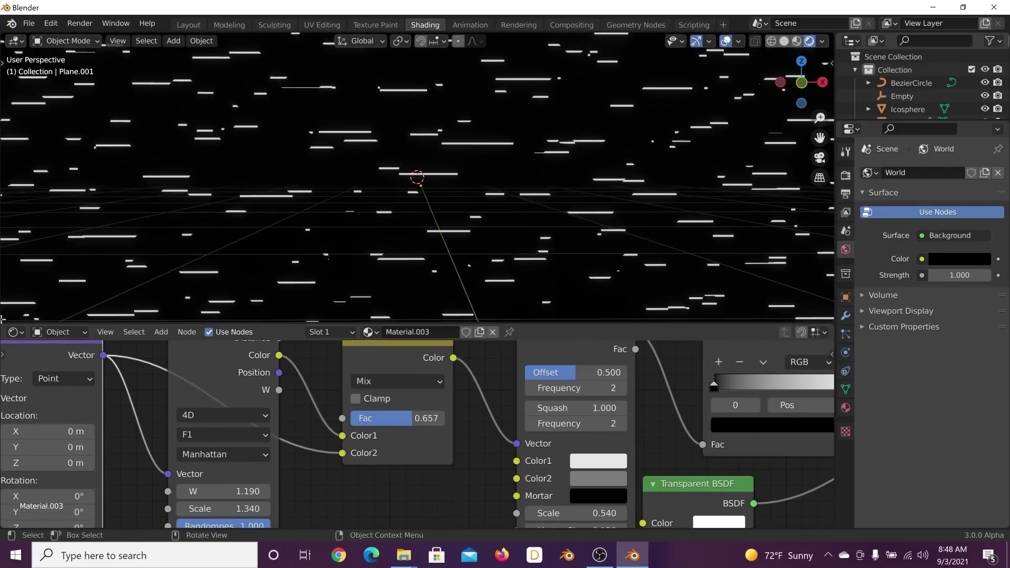
pyautogui.moveTo(2, 318); pyautogui.dragTo(13, 252)
pyautogui.click(14, 262)
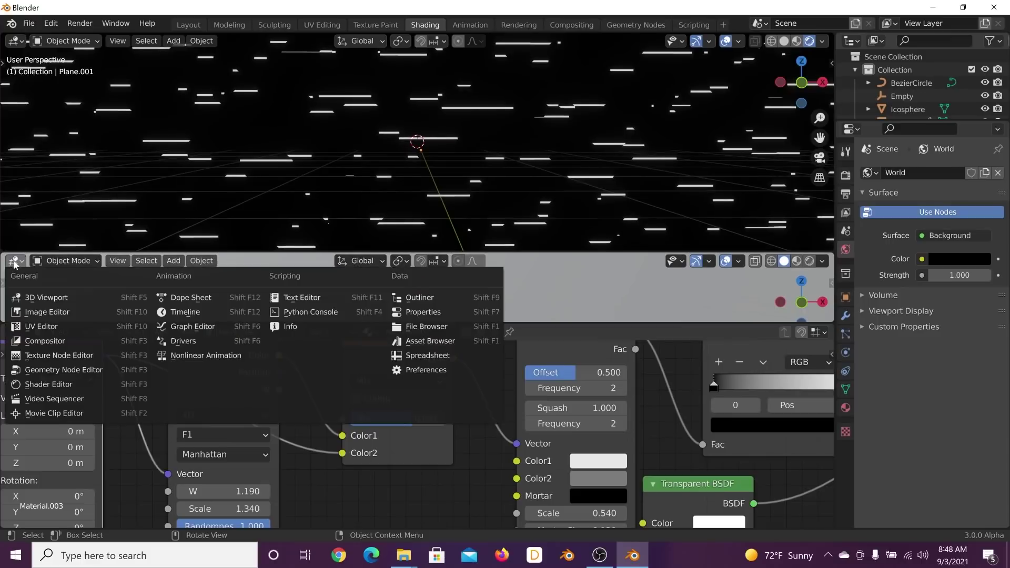
pyautogui.click(184, 325)
pyautogui.click(15, 261)
pyautogui.click(159, 313)
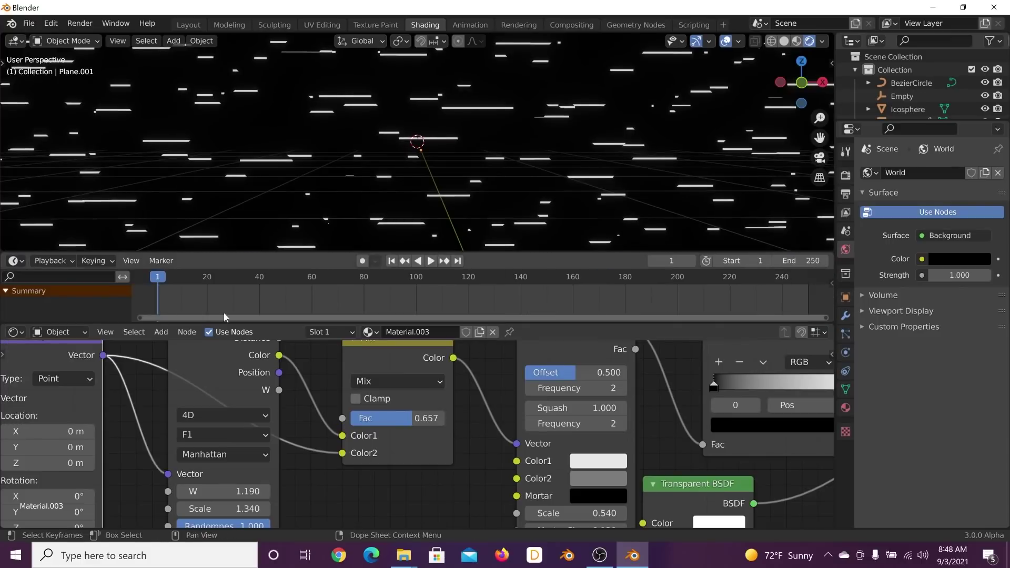
# Set the default keyframe interpolation to Linear in the animation preferences
pyautogui.click(50, 24)
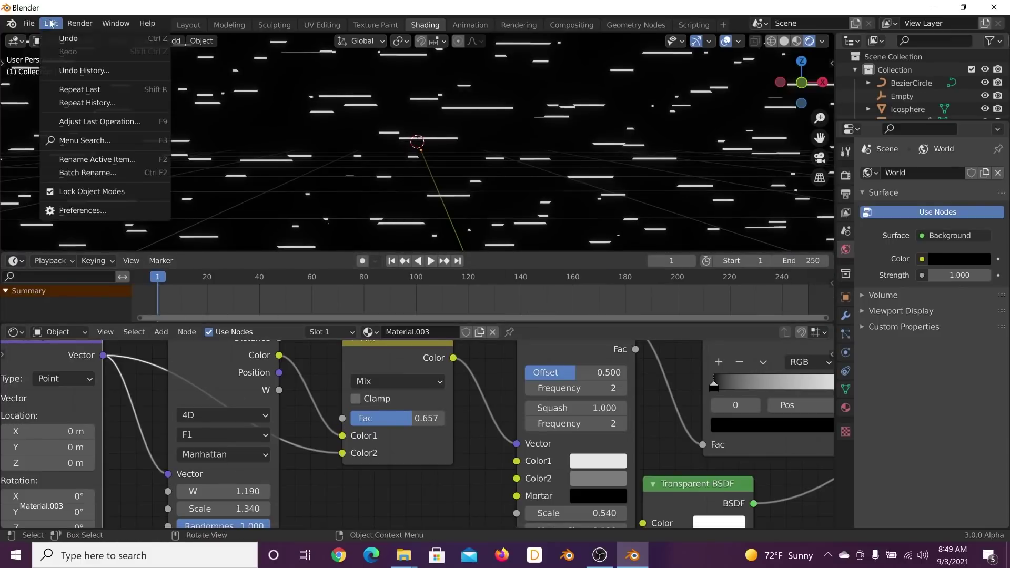
pyautogui.click(78, 209)
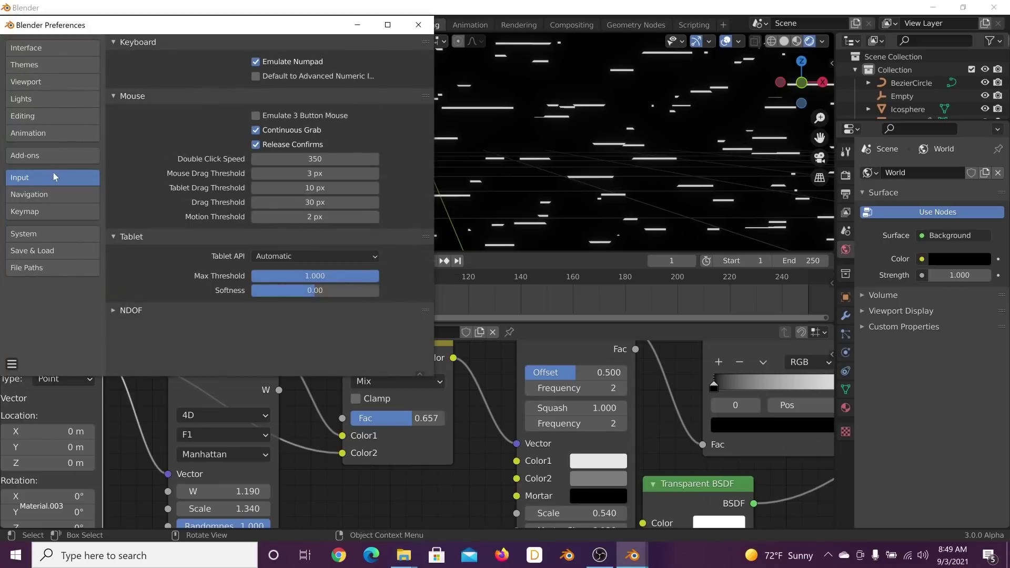
pyautogui.click(45, 134)
pyautogui.click(260, 270)
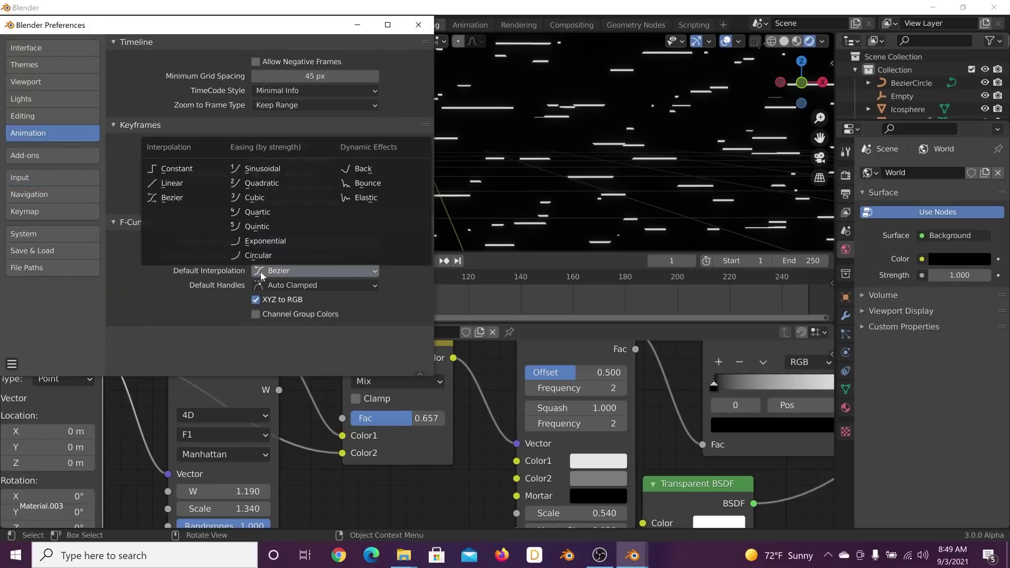
pyautogui.click(173, 184)
pyautogui.click(421, 25)
# Keyframe the Voronoi Texture's W value of 1.190 at frame 1
pyautogui.scroll(-3, 282, 508)
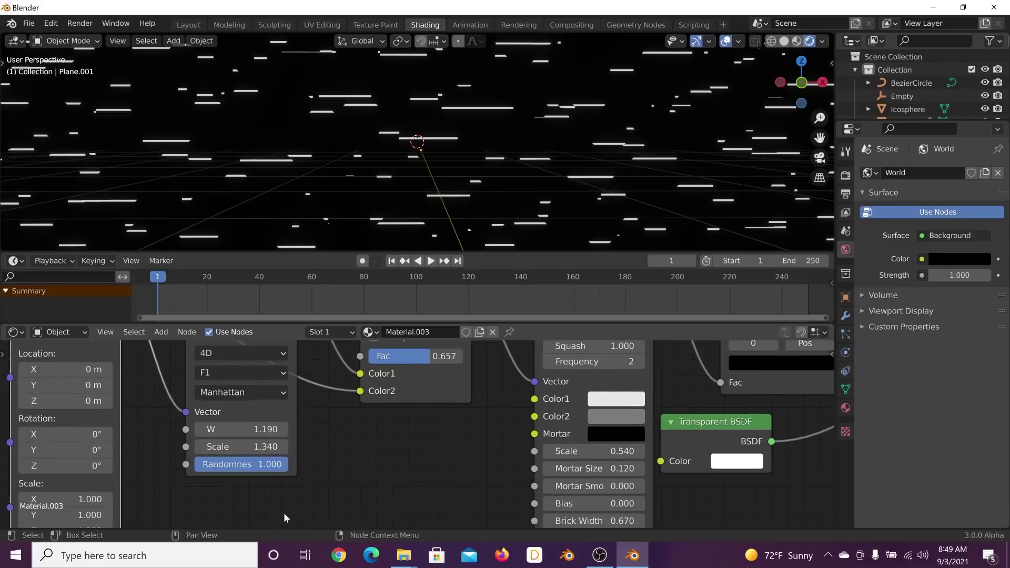
pyautogui.rightClick(241, 430)
pyautogui.click(209, 375)
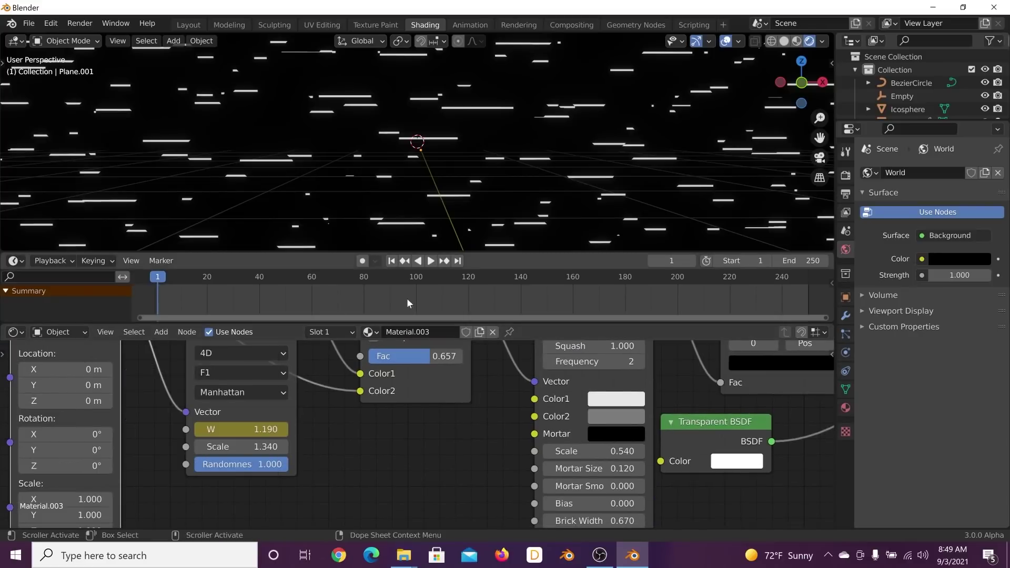
# Go to frame 250, set the Voronoi Texture's W to 7.920, and keyframe it
pyautogui.click(458, 261)
pyautogui.moveTo(241, 430); pyautogui.dragTo(287, 429)
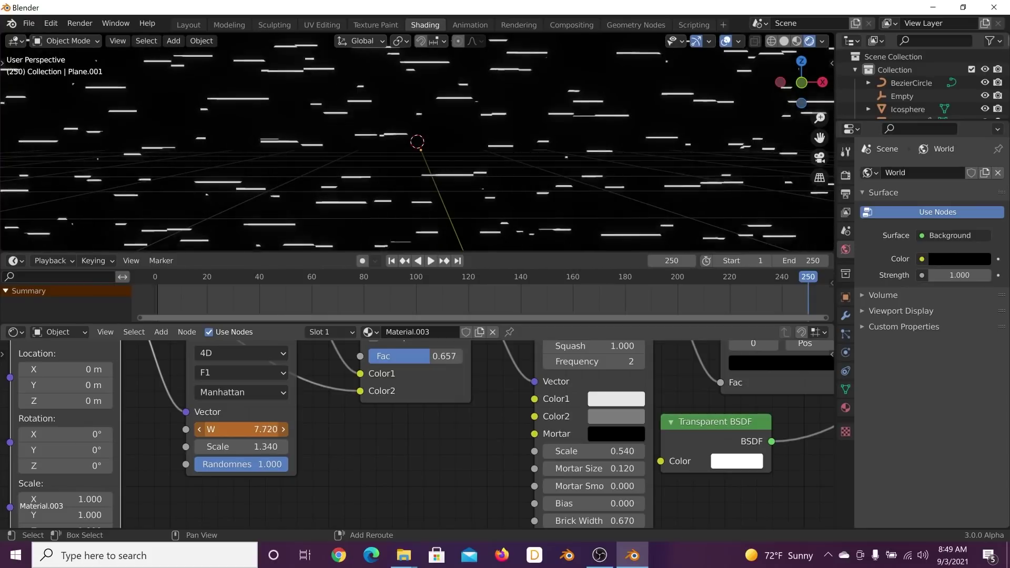
pyautogui.rightClick(216, 429)
pyautogui.click(217, 393)
# Play the animation to check the moving line pattern, and stop it at frame 63
pyautogui.press('space')
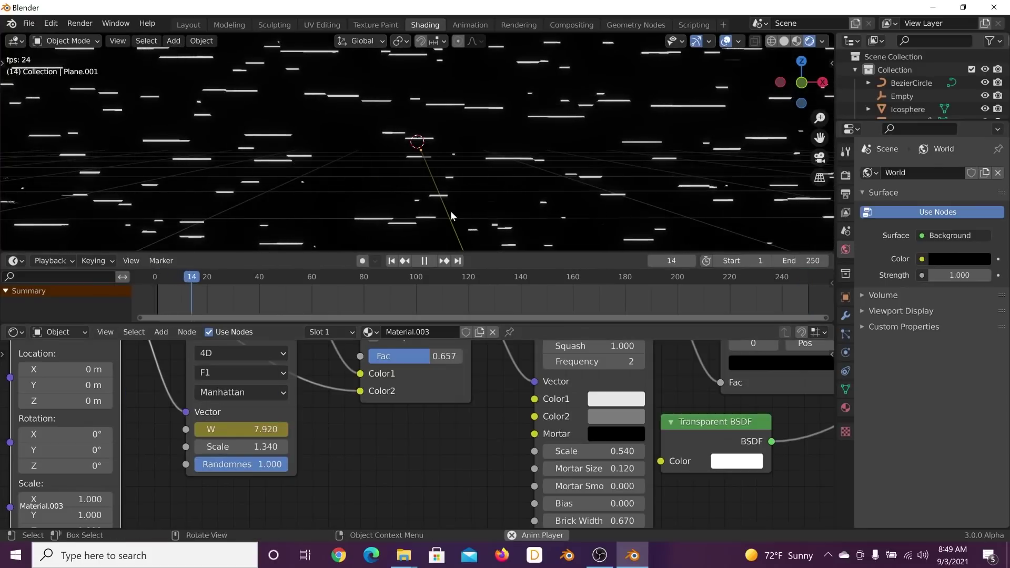
pyautogui.moveTo(496, 358); pyautogui.dragTo(263, 389, button='middle')
pyautogui.scroll(-3, 280, 390)
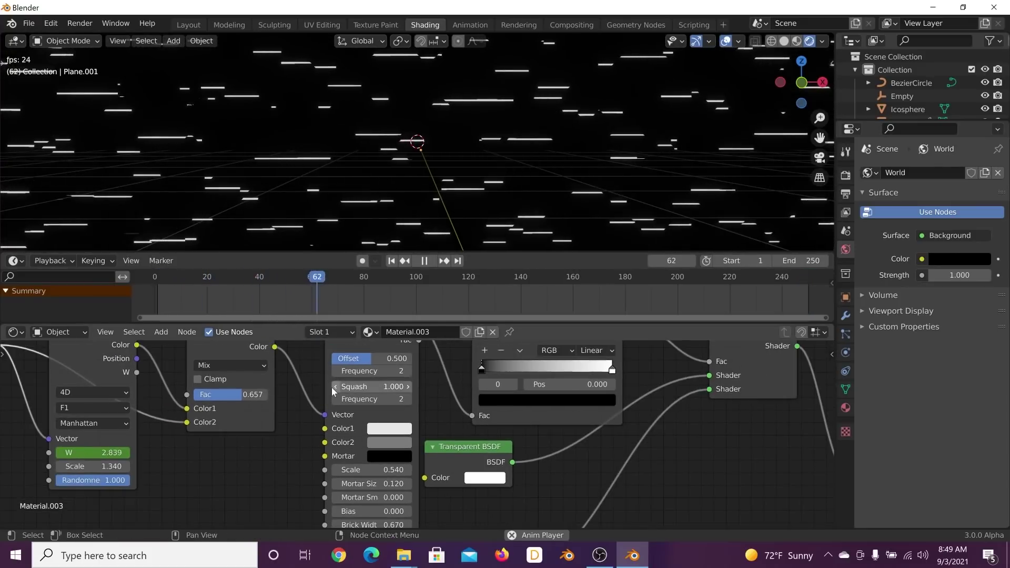
pyautogui.press('space')
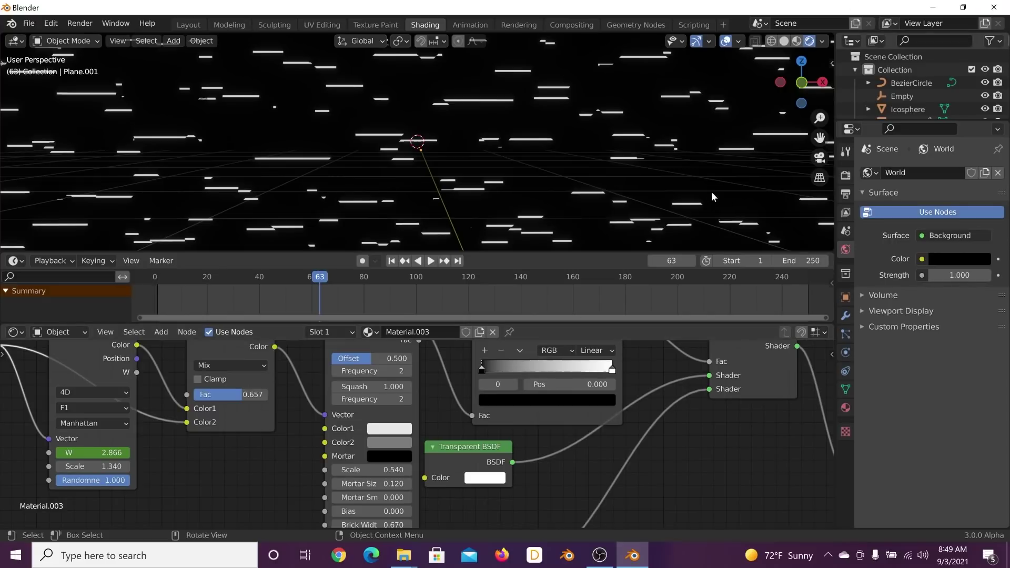
# Set the plane material's blend mode to Alpha Blend
pyautogui.click(845, 408)
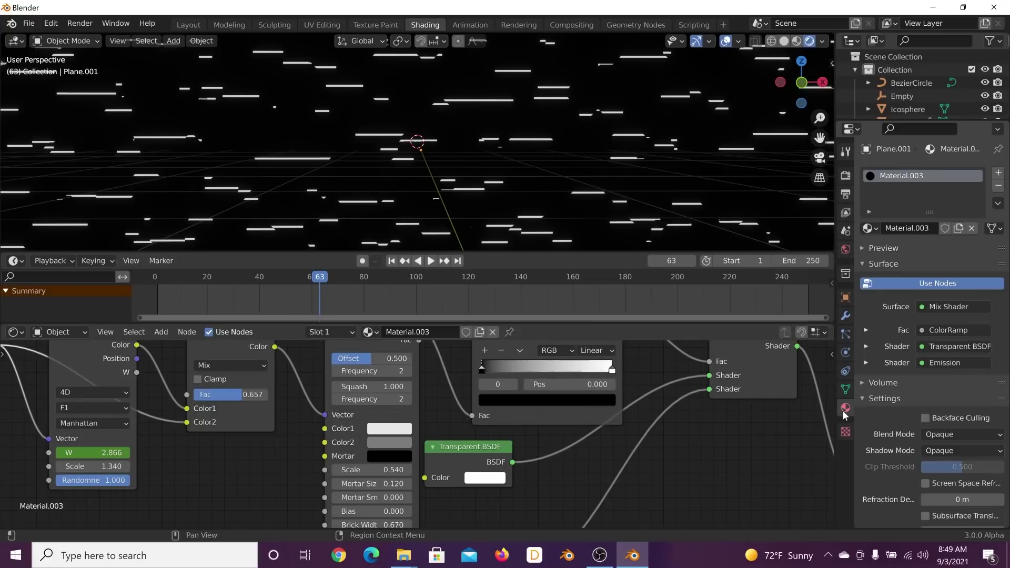
pyautogui.click(897, 408)
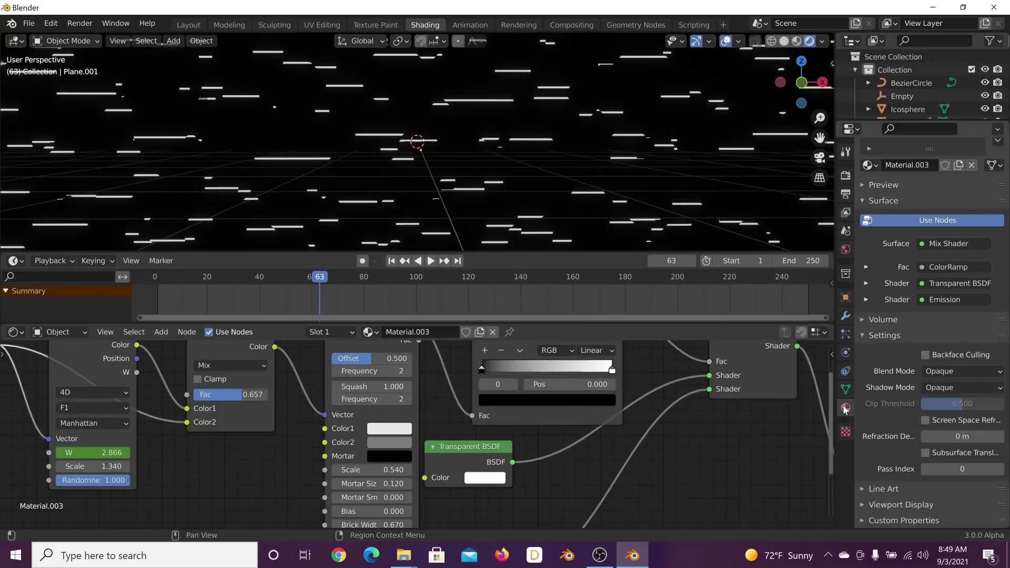
pyautogui.scroll(2, 915, 398)
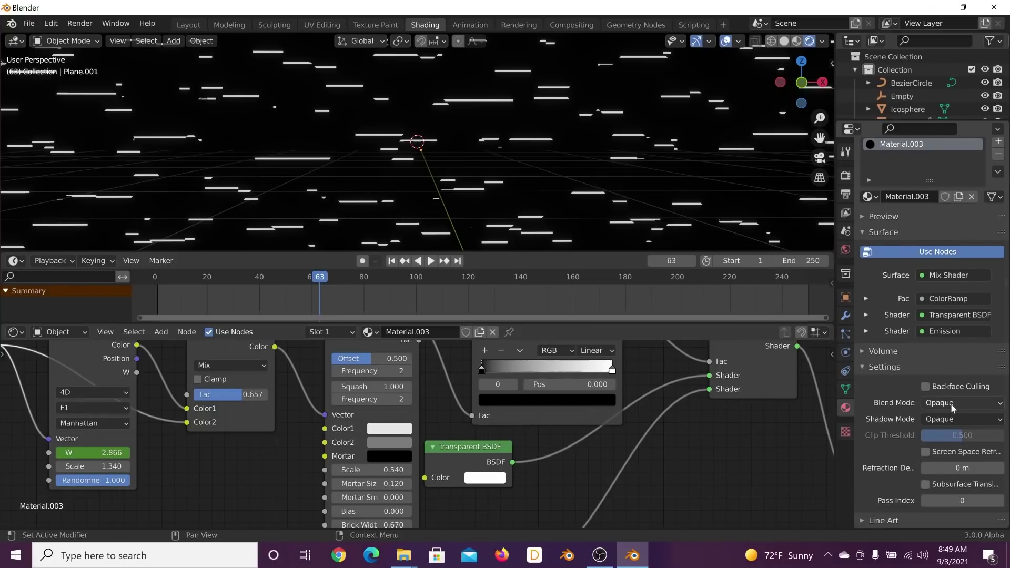
pyautogui.click(949, 403)
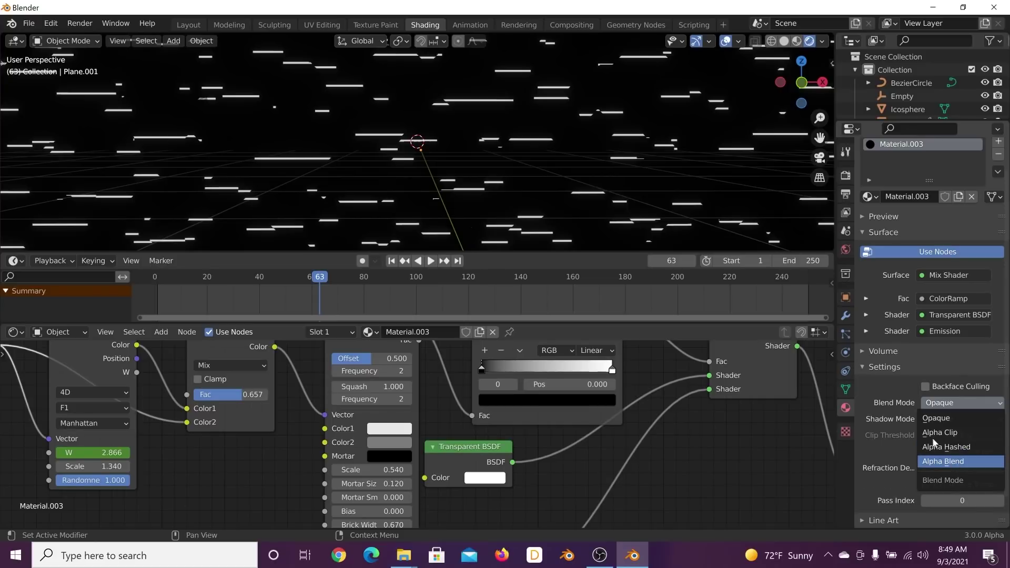
pyautogui.click(944, 461)
# Change the Emission node's color to light blue to match the plexus
pyautogui.moveTo(514, 150); pyautogui.dragTo(520, 150, button='middle')
pyautogui.scroll(-2, 526, 473)
pyautogui.moveTo(507, 432); pyautogui.dragTo(496, 346, button='middle')
pyautogui.click(473, 476)
pyautogui.click(520, 332)
pyautogui.moveTo(520, 332); pyautogui.dragTo(516, 329)
pyautogui.moveTo(537, 388); pyautogui.dragTo(394, 462, button='middle')
# Set the Brick Texture's scale to 1.070 to make the lines behind the plexus smaller
pyautogui.moveTo(522, 142); pyautogui.dragTo(519, 140, button='middle')
pyautogui.scroll(3, 519, 142)
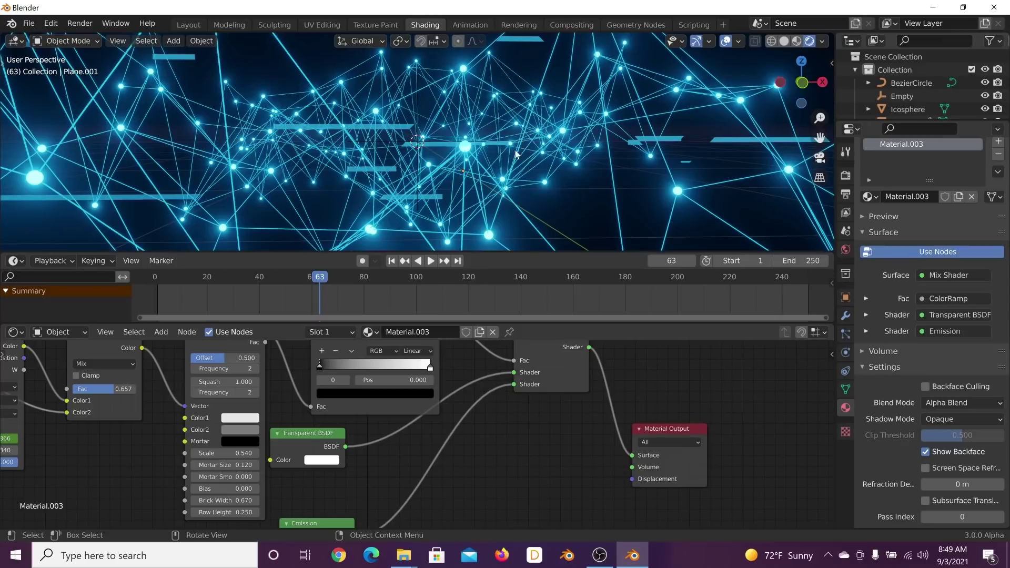
pyautogui.scroll(-3, 479, 182)
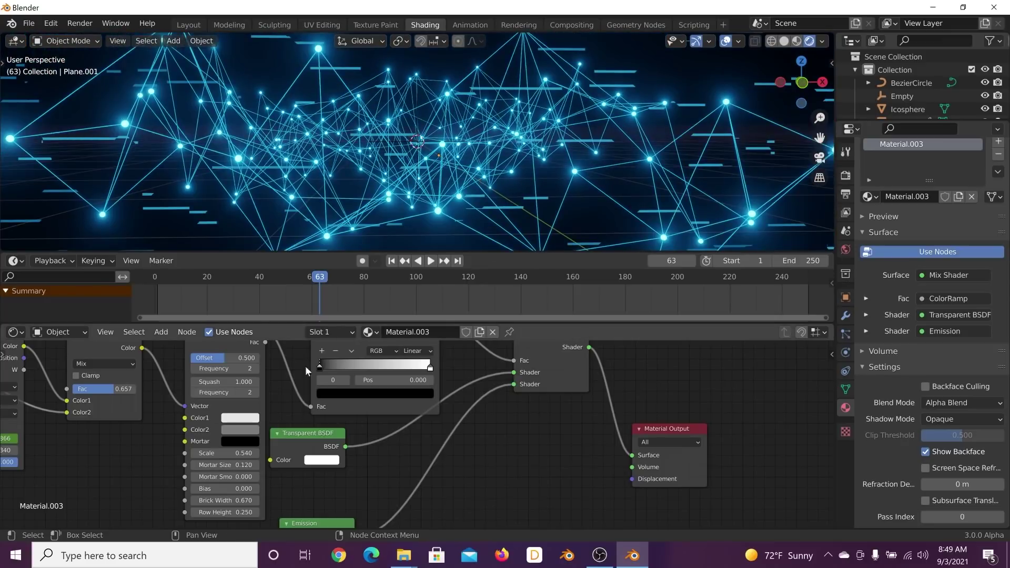
pyautogui.moveTo(225, 453); pyautogui.dragTo(251, 453)
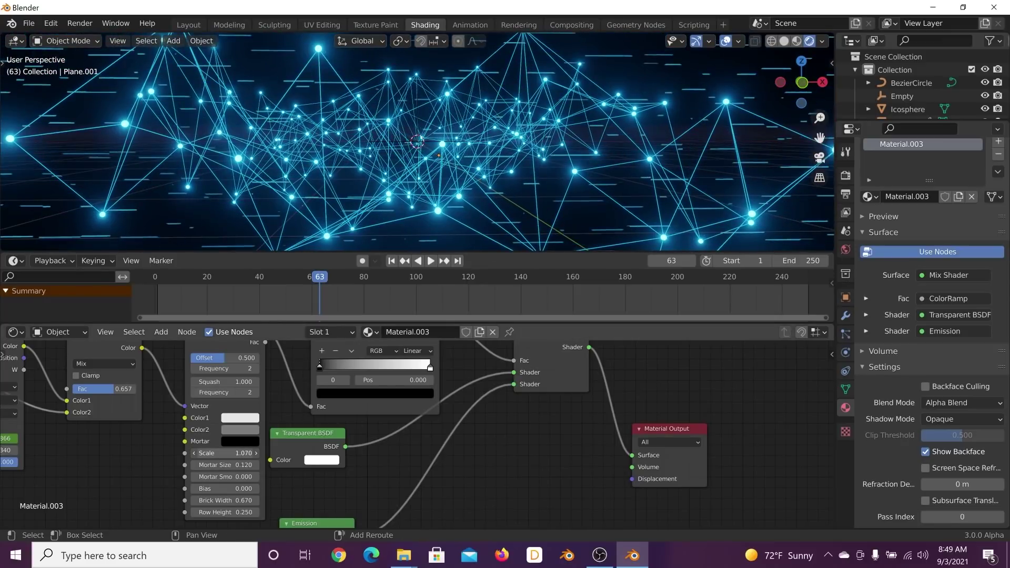
# Move the ColorRamp's black stop to position 0.365 and play the animation
pyautogui.scroll(3, 499, 447)
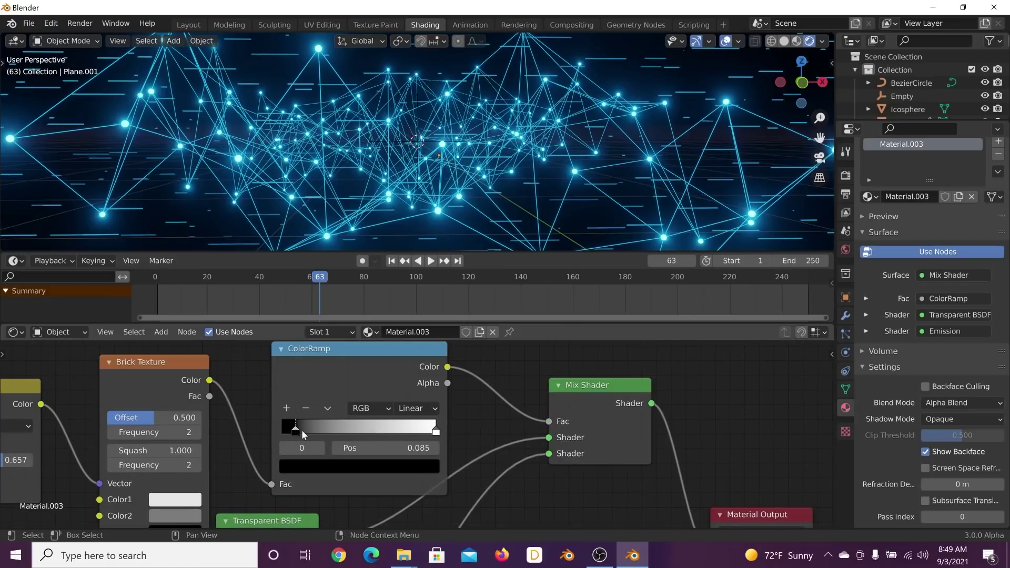
pyautogui.moveTo(347, 431); pyautogui.dragTo(342, 431)
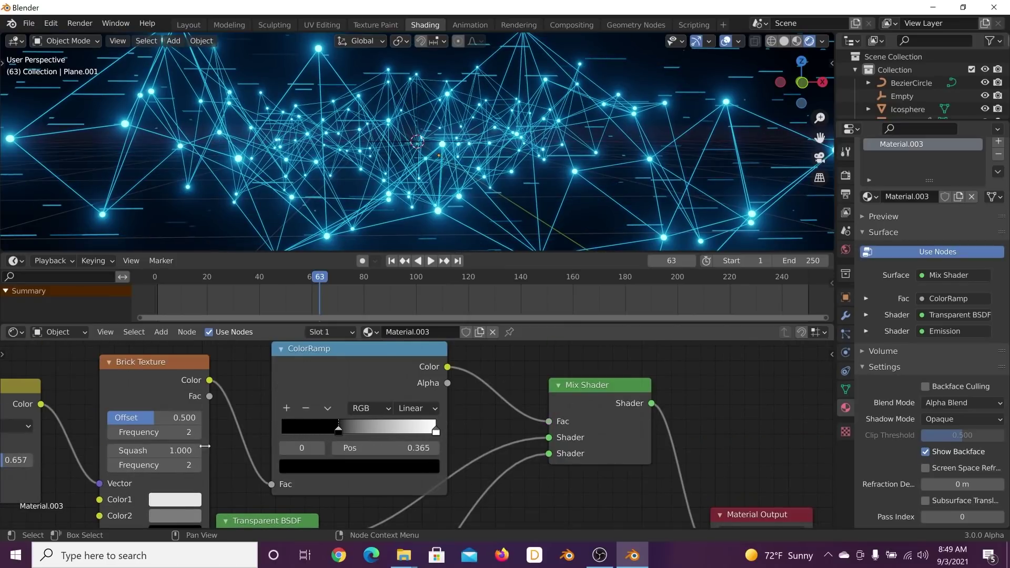
pyautogui.press('space')
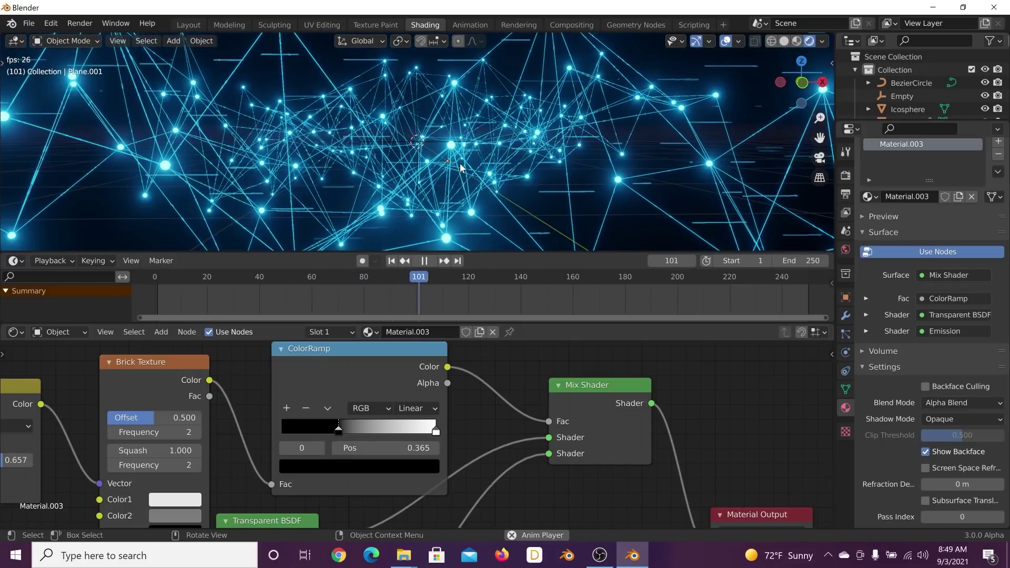
# Set the Brick Texture's scale to 1.700 and stop the animation playback
pyautogui.moveTo(219, 472); pyautogui.dragTo(226, 431, button='middle')
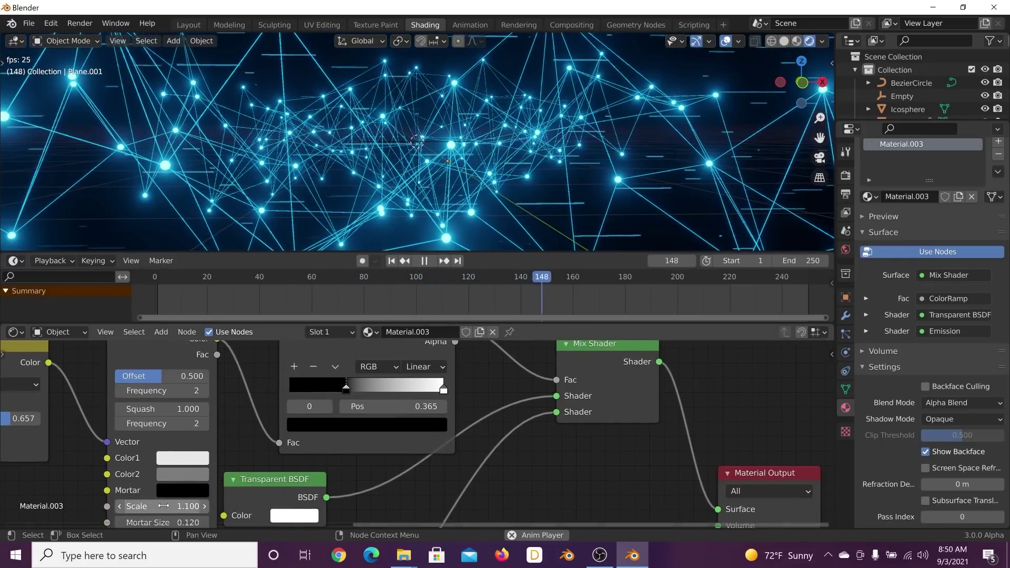
pyautogui.press('space')
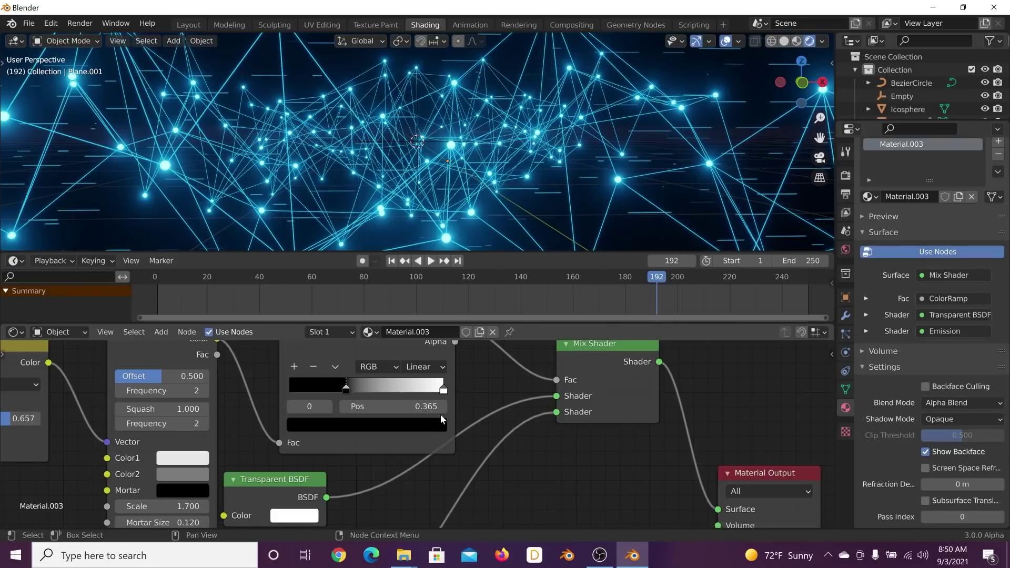
# Darken the ColorRamp's white stop to grey 7C7C7C to dim the lines on the background plane
pyautogui.click(443, 390)
pyautogui.click(429, 423)
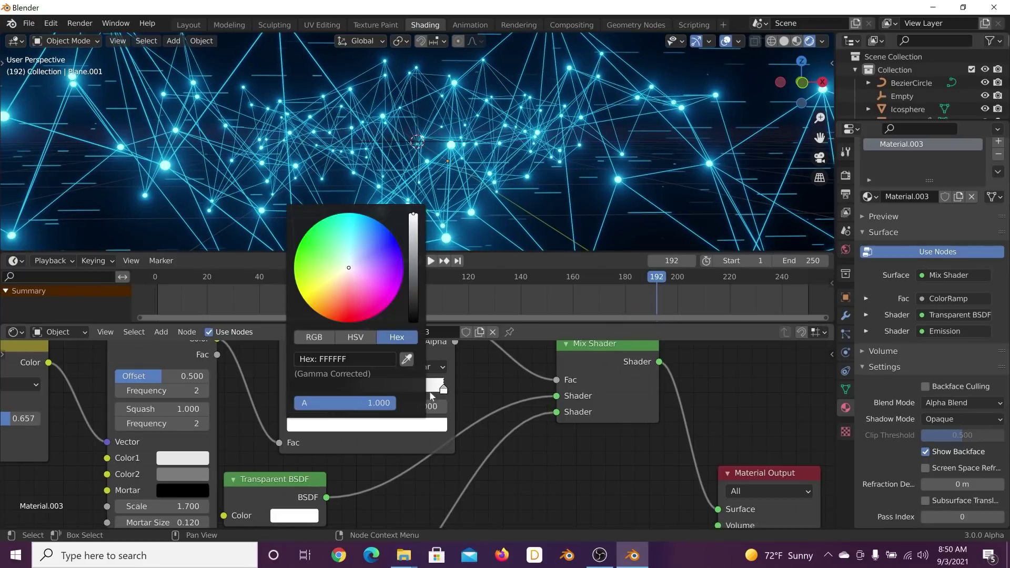
pyautogui.moveTo(414, 226); pyautogui.dragTo(413, 269)
pyautogui.moveTo(605, 153); pyautogui.dragTo(579, 153, button='middle')
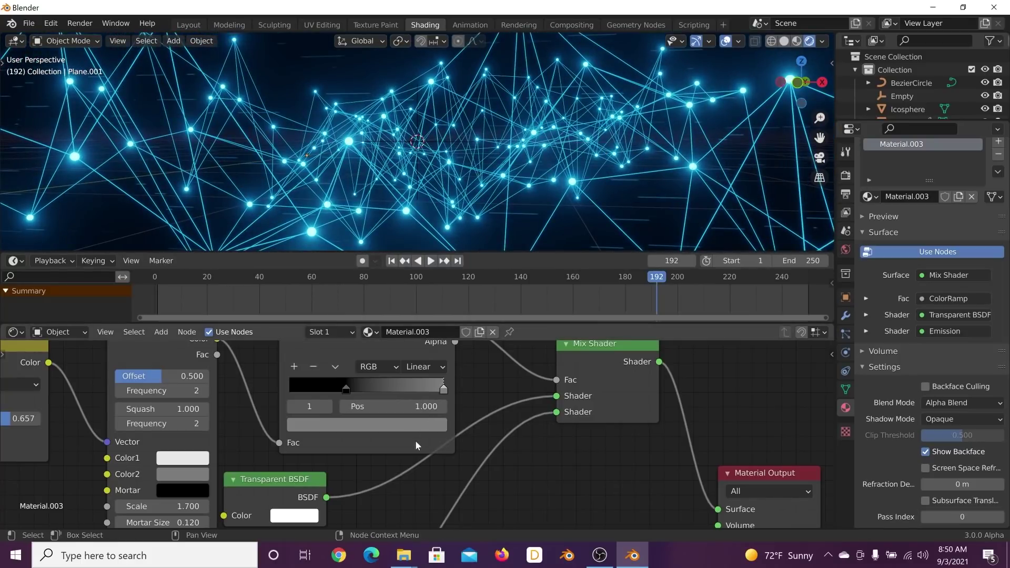
pyautogui.moveTo(414, 440); pyautogui.dragTo(477, 351, button='middle')
pyautogui.moveTo(385, 446); pyautogui.dragTo(413, 374, button='middle')
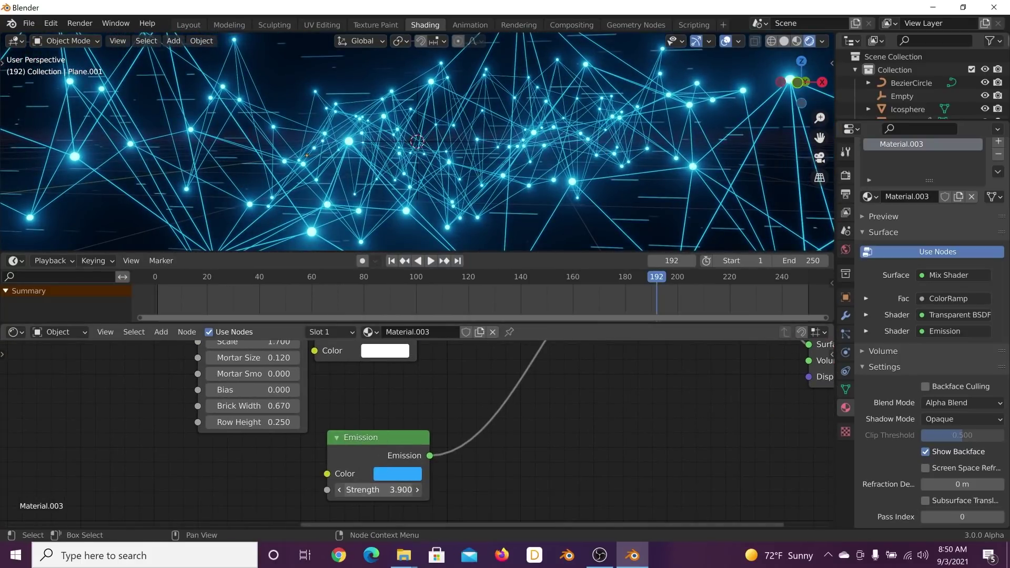
pyautogui.moveTo(394, 226); pyautogui.dragTo(422, 228, button='middle')
pyautogui.moveTo(397, 383); pyautogui.dragTo(382, 478, button='middle')
pyautogui.scroll(-1, 416, 375)
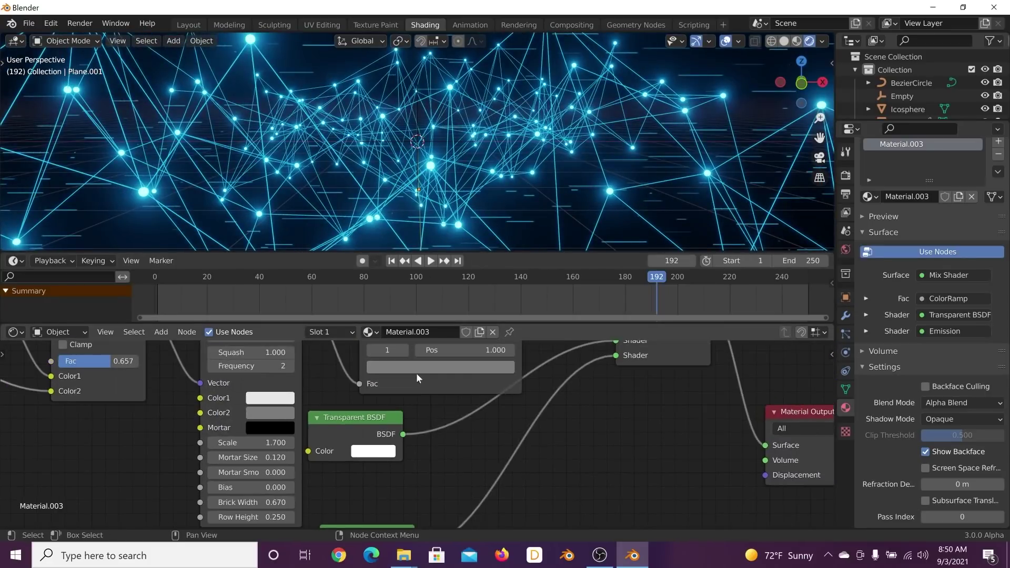
pyautogui.click(440, 371)
pyautogui.moveTo(483, 223)
pyautogui.mouseDown()
pyautogui.moveTo(482, 272)
pyautogui.moveTo(483, 223)
pyautogui.mouseUp()
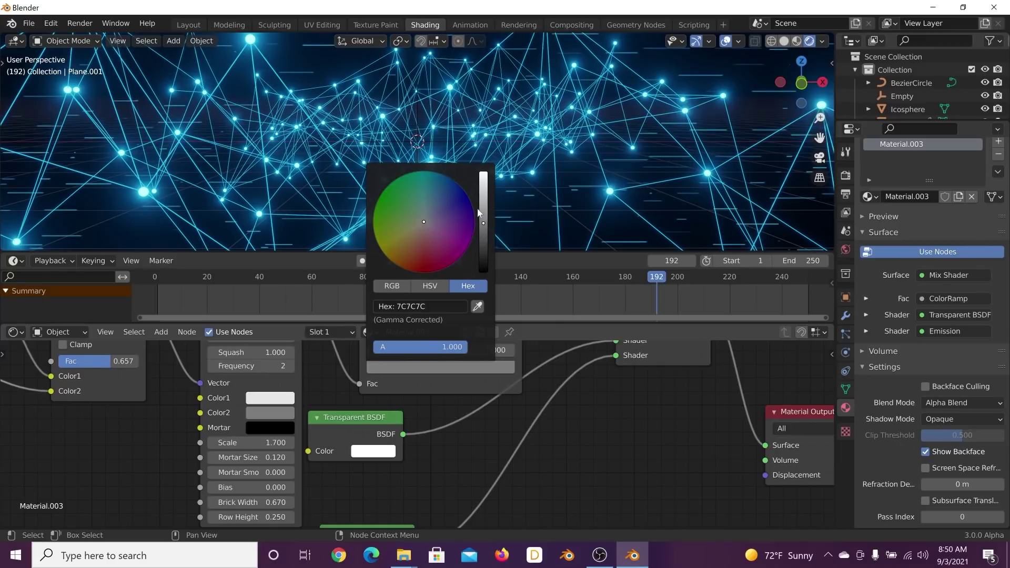
# Merge the timeline area into the shader editor and display the World's shader nodes
pyautogui.moveTo(508, 124); pyautogui.dragTo(451, 120, button='middle')
pyautogui.scroll(-3, 488, 145)
pyautogui.scroll(-4, 325, 153)
pyautogui.scroll(5, 455, 137)
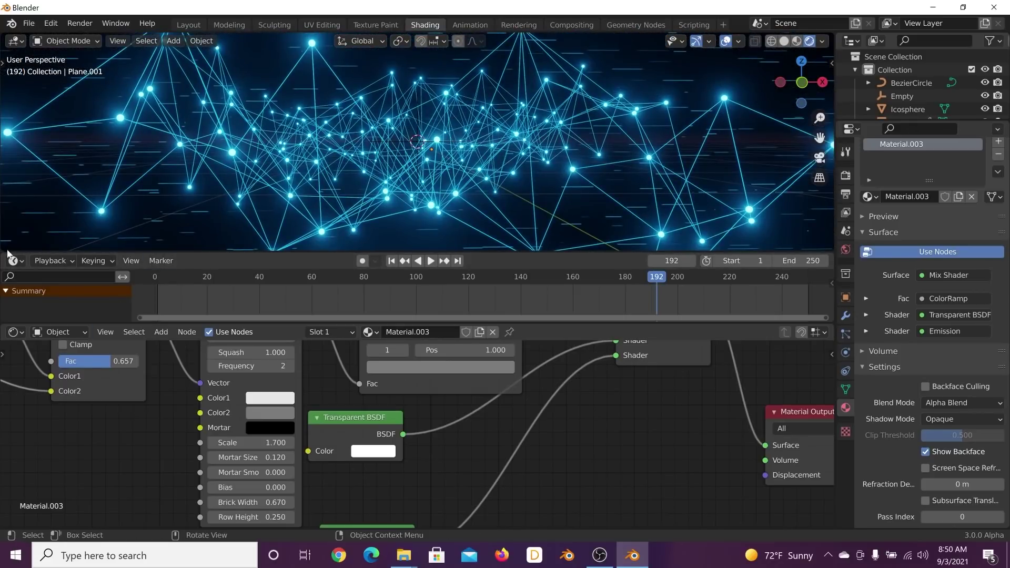
pyautogui.moveTo(4, 247); pyautogui.dragTo(63, 241)
pyautogui.click(55, 248)
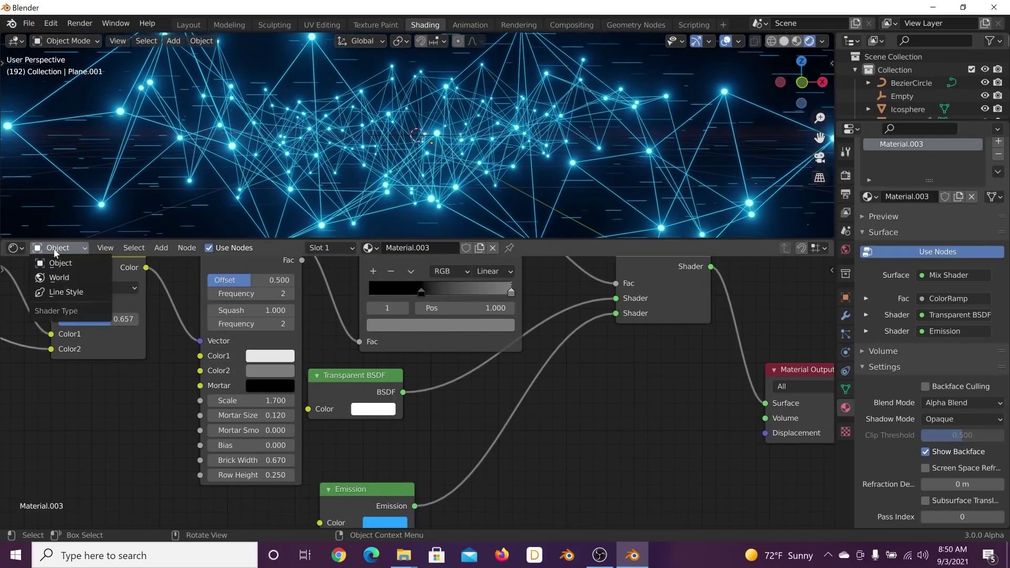
pyautogui.click(59, 277)
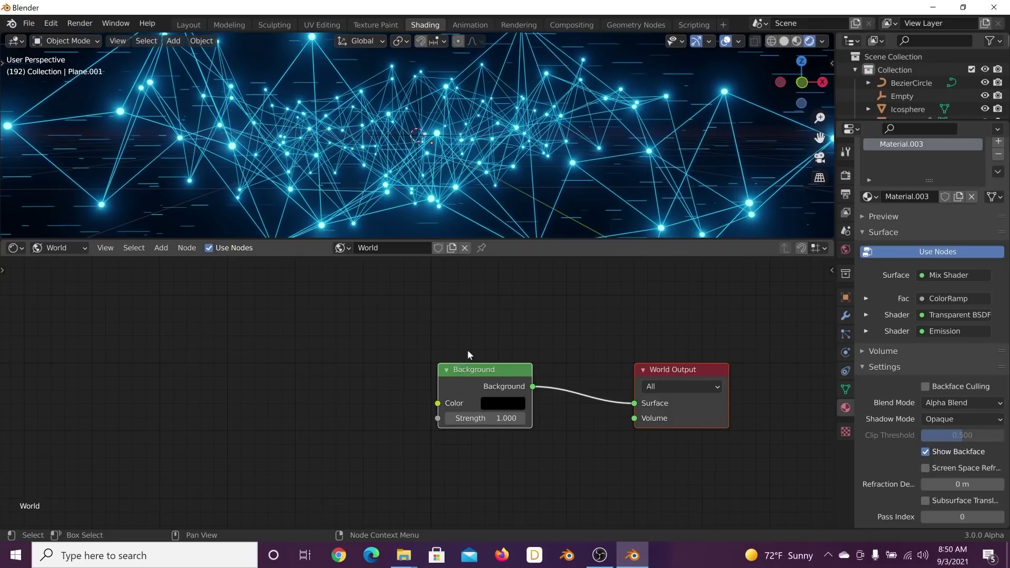
# Examine the arrangement of the plexus meshes and the background plane from several angles
pyautogui.moveTo(485, 137); pyautogui.dragTo(652, 184, button='middle')
pyautogui.scroll(-5, 425, 176)
pyautogui.click(253, 150)
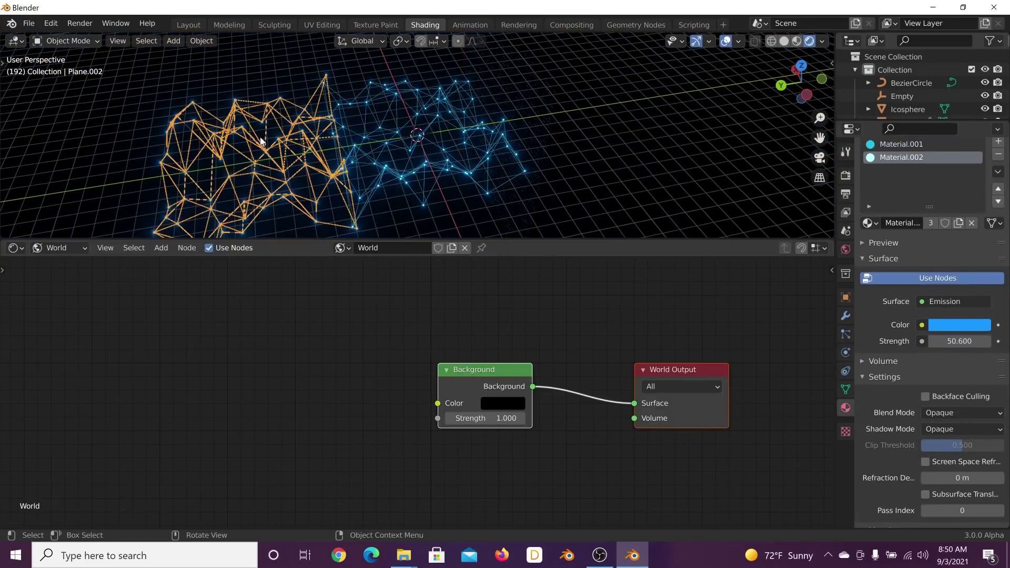
pyautogui.click(368, 164)
pyautogui.moveTo(379, 158); pyautogui.dragTo(405, 71, button='middle')
pyautogui.scroll(5, 438, 147)
pyautogui.moveTo(437, 147); pyautogui.dragTo(465, 139, button='middle')
pyautogui.click(619, 134)
pyautogui.scroll(2, 583, 106)
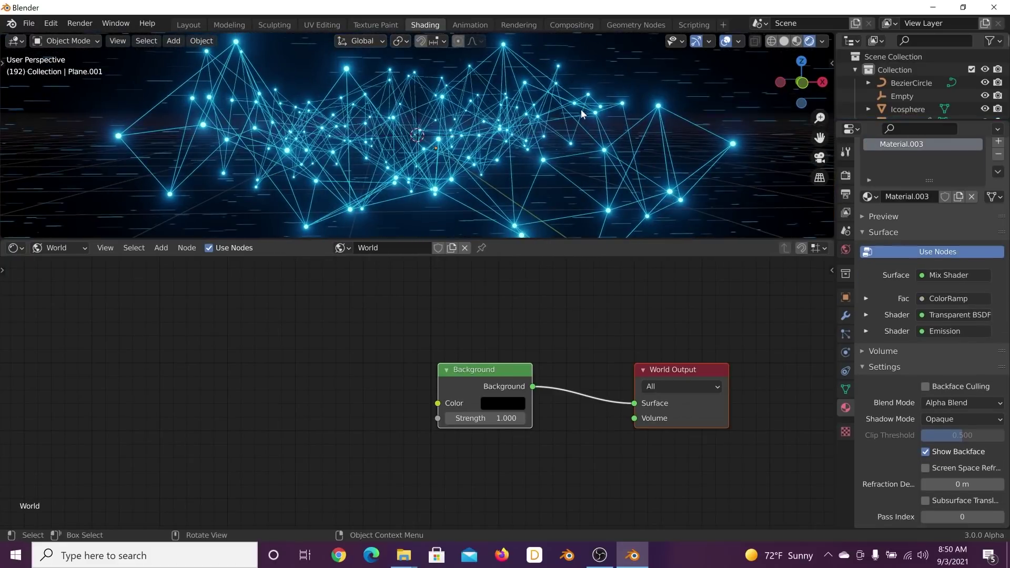
# Add a Principled Volume node, connect it to the World Output's Volume, and set its density to 0.140
pyautogui.hotkey('shift', 'a')
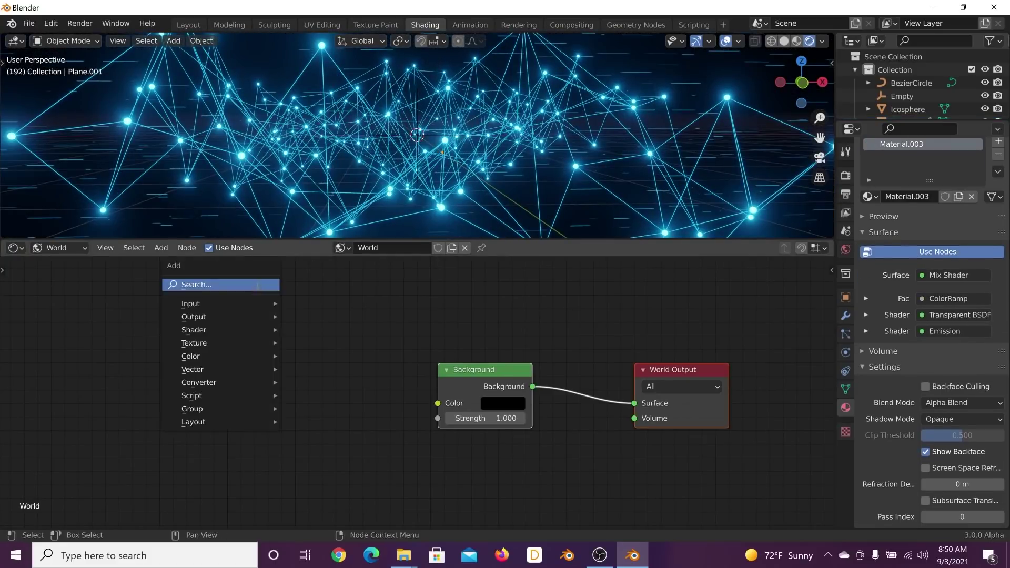
pyautogui.click(258, 286)
pyautogui.write('vl')
pyautogui.press('BackSpace')
pyautogui.press('BackSpace')
pyautogui.write('vol')
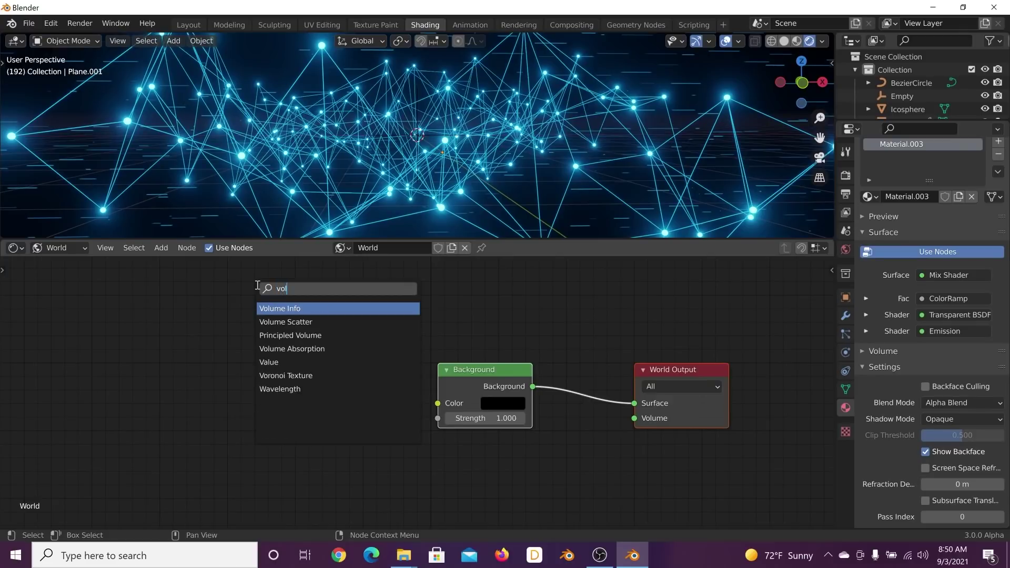
pyautogui.click(291, 335)
pyautogui.click(426, 349)
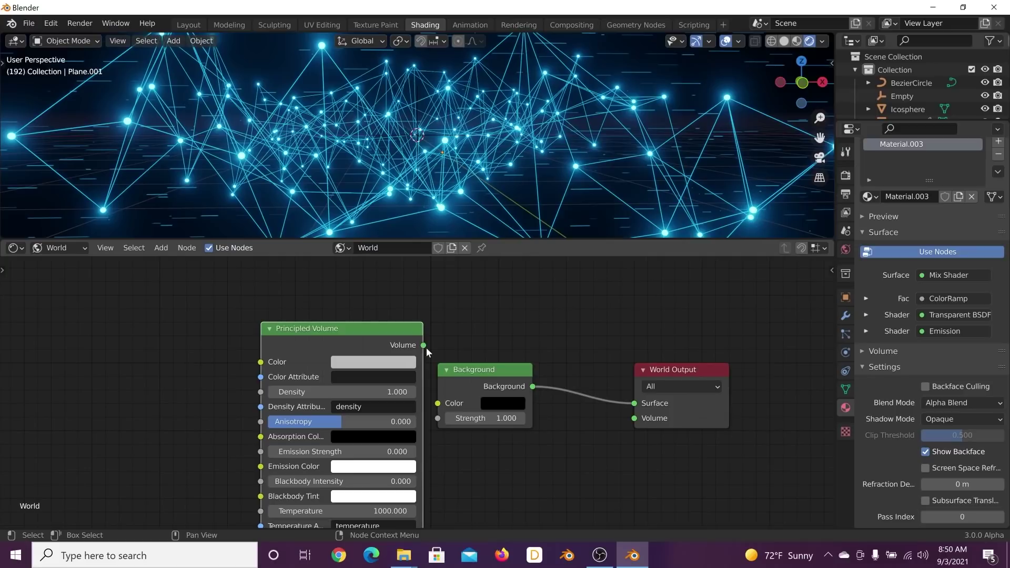
pyautogui.moveTo(641, 421); pyautogui.dragTo(642, 421)
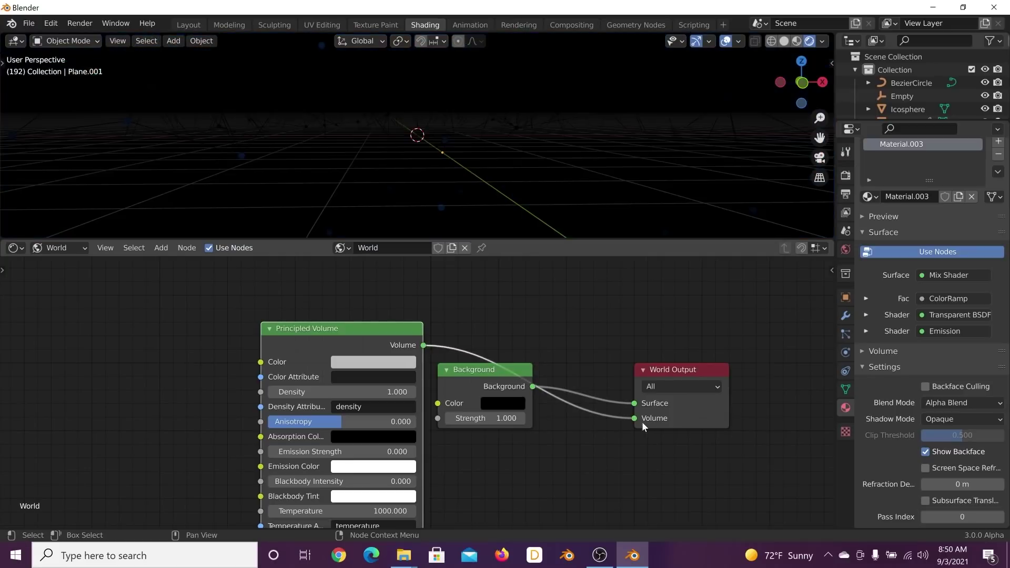
pyautogui.moveTo(392, 392)
pyautogui.mouseDown()
pyautogui.moveTo(340, 391)
pyautogui.moveTo(400, 392)
pyautogui.moveTo(374, 392)
pyautogui.mouseUp()
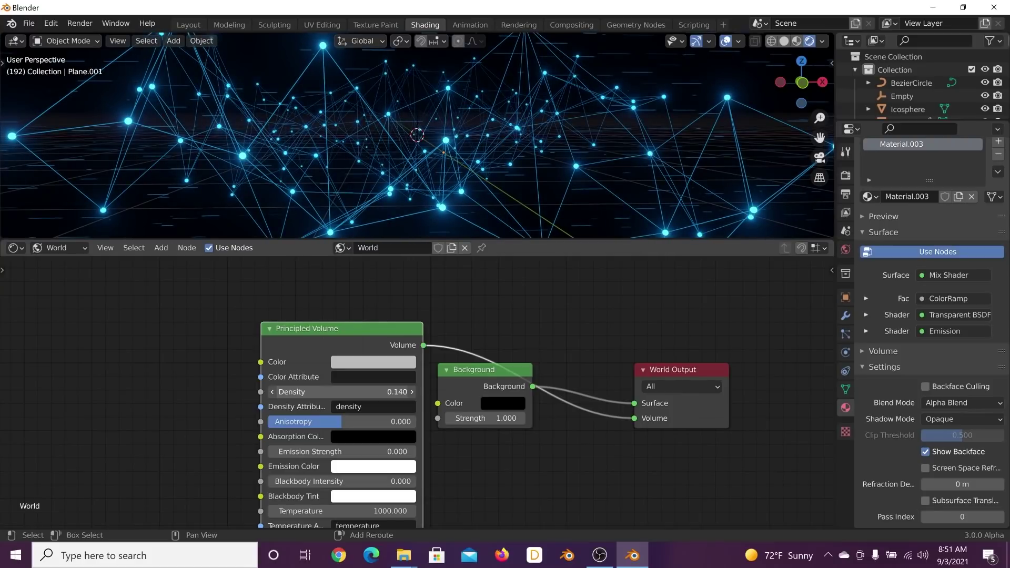
pyautogui.moveTo(485, 140); pyautogui.dragTo(495, 144, button='middle')
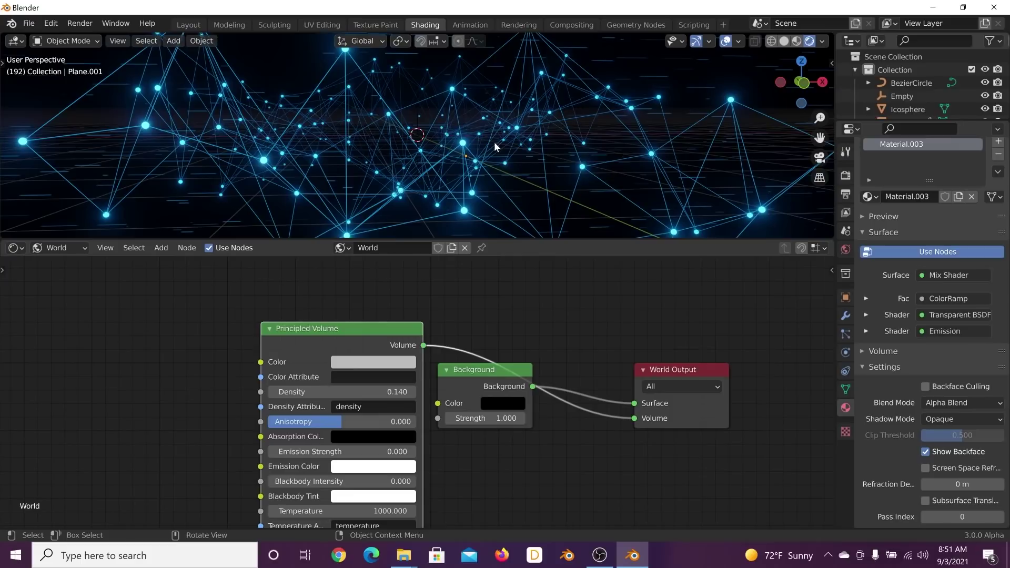
# Switch to the Layout workspace in rendered shading and hide the viewport overlays and gizmos
pyautogui.click(188, 25)
pyautogui.click(810, 58)
pyautogui.scroll(5, 666, 218)
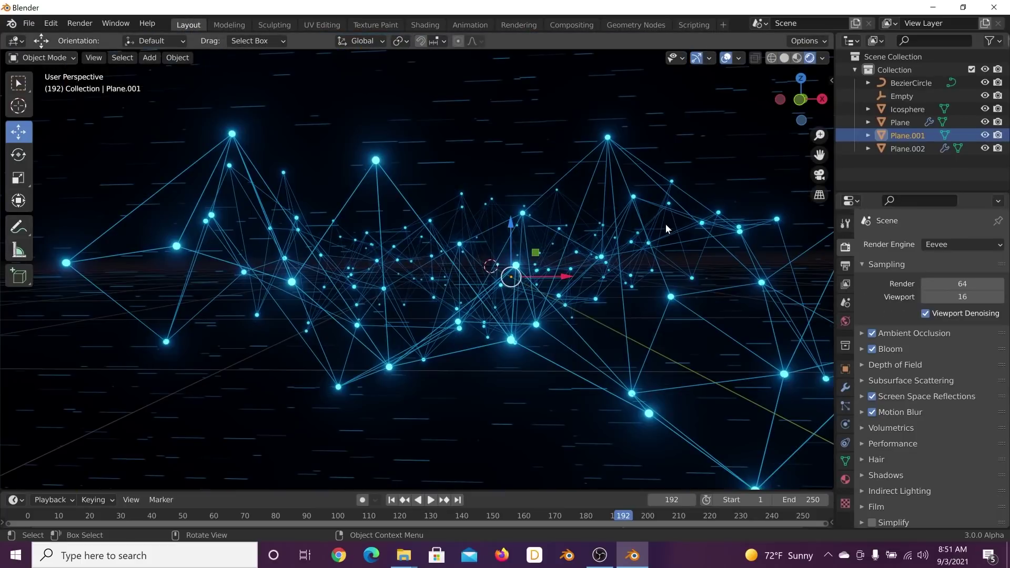
pyautogui.moveTo(665, 223)
pyautogui.mouseDown(button='middle')
pyautogui.moveTo(610, 264)
pyautogui.moveTo(610, 249)
pyautogui.moveTo(561, 251)
pyautogui.mouseUp(button='middle')
pyautogui.scroll(1, 561, 251)
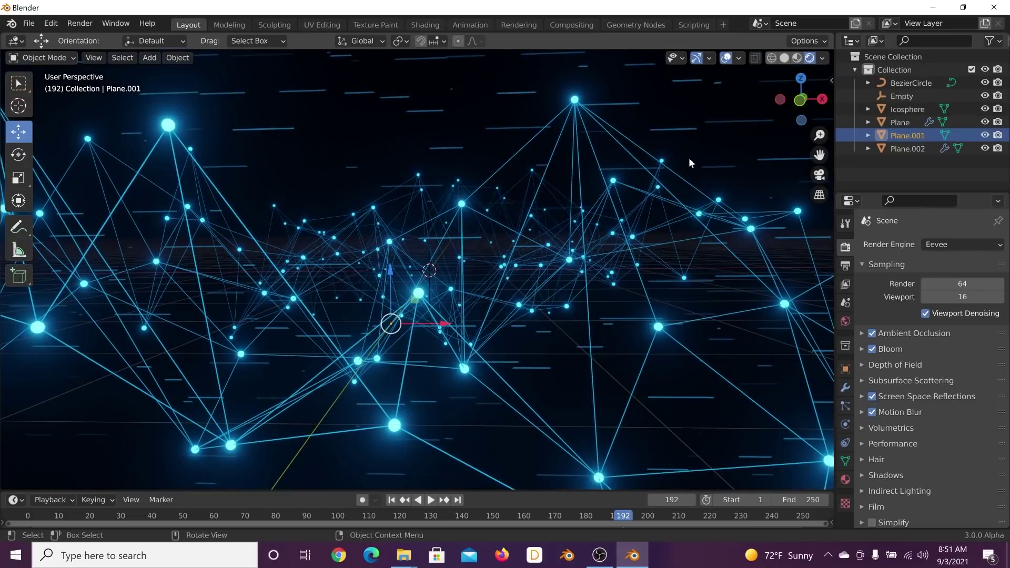
pyautogui.click(726, 57)
pyautogui.click(695, 58)
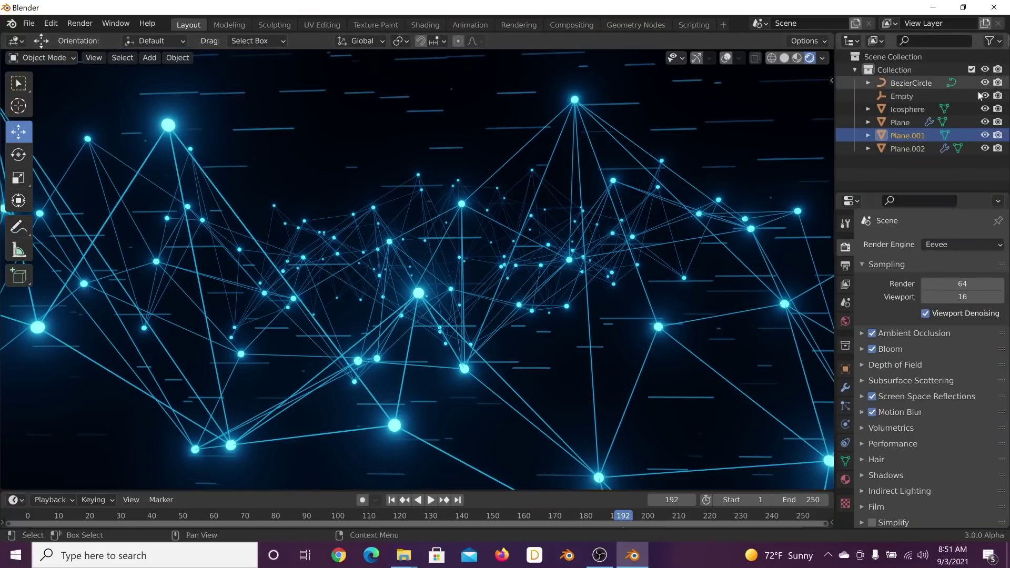
# At frame 1, set the Empty's rotation to 0° on X and 29.9° on Y, and keyframe the X rotation
pyautogui.click(902, 98)
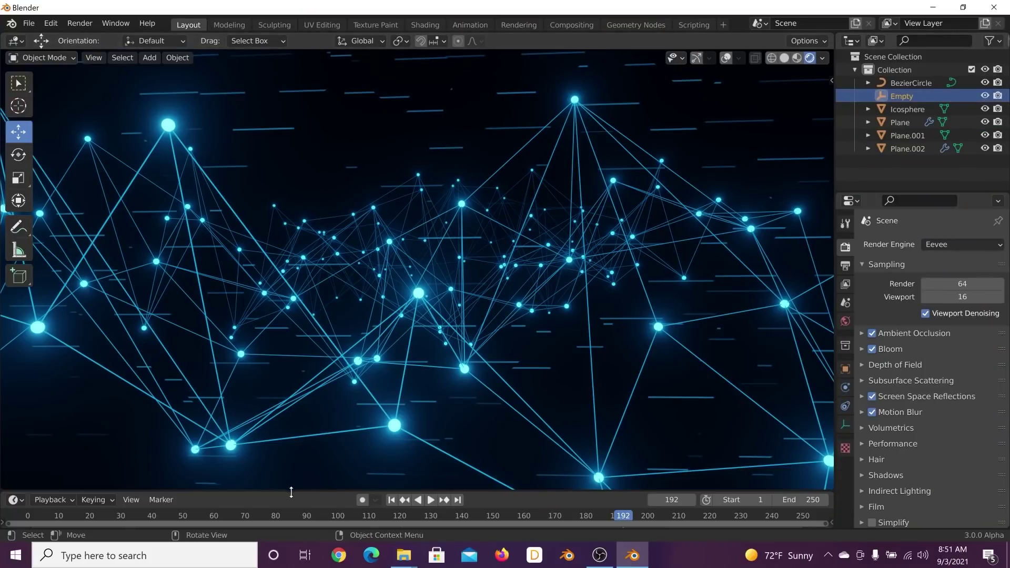
pyautogui.moveTo(279, 491); pyautogui.dragTo(284, 444)
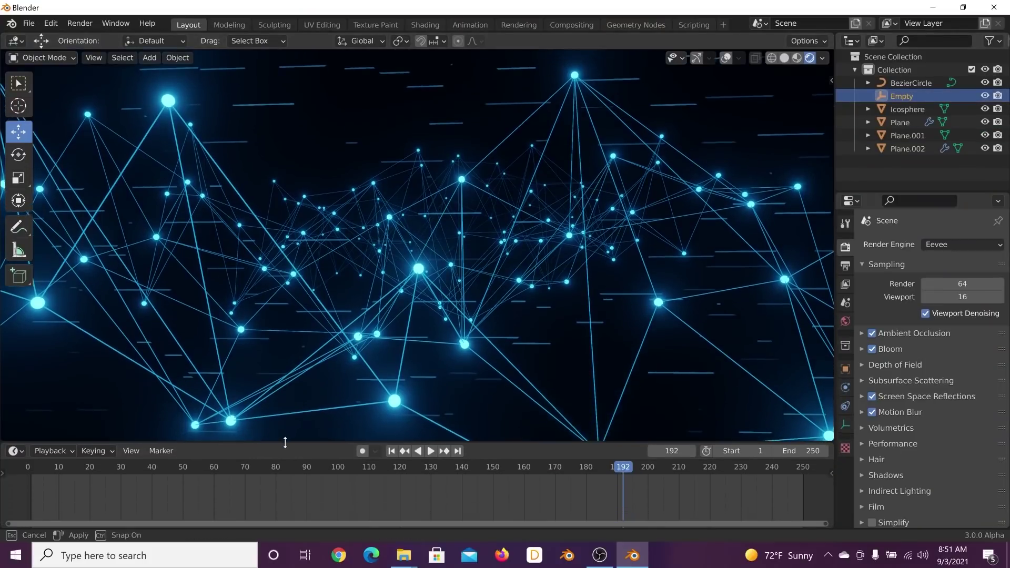
pyautogui.click(391, 451)
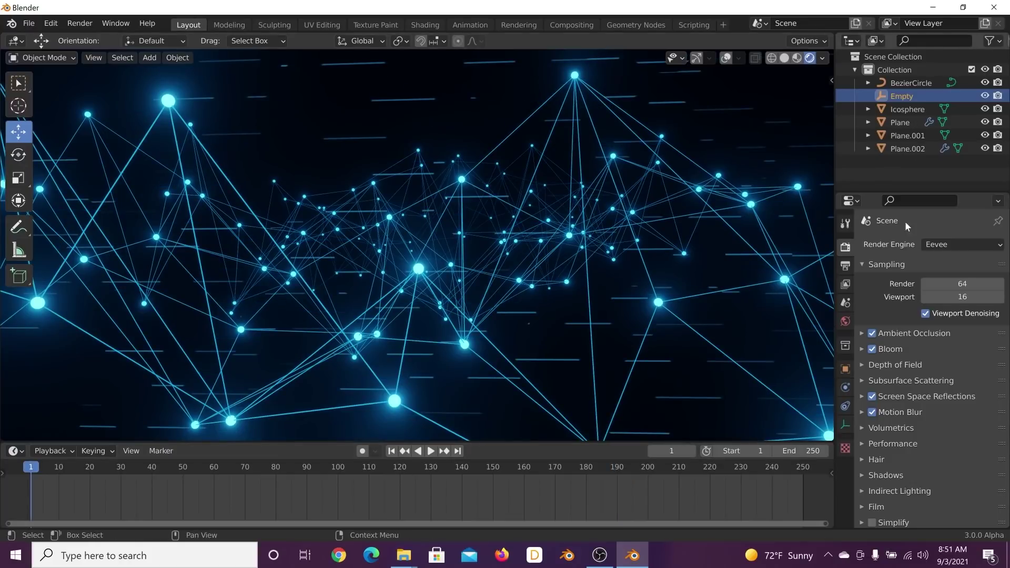
pyautogui.click(846, 370)
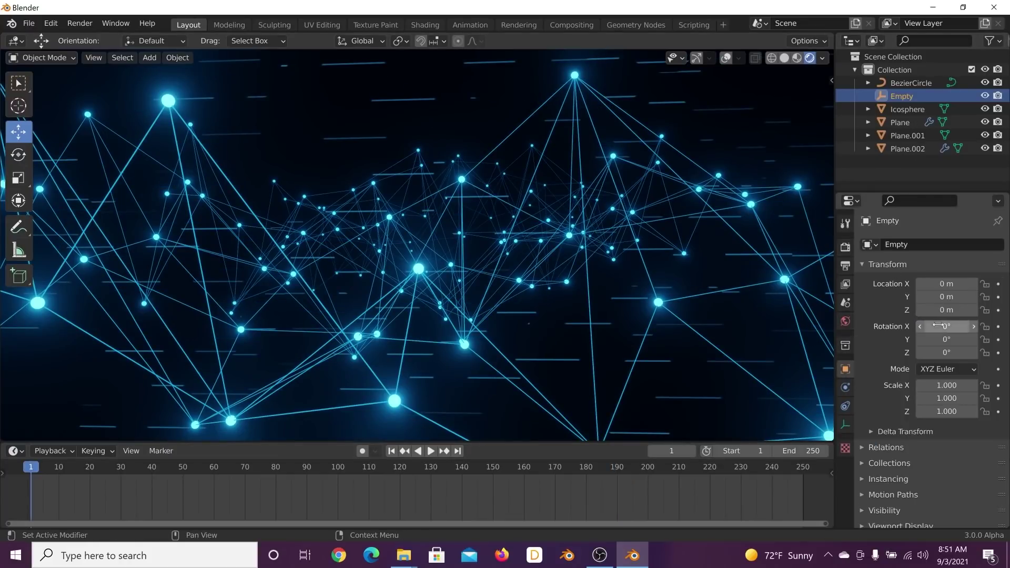
pyautogui.moveTo(939, 341); pyautogui.dragTo(981, 327)
pyautogui.click(946, 327)
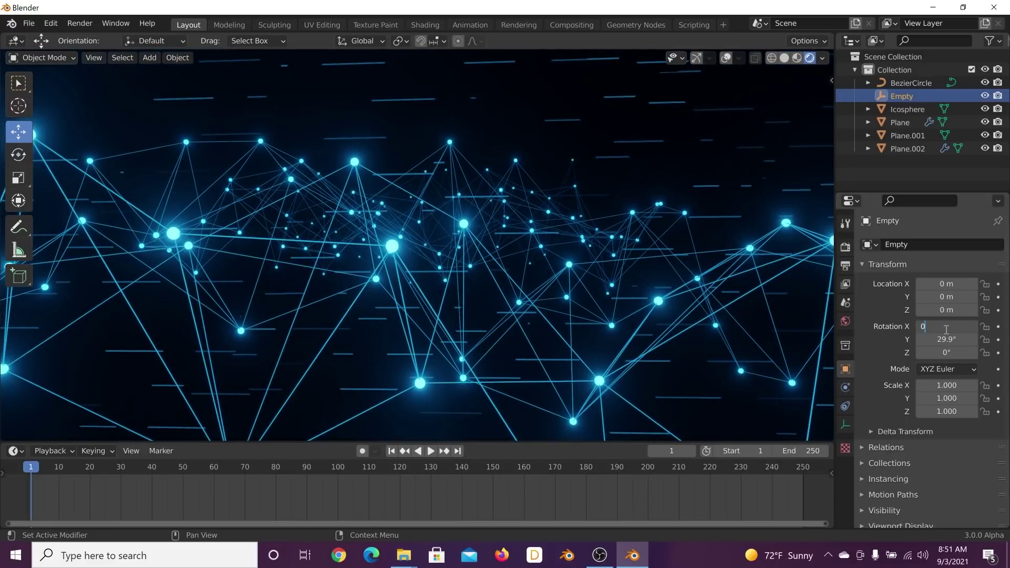
pyautogui.write('0')
pyautogui.press('Return')
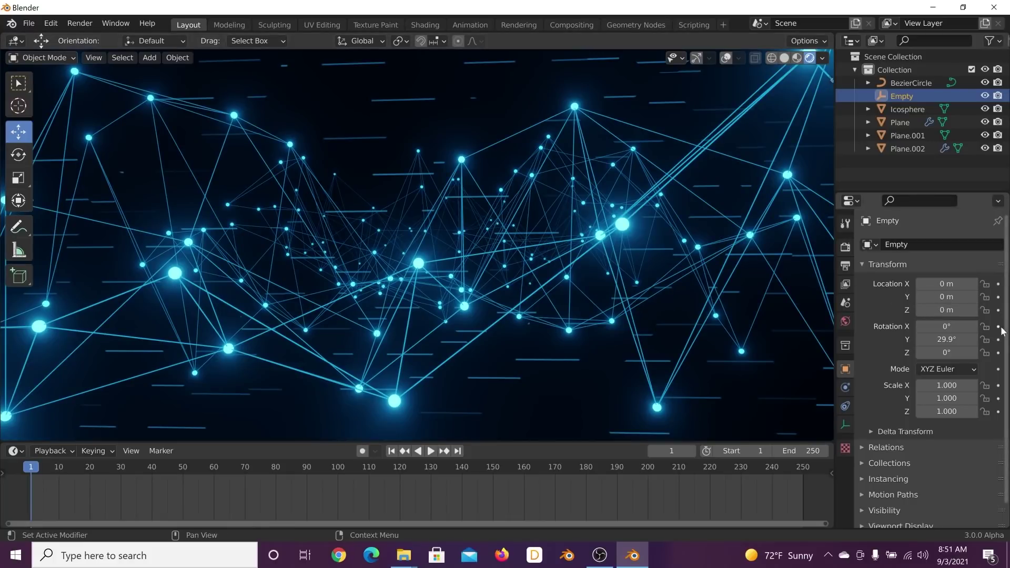
# Keyframe the Empty's X rotation at 135° on frame 250 and play the animation
pyautogui.click(457, 451)
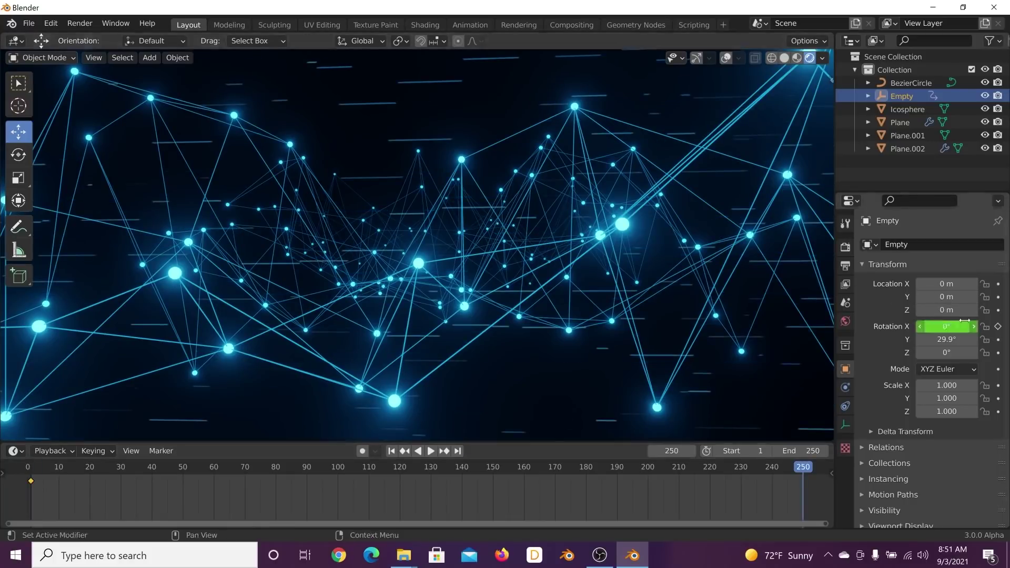
pyautogui.moveTo(946, 326); pyautogui.dragTo(982, 326)
pyautogui.click(998, 326)
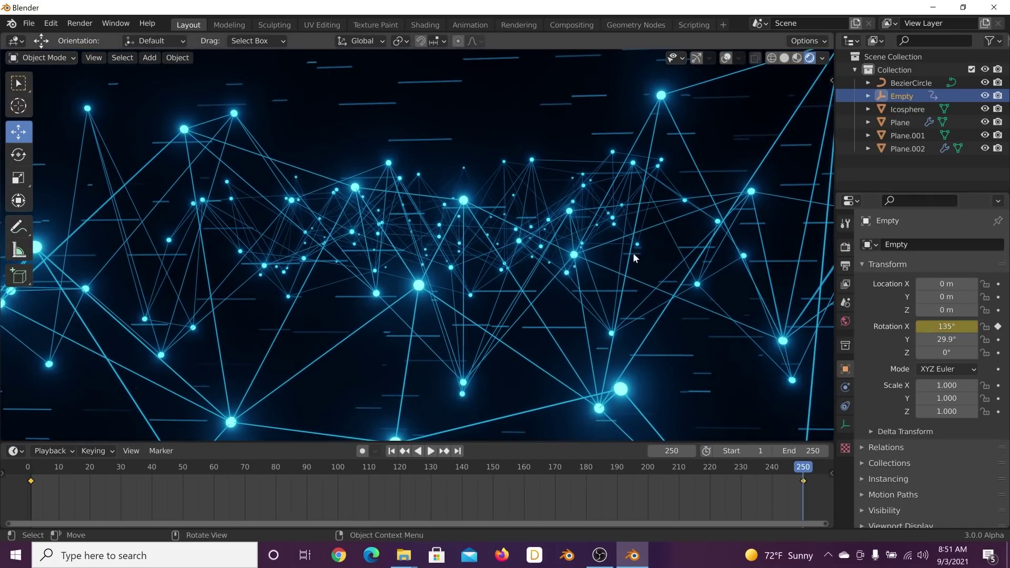
pyautogui.press('space')
pyautogui.press('space')
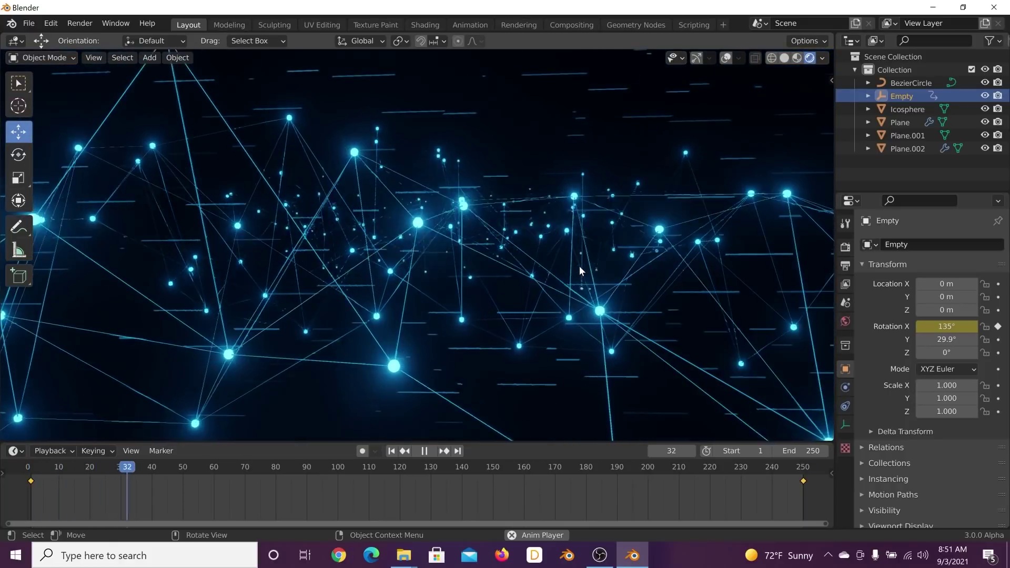
# Add a camera to the scene while in the front view with solid shading
pyautogui.click(784, 58)
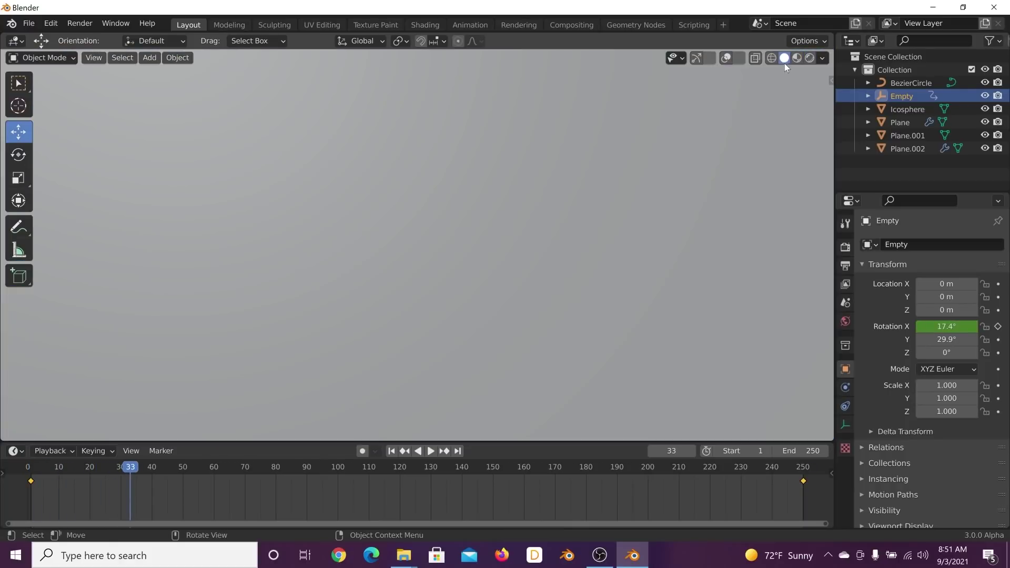
pyautogui.press('`')
pyautogui.click(460, 165)
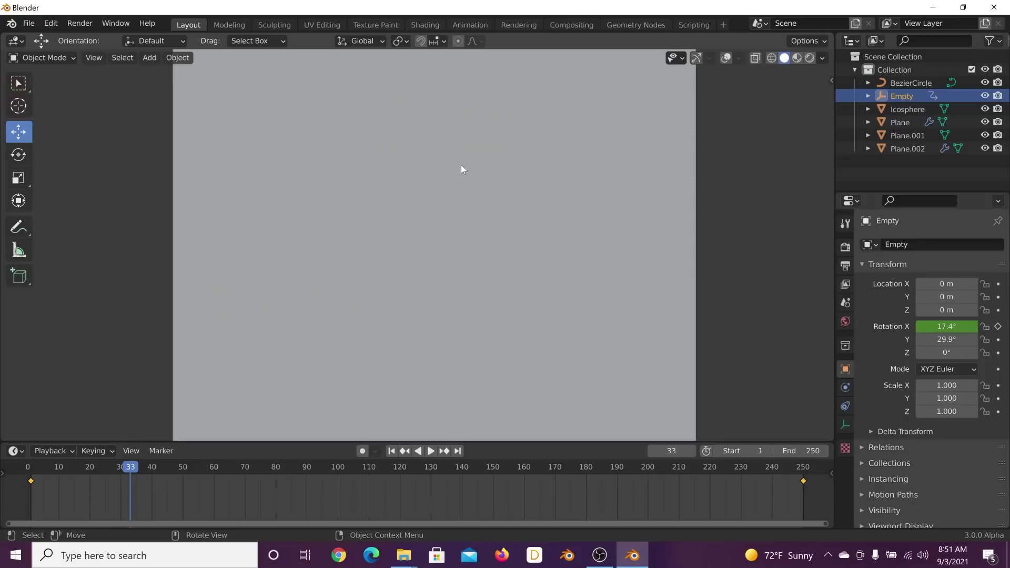
pyautogui.hotkey('shift', 'a')
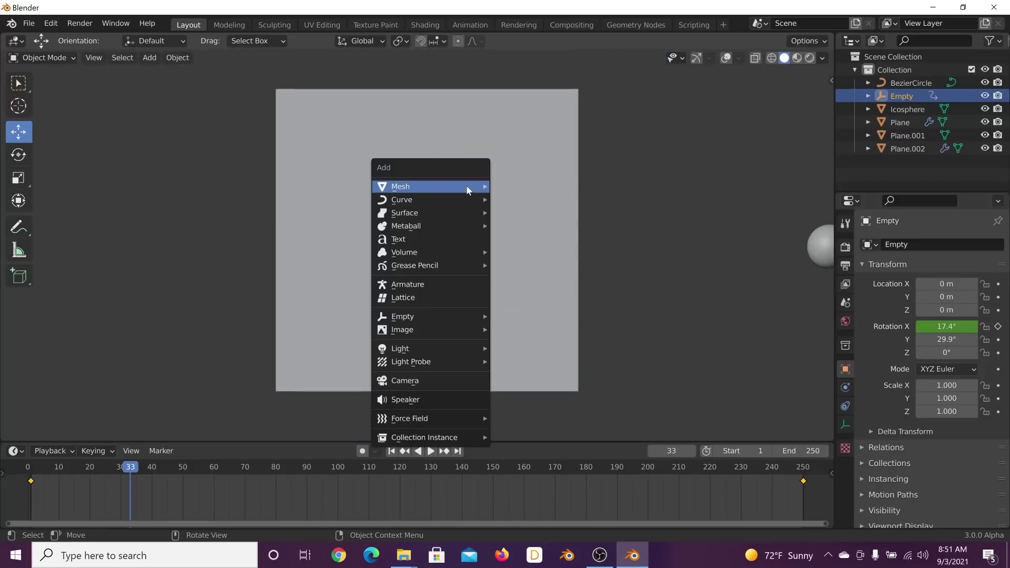
pyautogui.click(418, 379)
# Restore the overlays and gizmos, move the camera to -9.5709 m on Y, and look through it
pyautogui.moveTo(458, 259); pyautogui.dragTo(419, 241, button='middle')
pyautogui.click(725, 58)
pyautogui.click(696, 58)
pyautogui.moveTo(631, 82); pyautogui.dragTo(429, 245, button='middle')
pyautogui.moveTo(399, 242); pyautogui.dragTo(196, 232)
pyautogui.press('KP_0')
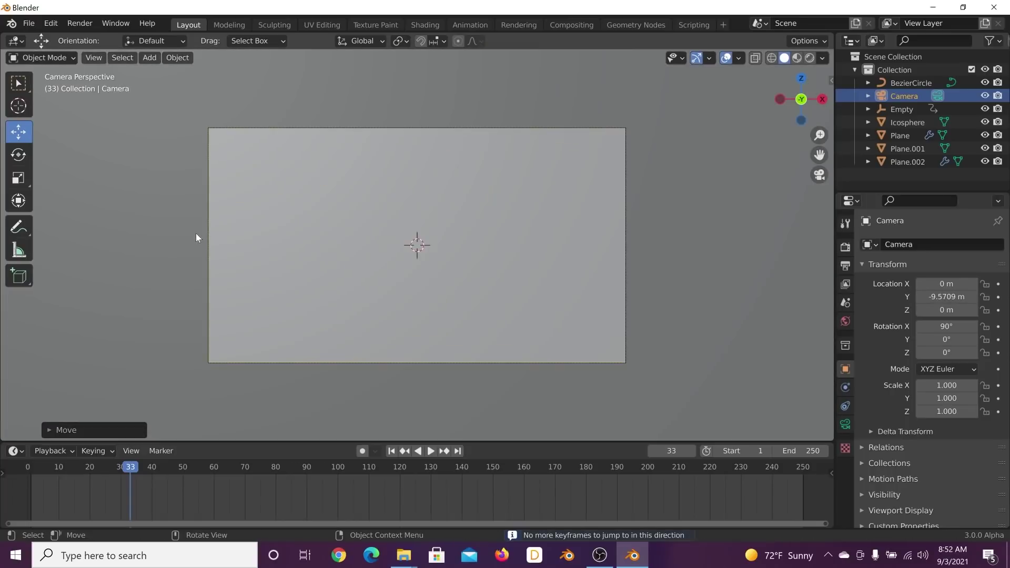
# Pull the camera farther back in rendered shading so that more of the plexus fits the frame
pyautogui.click(809, 58)
pyautogui.scroll(2, 589, 220)
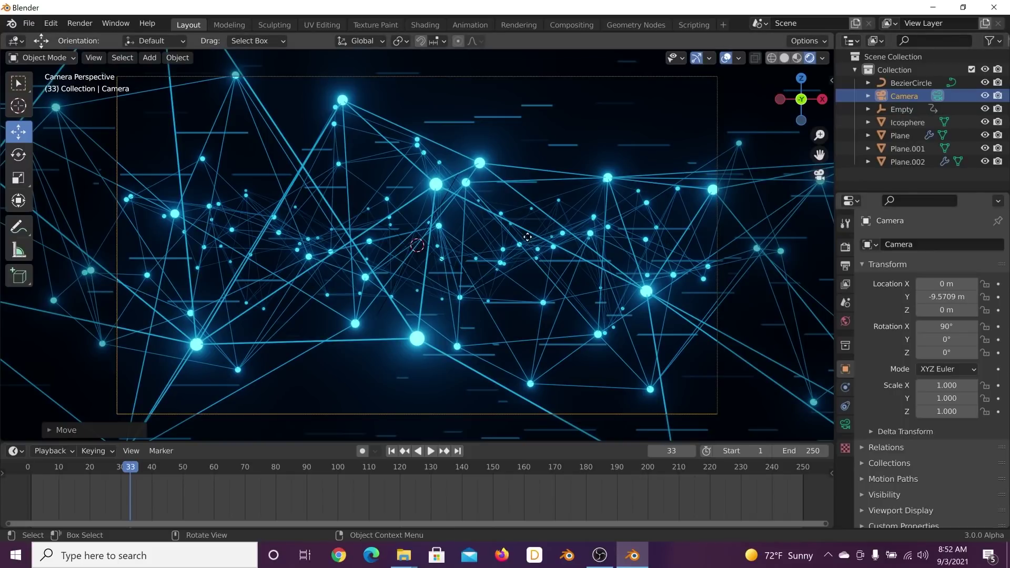
pyautogui.click(544, 296)
# Set the front plexus plane's Displace strength to 6.380 and its Decimate ratio to 0.0912
pyautogui.click(545, 295)
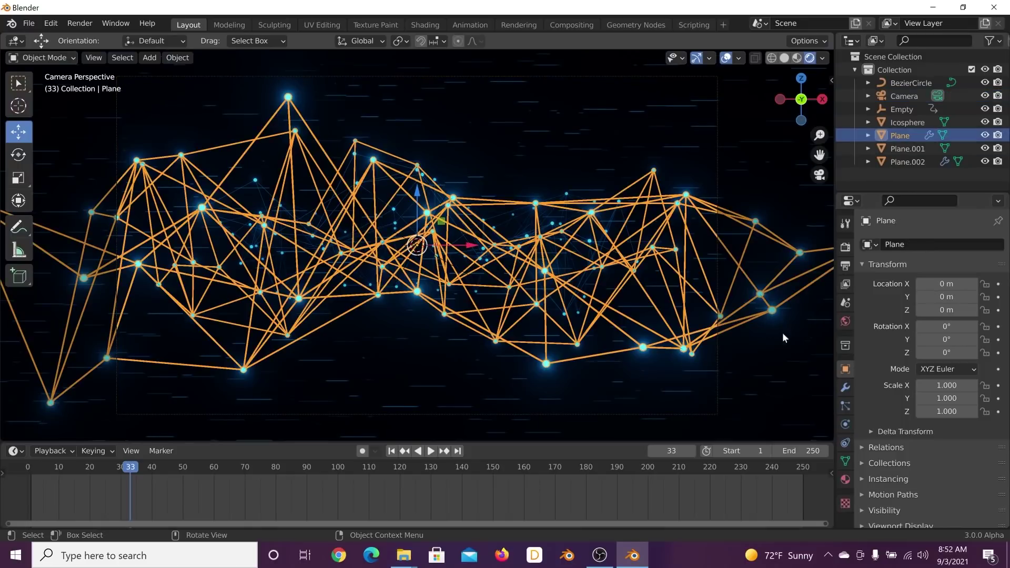
pyautogui.click(844, 388)
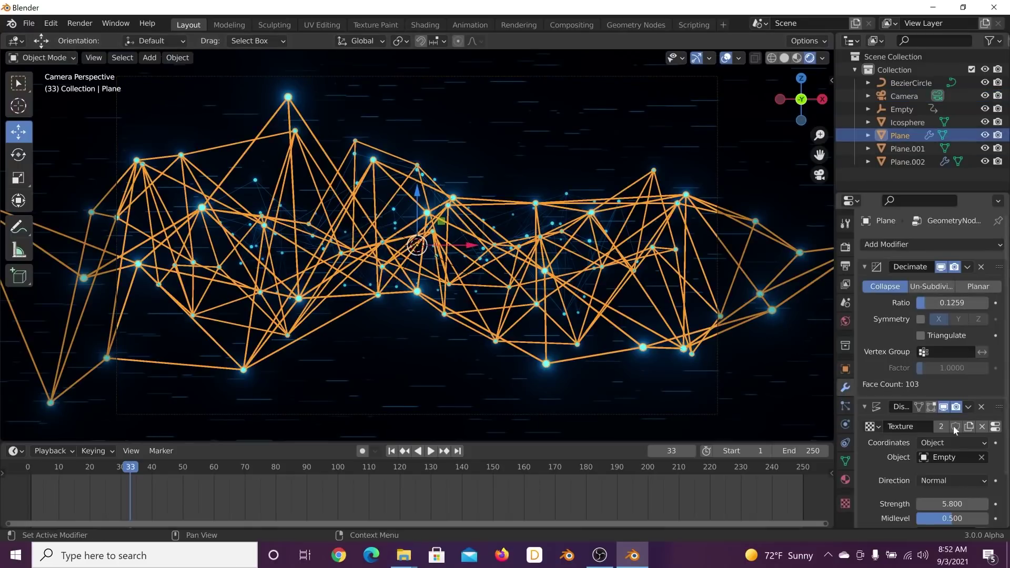
pyautogui.moveTo(952, 504); pyautogui.dragTo(982, 504)
pyautogui.moveTo(925, 302); pyautogui.dragTo(923, 303)
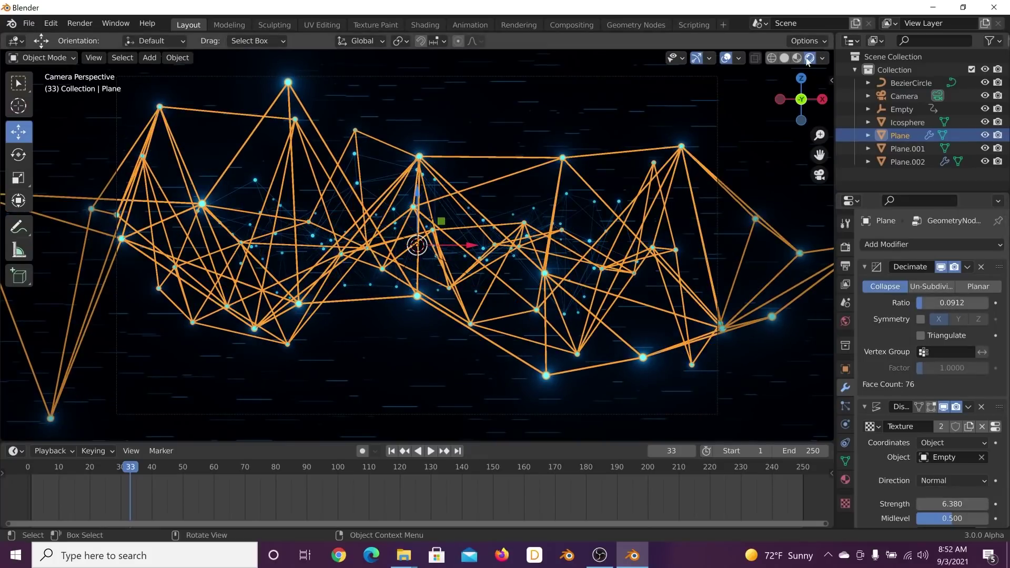
# Hide the viewport overlays and preview the plexus animation through the camera
pyautogui.click(725, 58)
pyautogui.press('space')
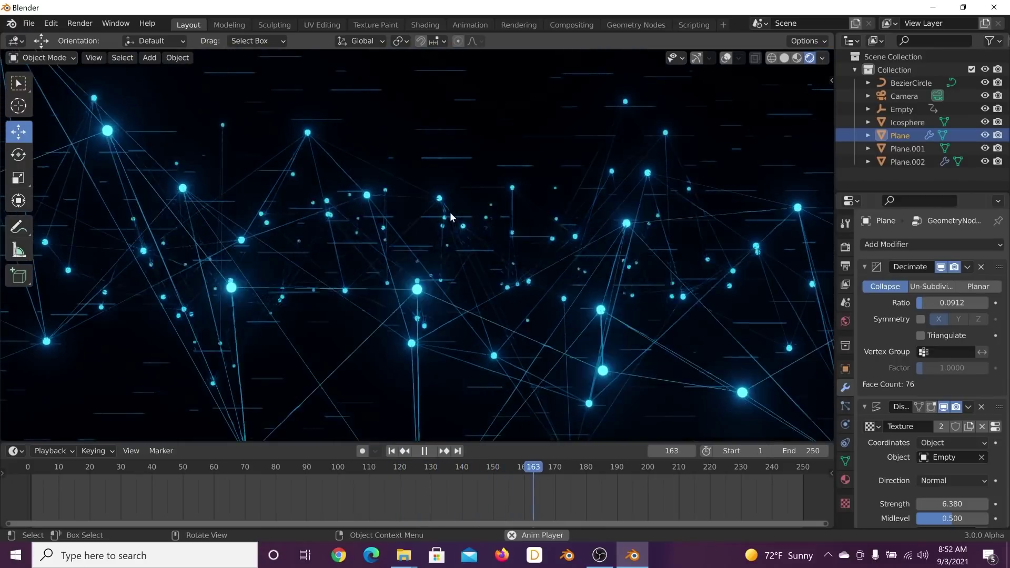
pyautogui.press('space')
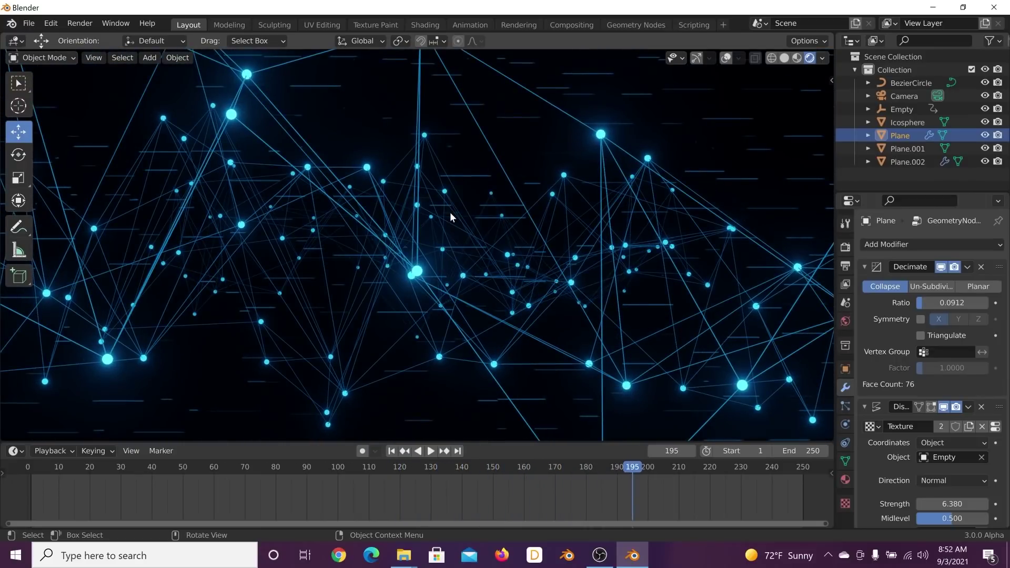